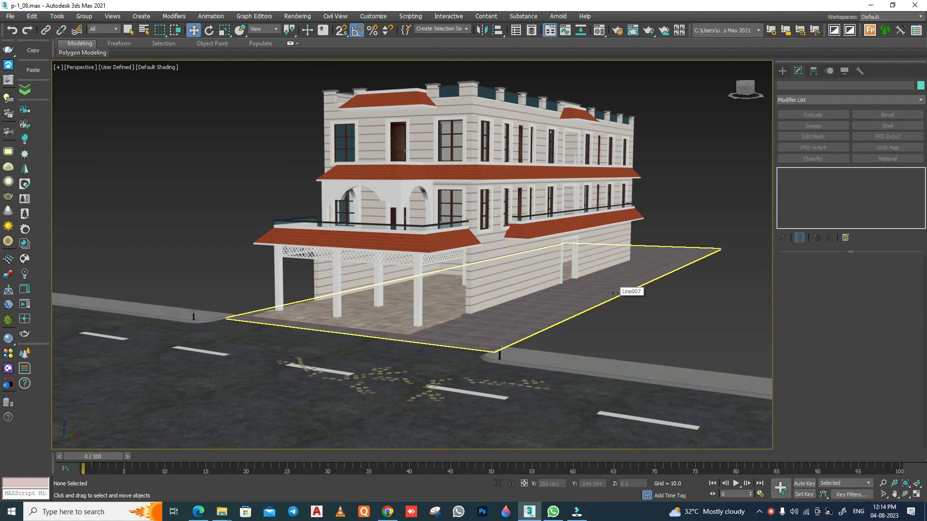
Step: Open the Chaos Cosmos browser and shrink its window so the building scene stays visible
{"action": "middle_click_drag", "start_coordinate": [204, 271], "coordinate": [212, 273]}
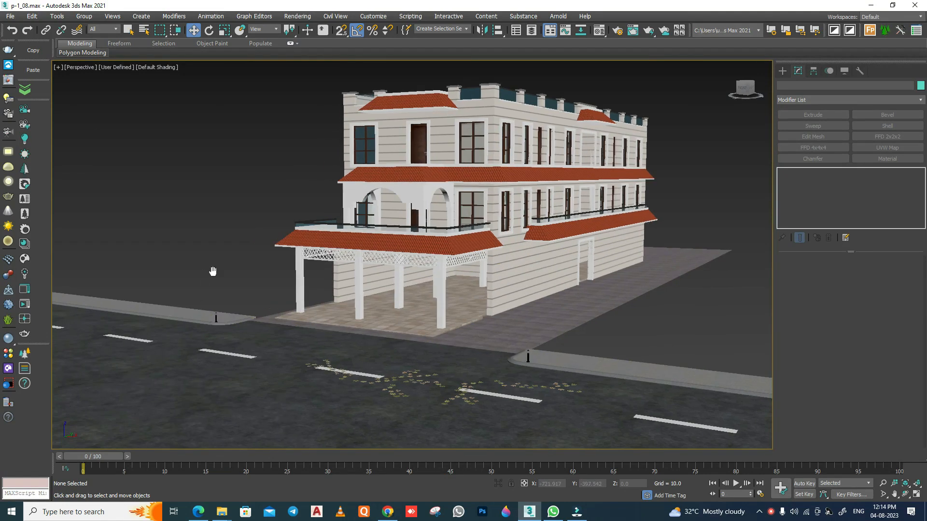
{"action": "middle_click_drag", "start_coordinate": [205, 232], "coordinate": [219, 239], "text": "alt"}
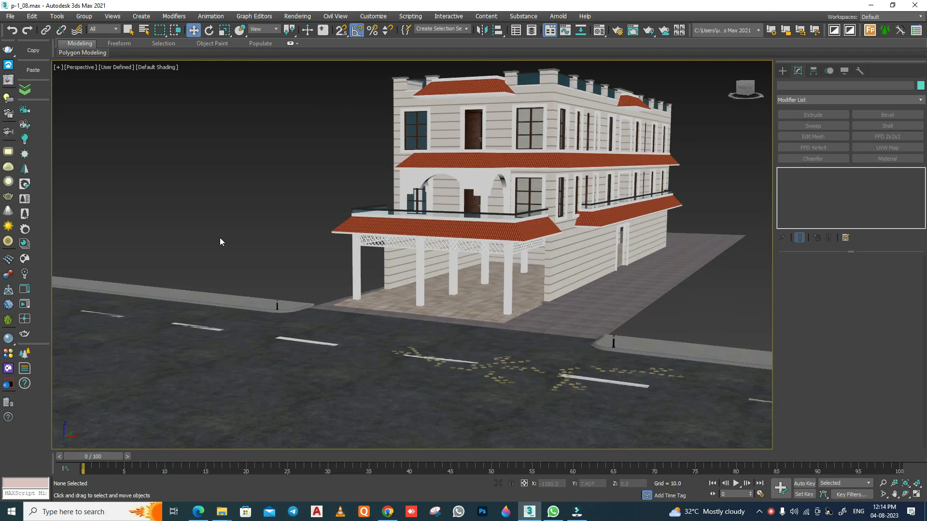
{"action": "left_click", "coordinate": [8, 370]}
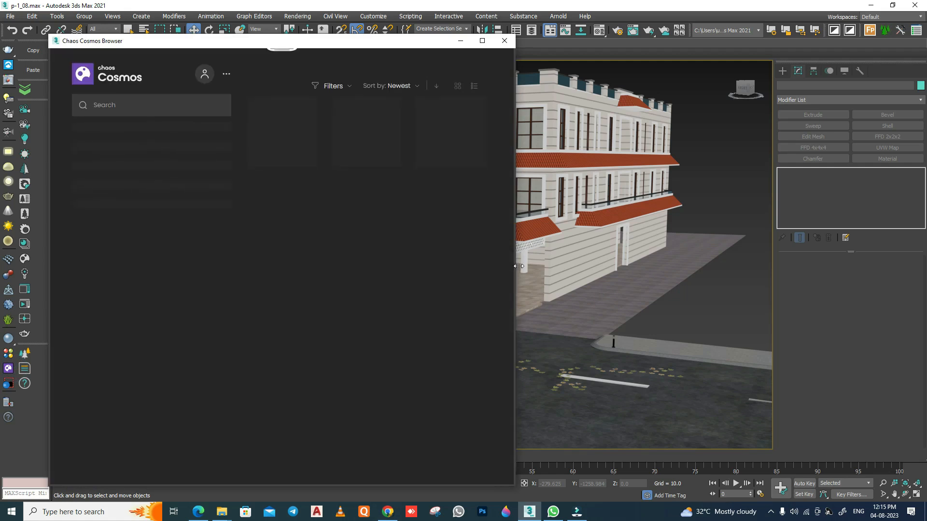
{"action": "left_click_drag", "start_coordinate": [515, 267], "coordinate": [341, 260]}
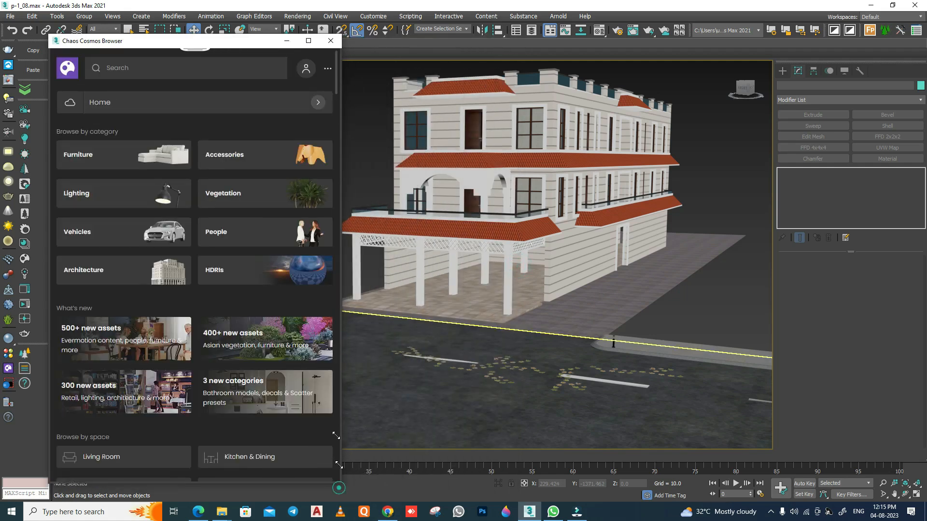
{"action": "left_click_drag", "start_coordinate": [339, 474], "coordinate": [308, 406]}
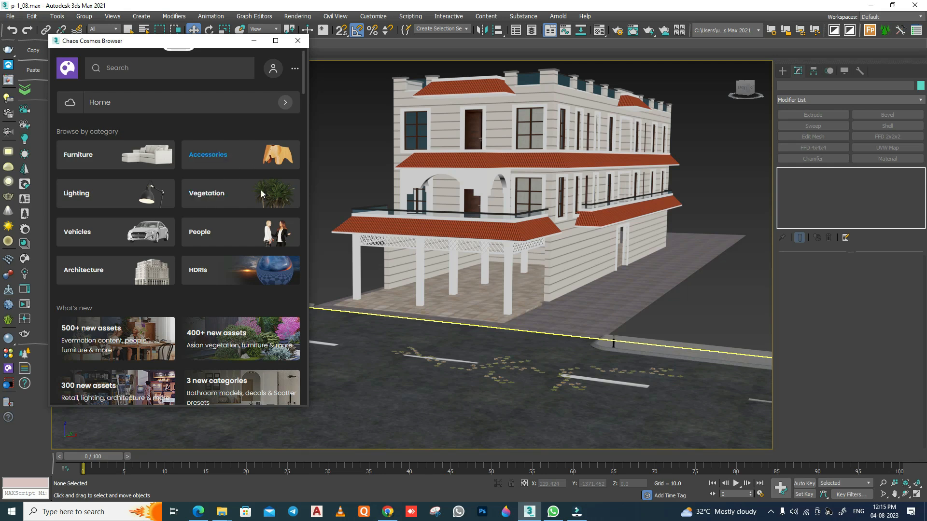
Step: Show the Shrubs & bushes assets of the Vegetation category in the Chaos Cosmos browser
{"action": "left_click", "coordinate": [216, 195]}
{"action": "left_click", "coordinate": [284, 102]}
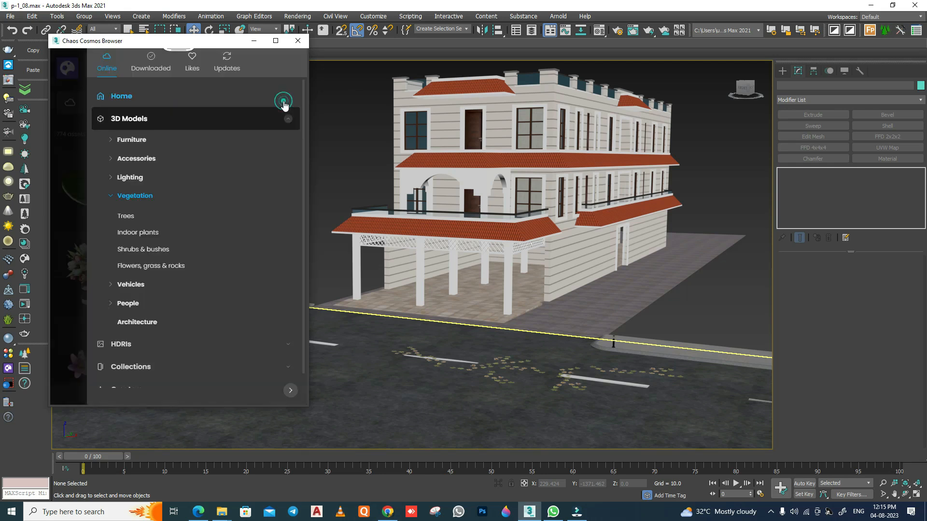
{"action": "left_click", "coordinate": [134, 250]}
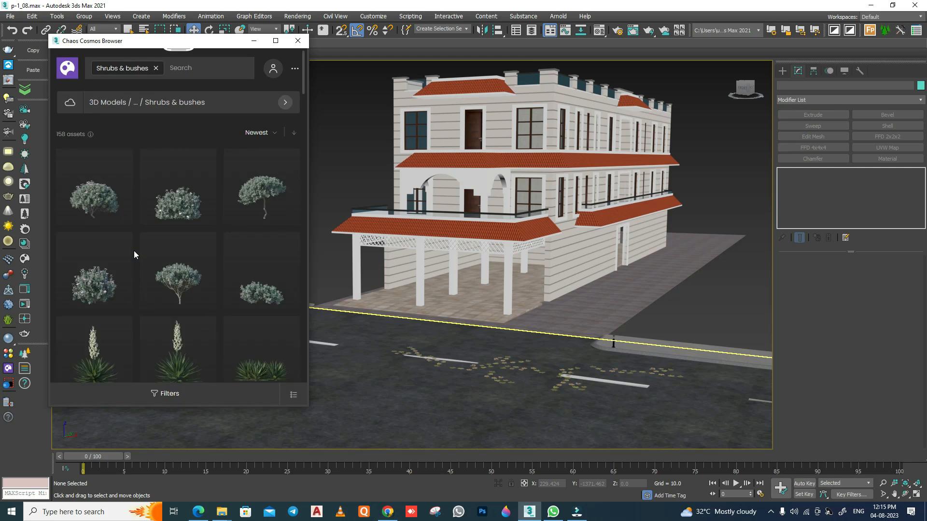
Step: Find Hedge 89-22 among the shrub assets and place it at the pavement corner beside the side driveway
{"action": "scroll", "coordinate": [134, 250], "scroll_direction": "down", "scroll_amount": 5}
{"action": "scroll", "coordinate": [130, 257], "scroll_direction": "down", "scroll_amount": 10}
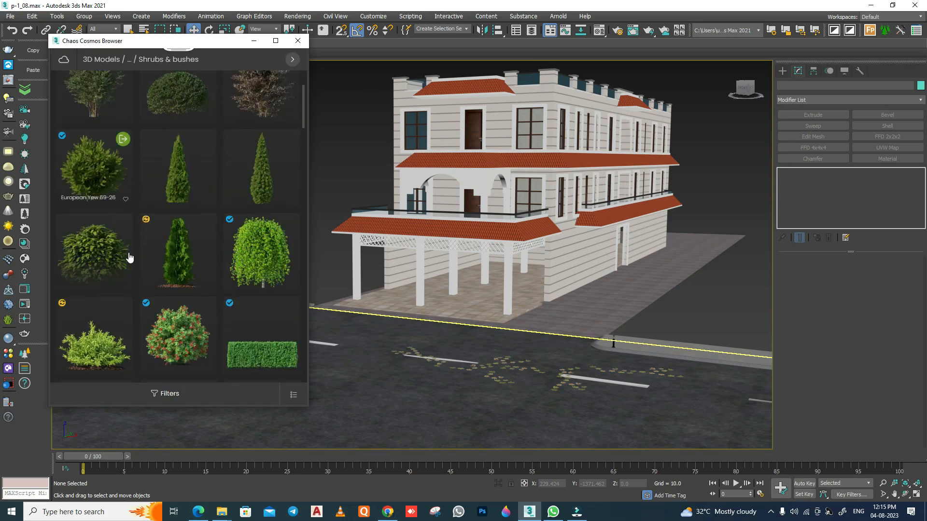
{"action": "scroll", "coordinate": [159, 274], "scroll_direction": "down", "scroll_amount": 2}
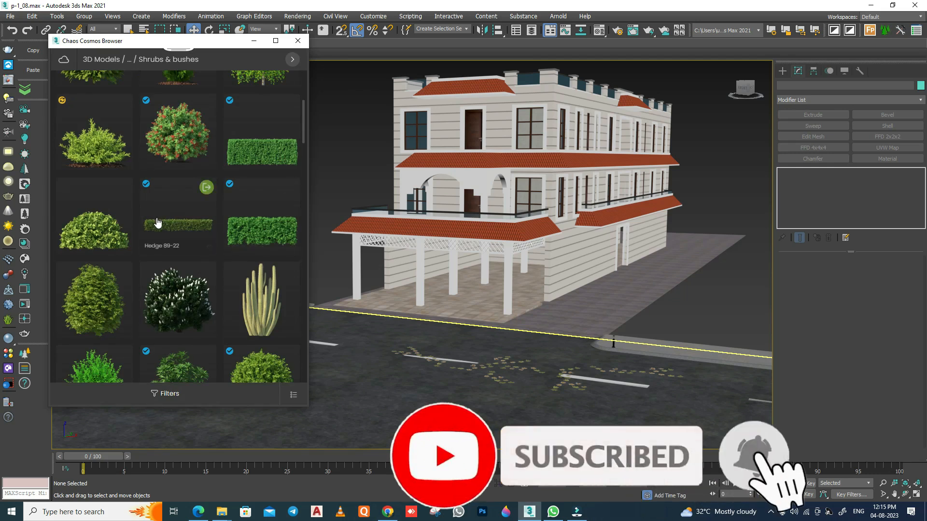
{"action": "mouse_move", "coordinate": [181, 228]}
{"action": "left_click_drag", "start_coordinate": [574, 318], "coordinate": [632, 338]}
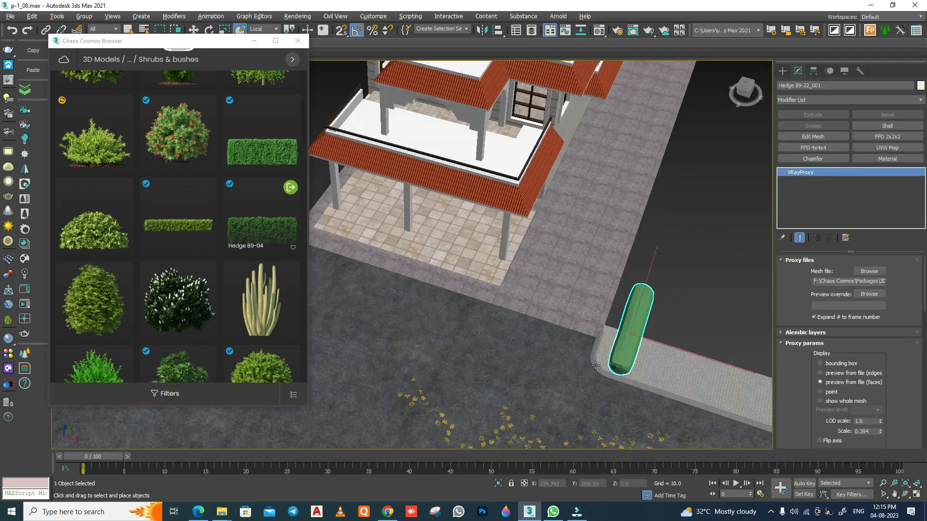
Step: Rotate the hedge parallel to the road and move it onto the back edge of the pavement, starting at the driveway
{"action": "key", "text": "z"}
{"action": "key", "text": "e"}
{"action": "left_click_drag", "start_coordinate": [530, 370], "coordinate": [538, 218]}
{"action": "right_click", "coordinate": [545, 226]}
{"action": "left_click", "coordinate": [567, 234]}
{"action": "middle_click_drag", "start_coordinate": [566, 234], "coordinate": [568, 287], "text": "alt"}
{"action": "left_click_drag", "start_coordinate": [568, 287], "coordinate": [633, 284]}
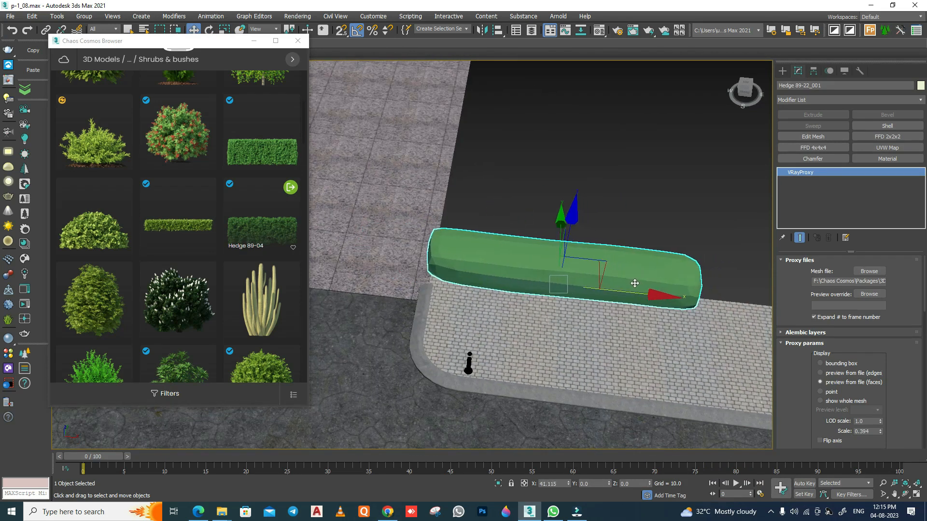
Step: Lower the hedge slightly so it sits on the pavement surface
{"action": "scroll", "coordinate": [588, 285], "scroll_direction": "down", "scroll_amount": 5}
{"action": "middle_click_drag", "start_coordinate": [588, 286], "coordinate": [485, 216]}
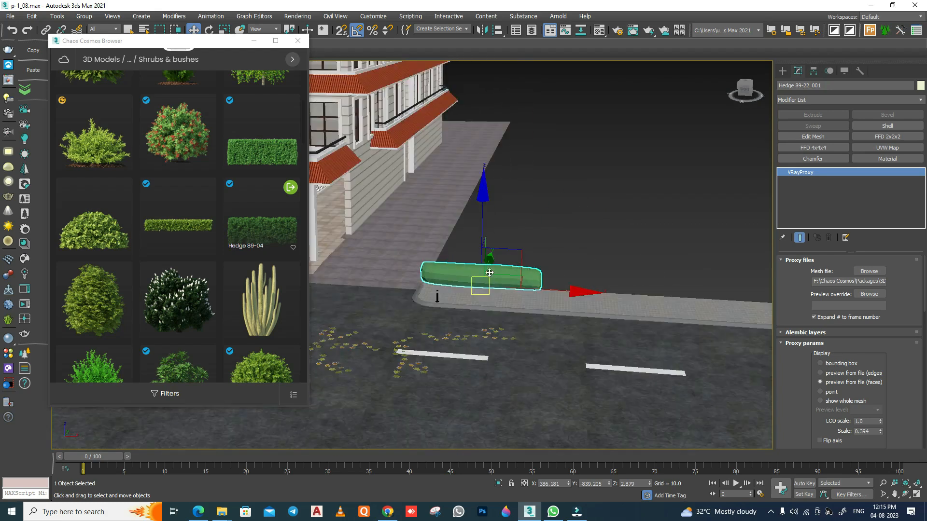
{"action": "scroll", "coordinate": [485, 215], "scroll_direction": "up", "scroll_amount": 2}
{"action": "left_click_drag", "start_coordinate": [478, 209], "coordinate": [479, 215]}
Step: Clone the hedge with 2 copies end to end along the back edge of the pavement
{"action": "middle_click_drag", "start_coordinate": [479, 215], "coordinate": [500, 307], "text": "alt"}
{"action": "mouse_move", "coordinate": [536, 288]}
{"action": "left_mouse_down", "text": "shift"}
{"action": "mouse_move", "coordinate": [724, 298]}
{"action": "mouse_move", "coordinate": [706, 300]}
{"action": "left_mouse_up", "text": "shift"}
{"action": "left_click", "coordinate": [489, 260]}
{"action": "left_click", "coordinate": [464, 297]}
{"action": "scroll", "coordinate": [465, 297], "scroll_direction": "down", "scroll_amount": 3}
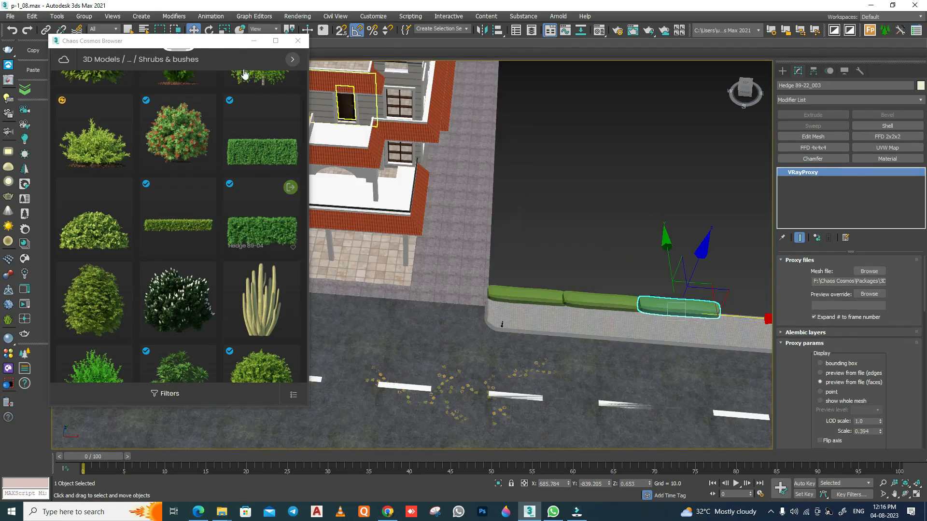
Step: Minimize the asset browser and clone all three hedges as instances onto the pavement across the driveway
{"action": "left_click", "coordinate": [253, 41]}
{"action": "middle_click_drag", "start_coordinate": [555, 289], "coordinate": [576, 297], "text": "alt"}
{"action": "left_click", "coordinate": [592, 307], "text": "ctrl"}
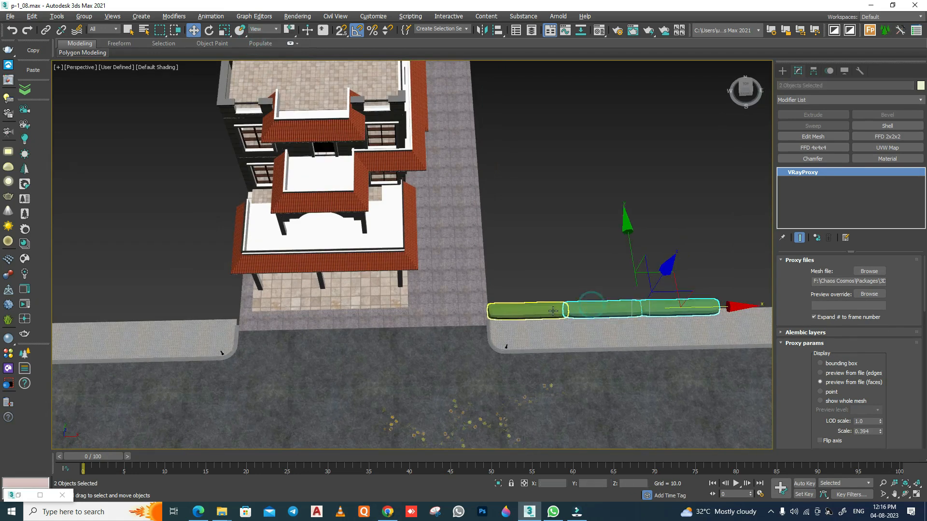
{"action": "left_click", "coordinate": [526, 310], "text": "ctrl"}
{"action": "mouse_move", "coordinate": [688, 307]}
{"action": "left_mouse_down", "text": "shift"}
{"action": "mouse_move", "coordinate": [200, 302]}
{"action": "mouse_move", "coordinate": [209, 301]}
{"action": "left_mouse_up", "text": "shift"}
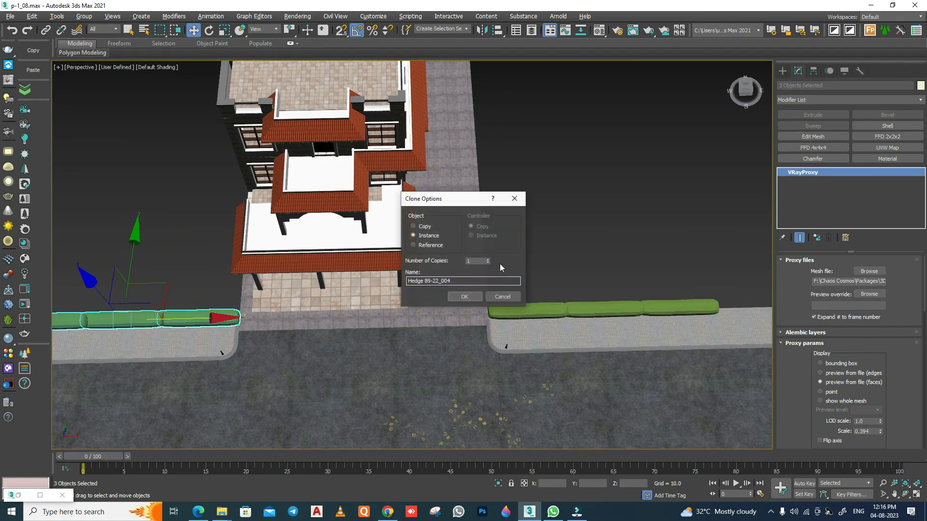
{"action": "left_click", "coordinate": [465, 298]}
Step: Clear the selection and show the VRayCam001 camera view with safe frames
{"action": "left_click", "coordinate": [602, 209]}
{"action": "key", "text": "c"}
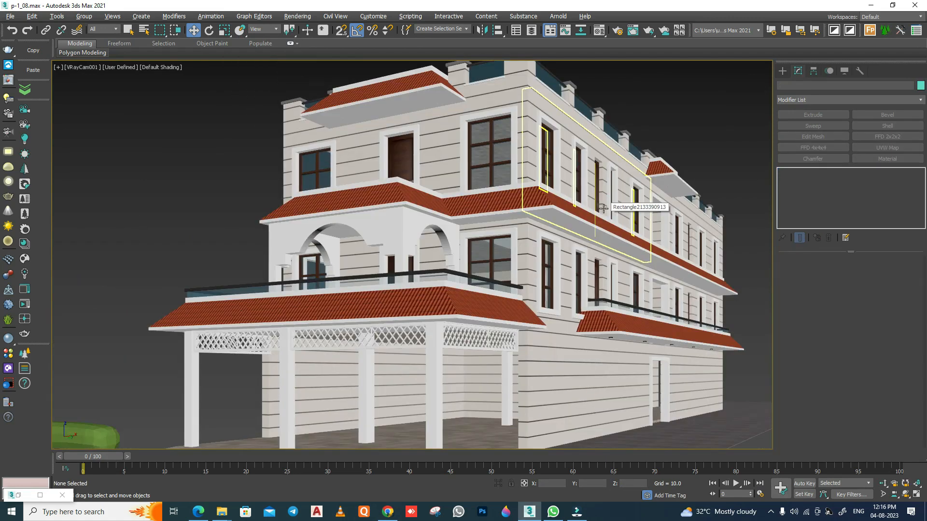
{"action": "key", "text": "shift+f"}
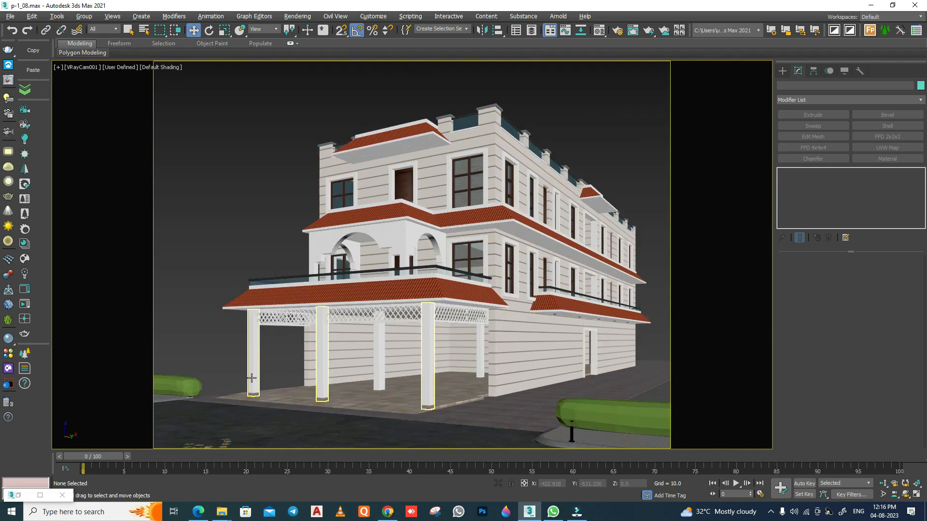
Step: Return to the perspective view at the copied hedge's driveway end and restore the Chaos Cosmos browser
{"action": "key", "text": "p"}
{"action": "middle_click_drag", "start_coordinate": [252, 378], "coordinate": [478, 265], "text": "alt"}
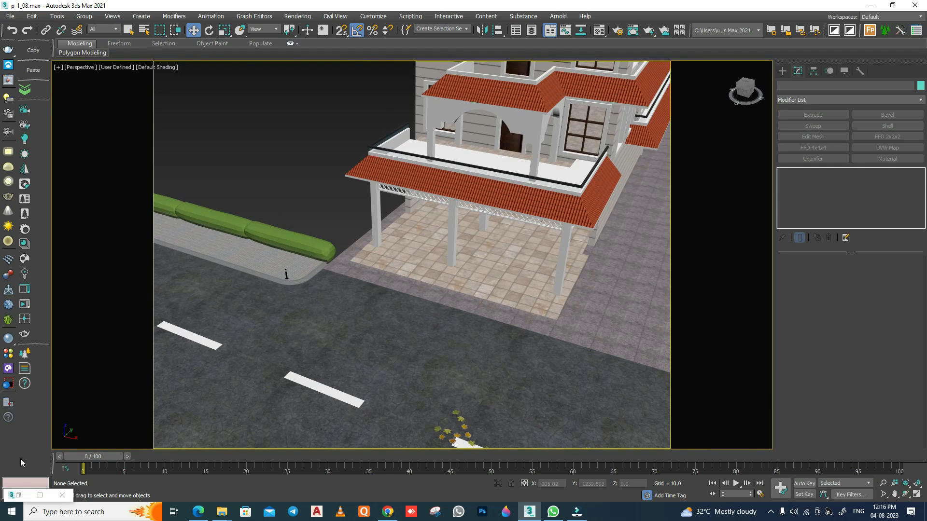
{"action": "left_click", "coordinate": [19, 495]}
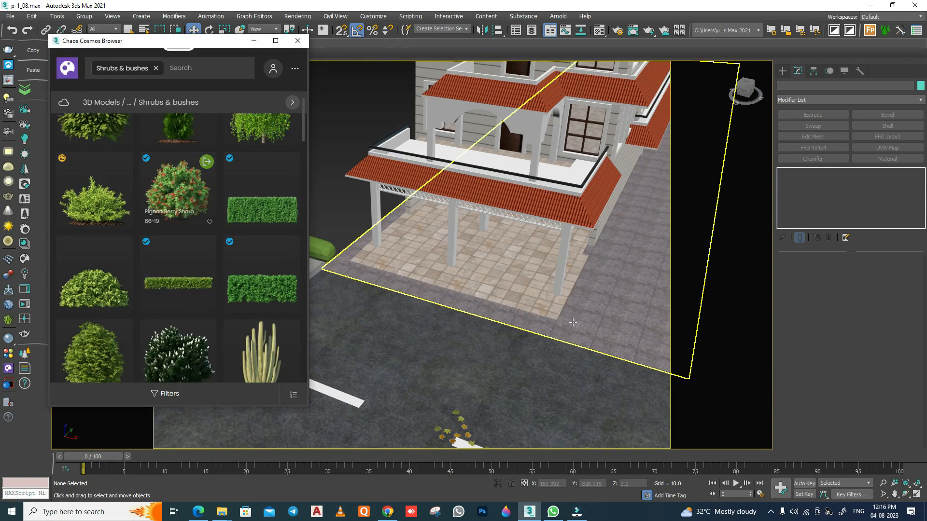
{"action": "scroll", "coordinate": [573, 323], "scroll_direction": "up", "scroll_amount": 6}
{"action": "left_click_drag", "start_coordinate": [185, 197], "coordinate": [471, 294]}
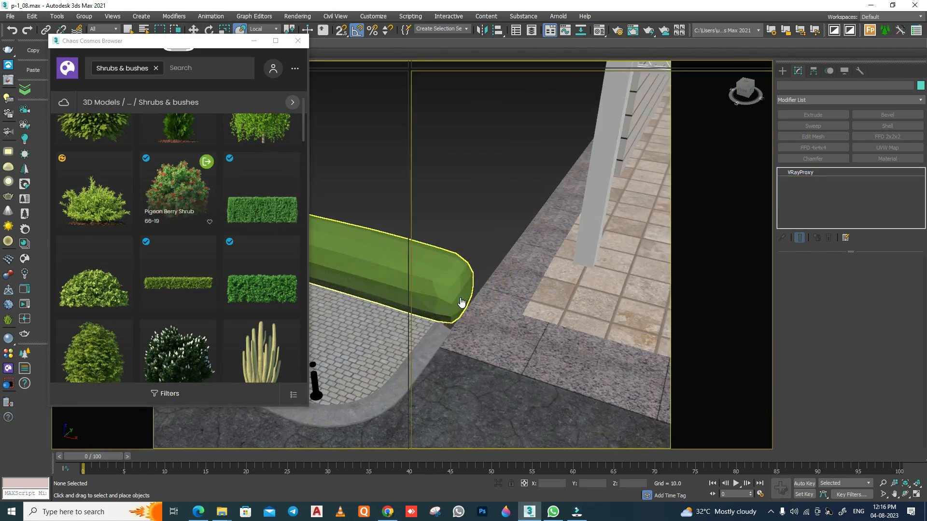
{"action": "left_click", "coordinate": [466, 221]}
{"action": "left_click", "coordinate": [483, 292]}
{"action": "key", "text": "Delete"}
Step: Place a Pigeon Berry Shrub 66-19 near the driveway end of the copied hedge row
{"action": "left_click_drag", "start_coordinate": [197, 207], "coordinate": [454, 366]}
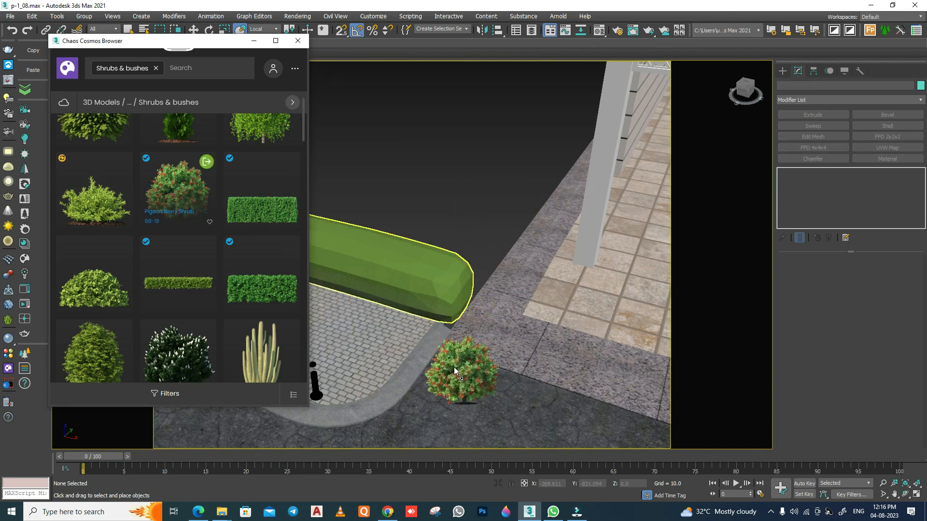
{"action": "right_click", "coordinate": [453, 179]}
{"action": "left_click", "coordinate": [462, 186]}
Step: Move the Pigeon Berry Shrub onto the driveway end of the copied hedge row, positioning it in the top and perspective views
{"action": "key", "text": "t"}
{"action": "key", "text": "z"}
{"action": "middle_click_drag", "start_coordinate": [502, 258], "coordinate": [560, 263]}
{"action": "scroll", "coordinate": [560, 264], "scroll_direction": "down", "scroll_amount": 3}
{"action": "key", "text": "F3"}
{"action": "left_click_drag", "start_coordinate": [579, 221], "coordinate": [532, 127]}
{"action": "key", "text": "p"}
{"action": "key", "text": "z"}
{"action": "middle_click_drag", "start_coordinate": [490, 333], "coordinate": [501, 311], "text": "alt"}
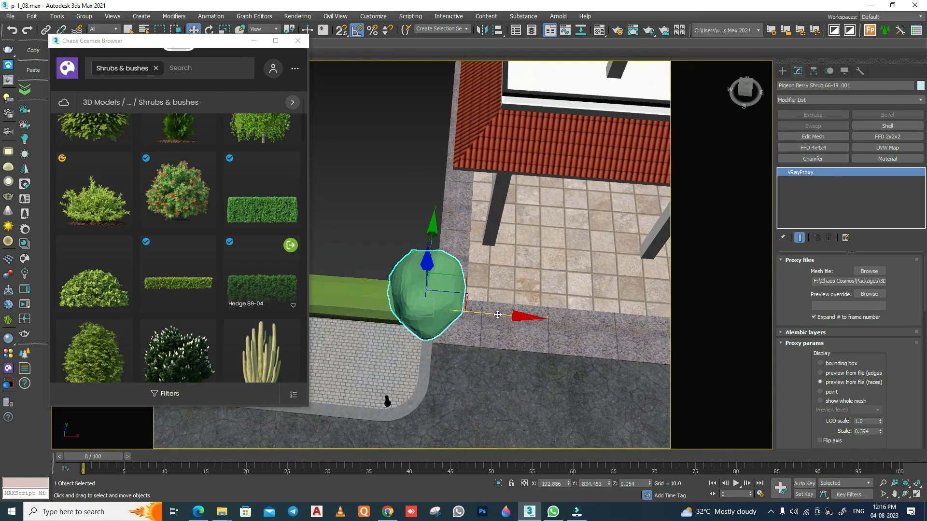
{"action": "left_click_drag", "start_coordinate": [499, 315], "coordinate": [492, 314]}
Step: Clone the Pigeon Berry Shrub once as an instance directly behind the original, beside the porch paving
{"action": "key", "text": "t"}
{"action": "scroll", "coordinate": [474, 263], "scroll_direction": "down", "scroll_amount": 4}
{"action": "middle_click_drag", "start_coordinate": [475, 201], "coordinate": [489, 336]}
{"action": "mouse_move", "coordinate": [514, 328]}
{"action": "left_mouse_down", "text": "shift"}
{"action": "mouse_move", "coordinate": [510, 214]}
{"action": "mouse_move", "coordinate": [511, 239]}
{"action": "left_mouse_up", "text": "shift"}
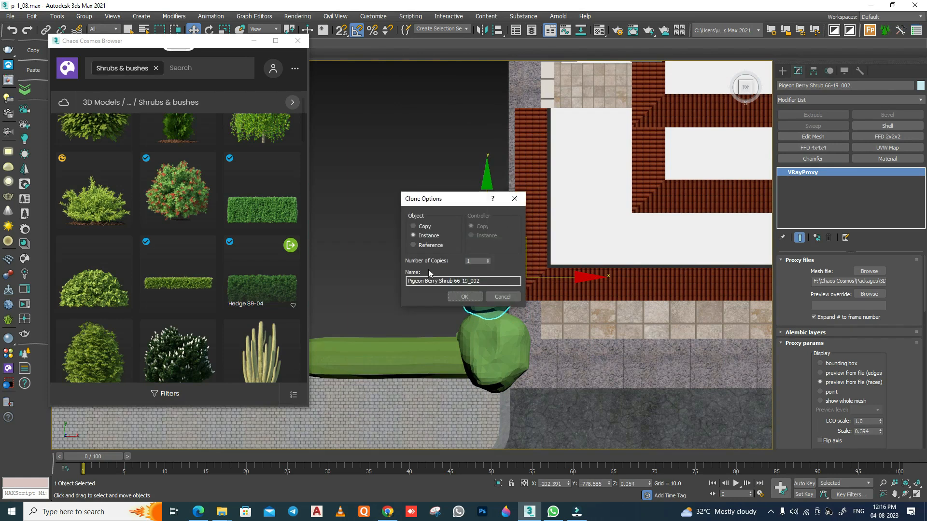
{"action": "left_click", "coordinate": [464, 298]}
Step: Check the two shrubs through the VRayCam001 camera, clear the selection and minimize the asset browser
{"action": "key", "text": "c"}
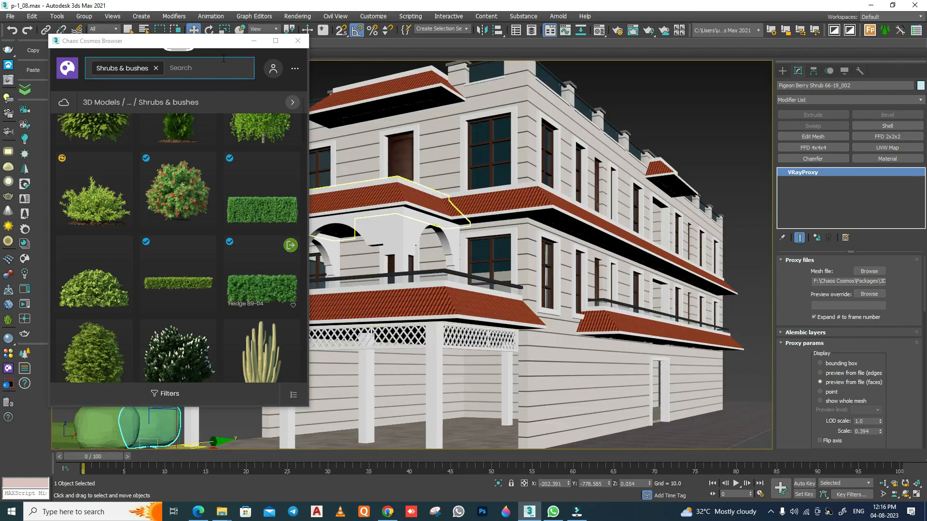
{"action": "left_click_drag", "start_coordinate": [271, 41], "coordinate": [635, 93]}
{"action": "left_click", "coordinate": [134, 205]}
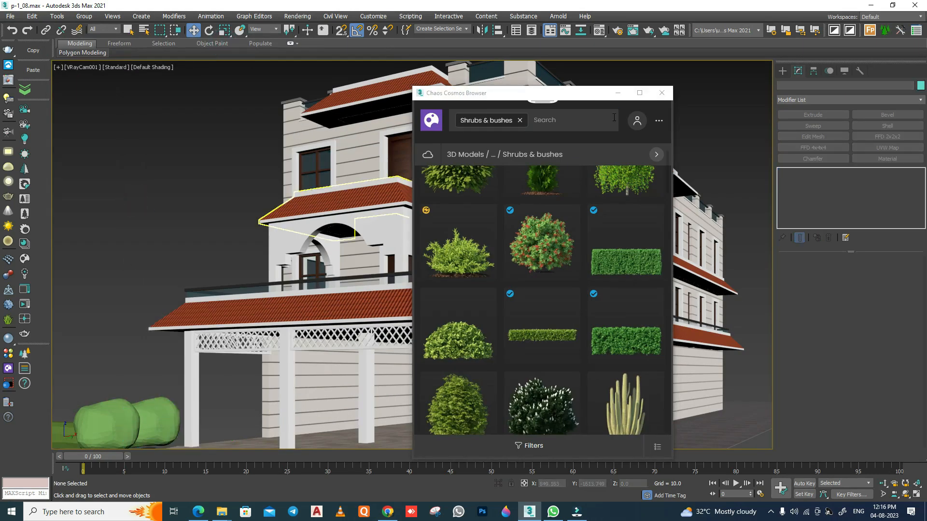
{"action": "left_click", "coordinate": [662, 93]}
{"action": "right_click", "coordinate": [246, 267]}
{"action": "left_click", "coordinate": [166, 282]}
Step: Return to a perspective overview of the building and show the Trees assets in the Chaos Cosmos browser
{"action": "key", "text": "p"}
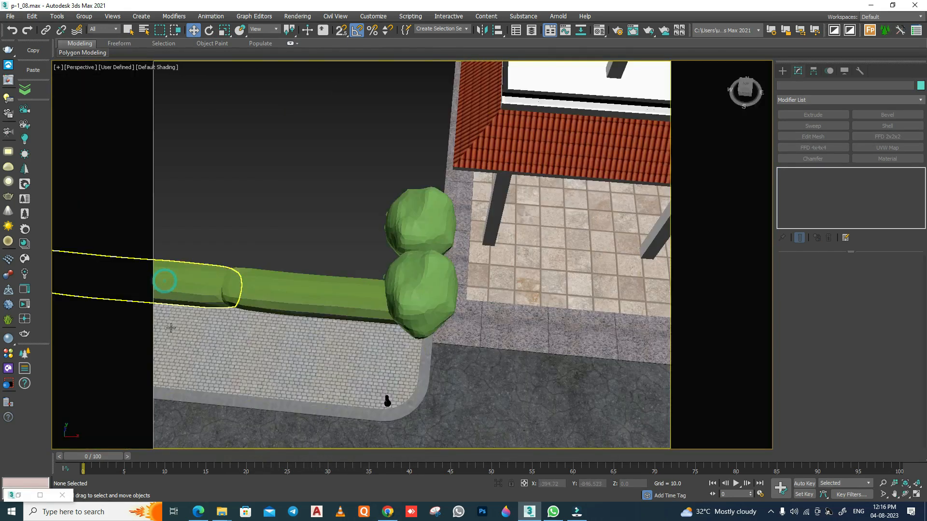
{"action": "middle_click_drag", "start_coordinate": [385, 335], "coordinate": [366, 317], "text": "alt"}
{"action": "scroll", "coordinate": [509, 336], "scroll_direction": "down", "scroll_amount": 5}
{"action": "middle_click_drag", "start_coordinate": [509, 337], "coordinate": [369, 324]}
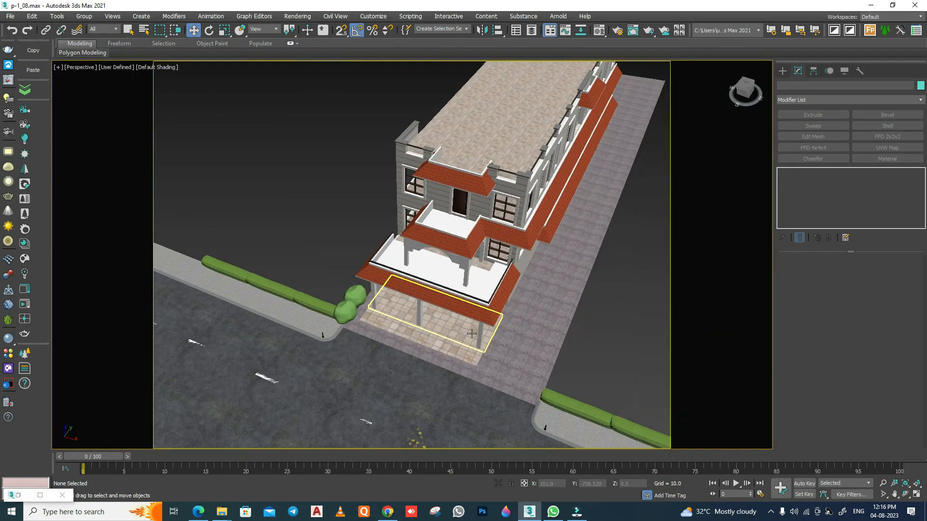
{"action": "left_click", "coordinate": [19, 496]}
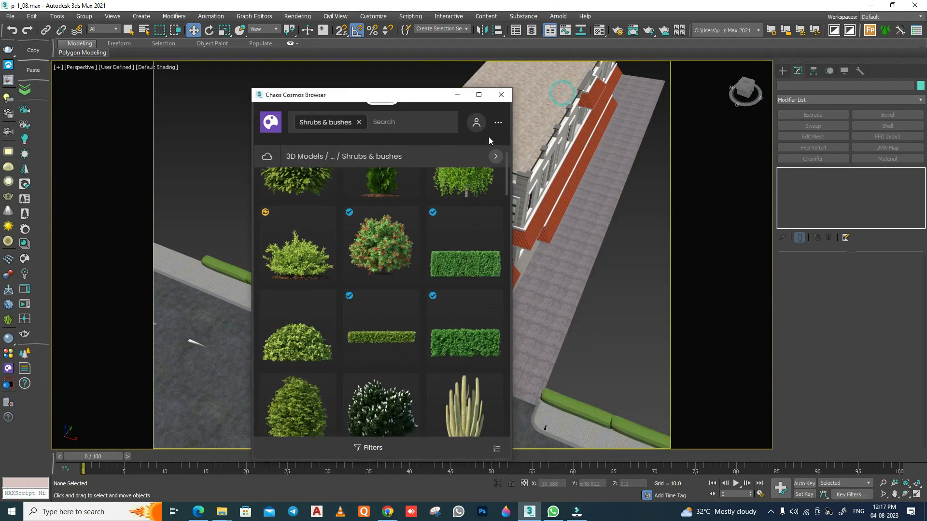
{"action": "left_click", "coordinate": [495, 158]}
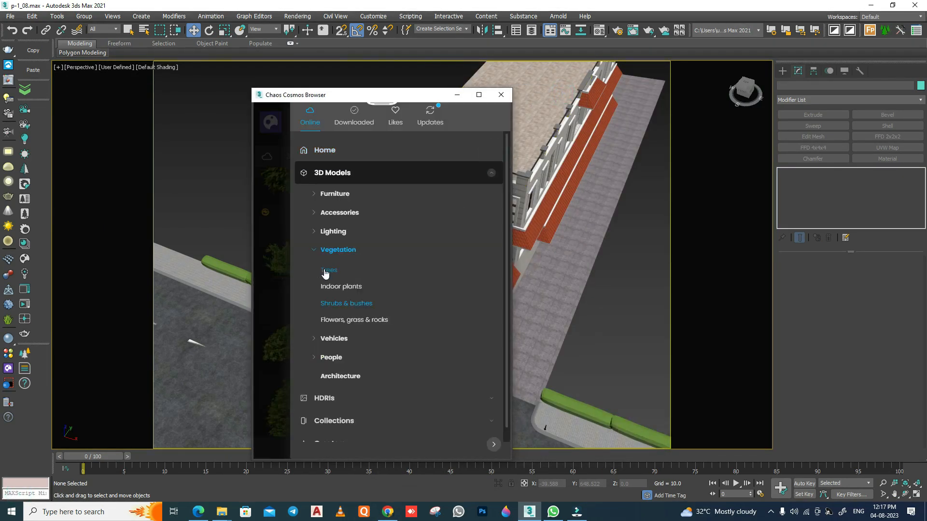
{"action": "left_click", "coordinate": [325, 272]}
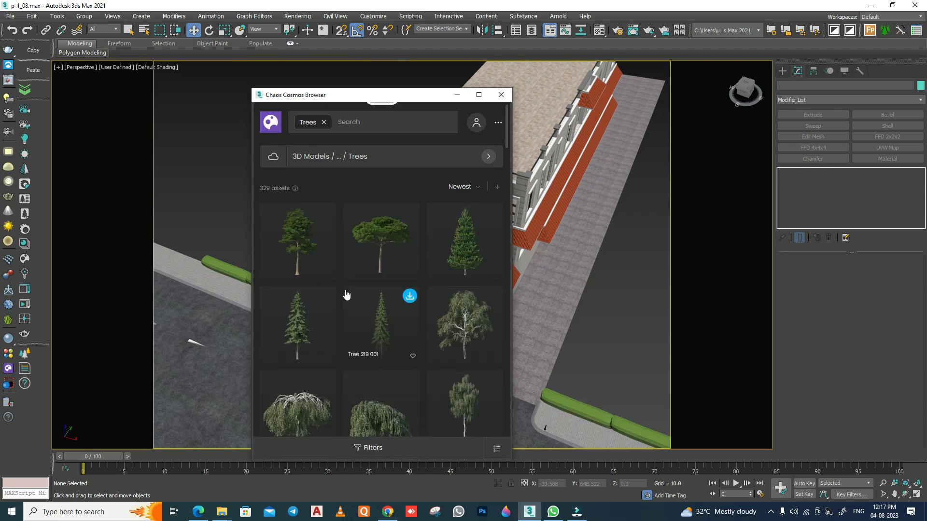
Step: Place a Poplar 34-21 tree behind the hedge beside the side driveway and minimize the asset browser
{"action": "left_click_drag", "start_coordinate": [387, 95], "coordinate": [350, 60]}
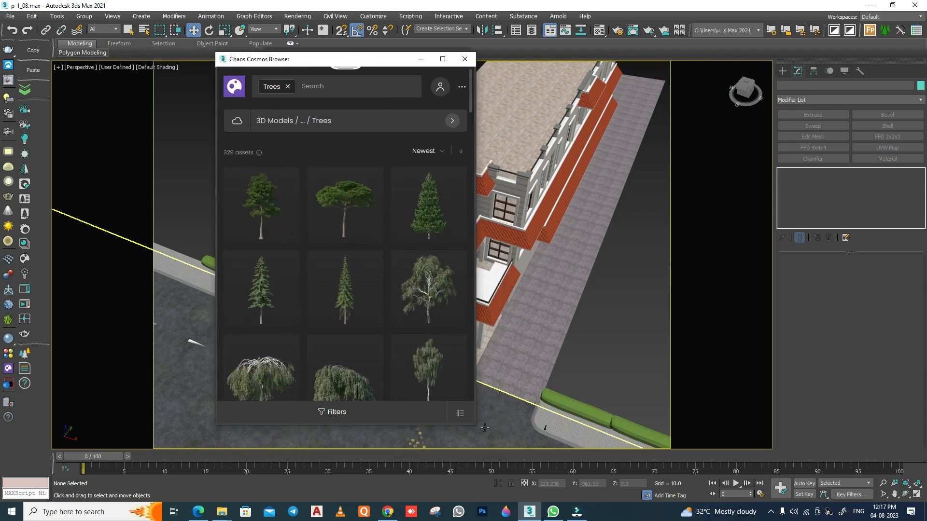
{"action": "scroll", "coordinate": [393, 341], "scroll_direction": "down", "scroll_amount": 10}
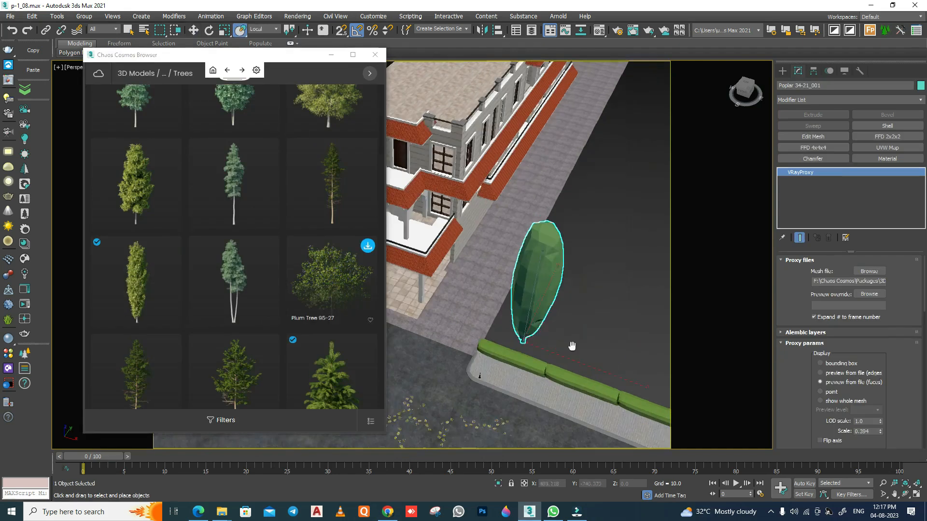
{"action": "left_click", "coordinate": [331, 54]}
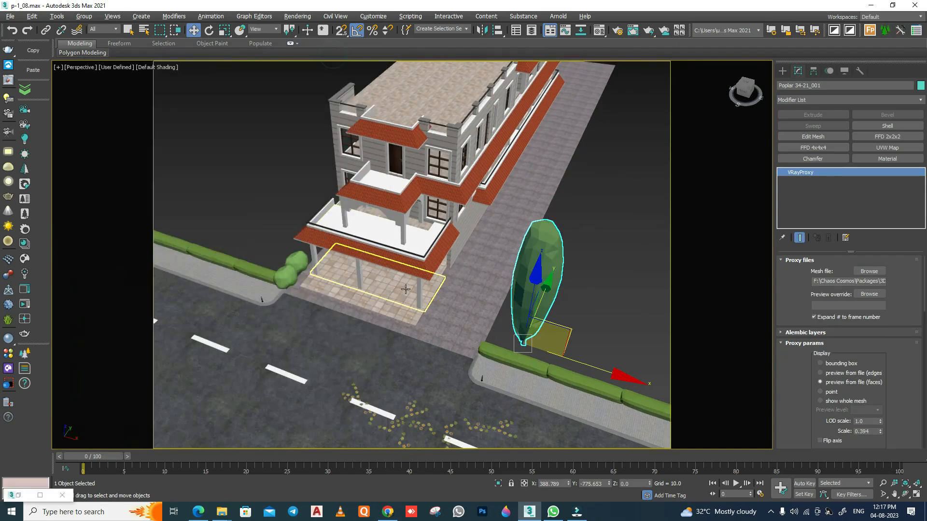
Step: Switch to the multi-viewport layout and enlarge the VRayCam001 and perspective viewports side by side, with the poplar in view
{"action": "key", "text": "alt+w"}
{"action": "mouse_move", "coordinate": [411, 66]}
{"action": "left_mouse_down"}
{"action": "mouse_move", "coordinate": [416, 292]}
{"action": "mouse_move", "coordinate": [414, 71]}
{"action": "left_mouse_up"}
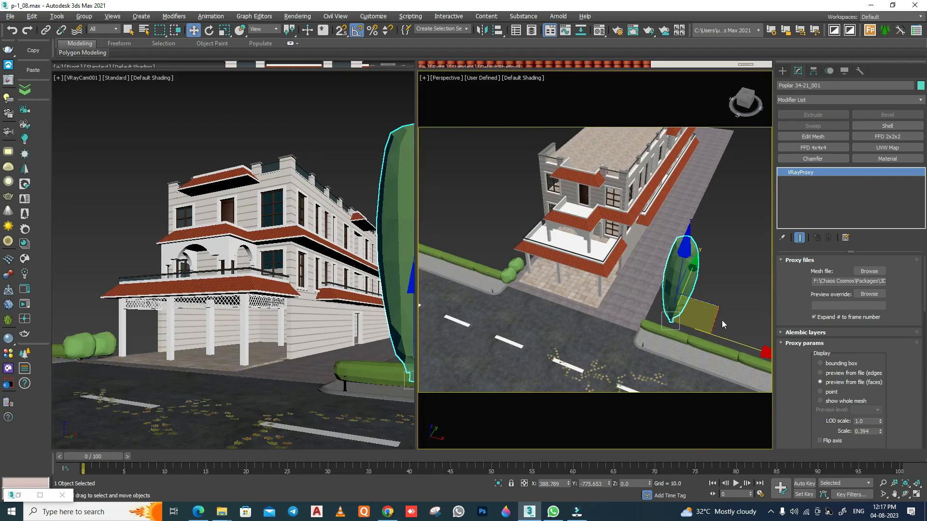
{"action": "middle_click_drag", "start_coordinate": [722, 321], "coordinate": [703, 315]}
{"action": "middle_click_drag", "start_coordinate": [632, 332], "coordinate": [646, 333], "text": "alt"}
{"action": "scroll", "coordinate": [646, 333], "scroll_direction": "up", "scroll_amount": 5}
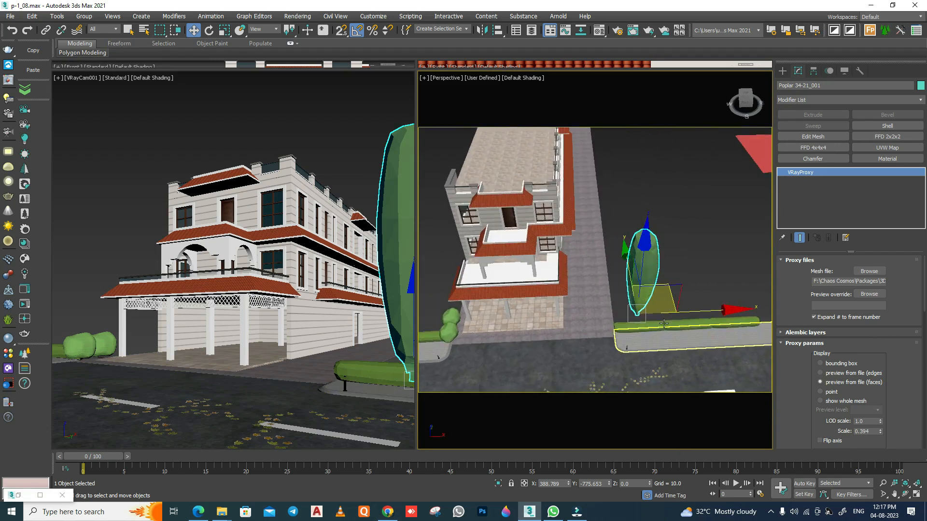
Step: Try the poplar farther along the hedge beside the side driveway, checking it through VRayCam001, and delete it from the scene
{"action": "left_click_drag", "start_coordinate": [593, 249], "coordinate": [607, 272]}
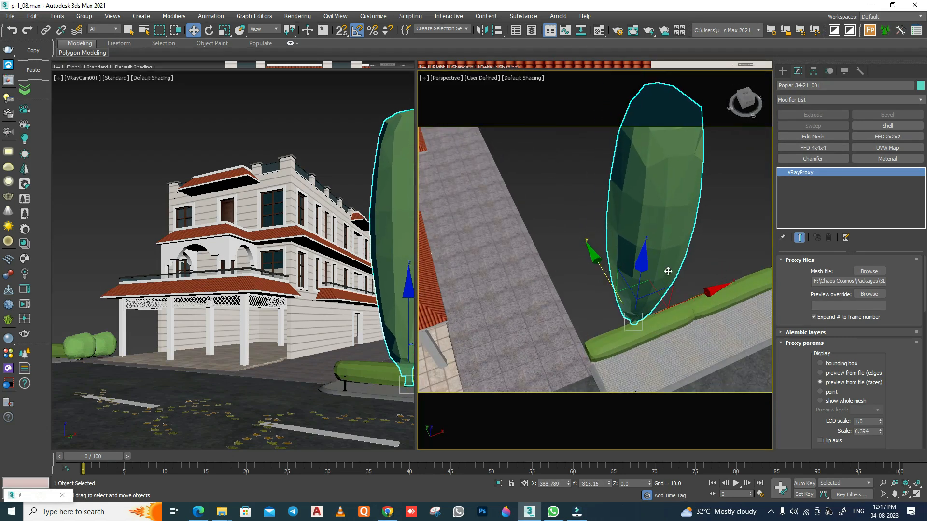
{"action": "left_click_drag", "start_coordinate": [694, 293], "coordinate": [720, 295]}
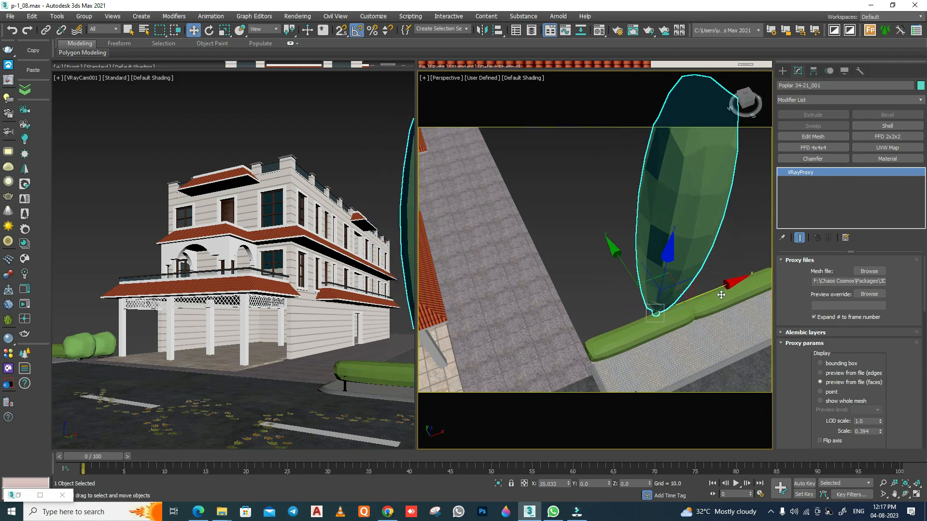
{"action": "scroll", "coordinate": [658, 308], "scroll_direction": "down", "scroll_amount": 10}
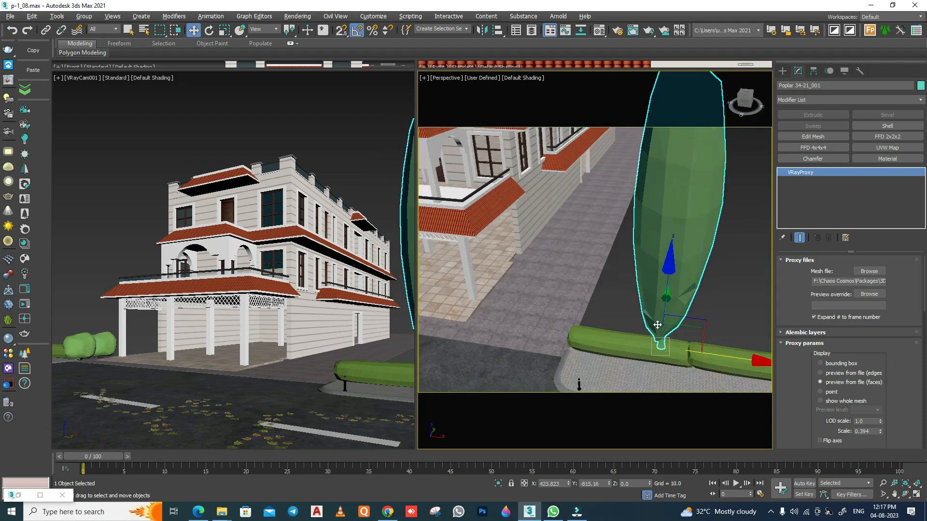
{"action": "middle_click_drag", "start_coordinate": [658, 308], "coordinate": [659, 324], "text": "alt"}
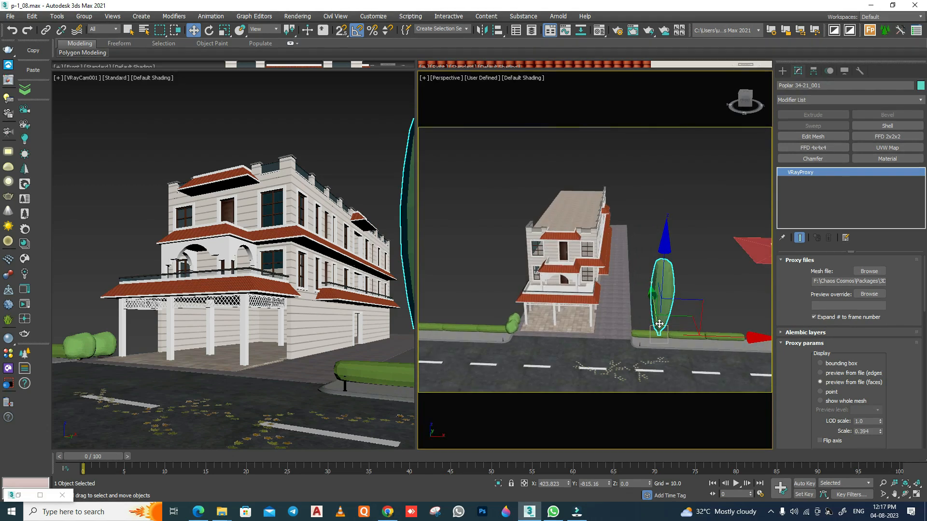
{"action": "key", "text": "Delete"}
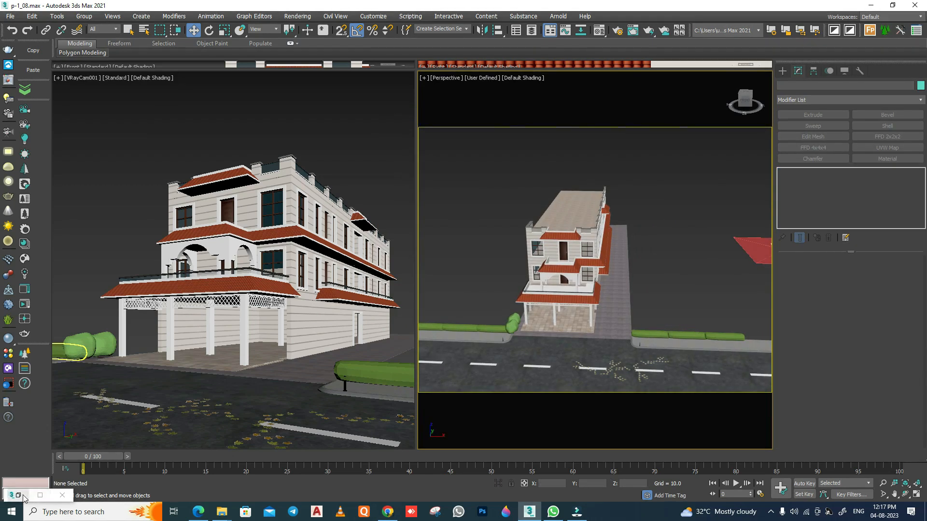
Step: Place a Pine Tree 98-33 from Chaos Cosmos behind the hedge beside the side driveway and minimize the asset browser
{"action": "left_click", "coordinate": [22, 498]}
{"action": "scroll", "coordinate": [259, 301], "scroll_direction": "down", "scroll_amount": 2}
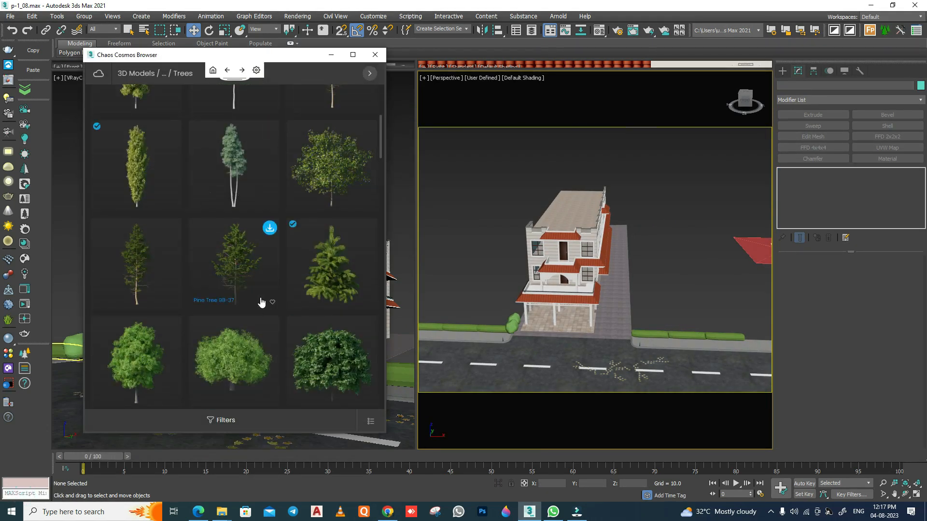
{"action": "scroll", "coordinate": [261, 302], "scroll_direction": "down", "scroll_amount": 1}
{"action": "left_click_drag", "start_coordinate": [333, 236], "coordinate": [643, 340]}
{"action": "left_click", "coordinate": [633, 339]}
{"action": "middle_click_drag", "start_coordinate": [633, 339], "coordinate": [656, 354], "text": "alt"}
{"action": "scroll", "coordinate": [656, 354], "scroll_direction": "up", "scroll_amount": 5}
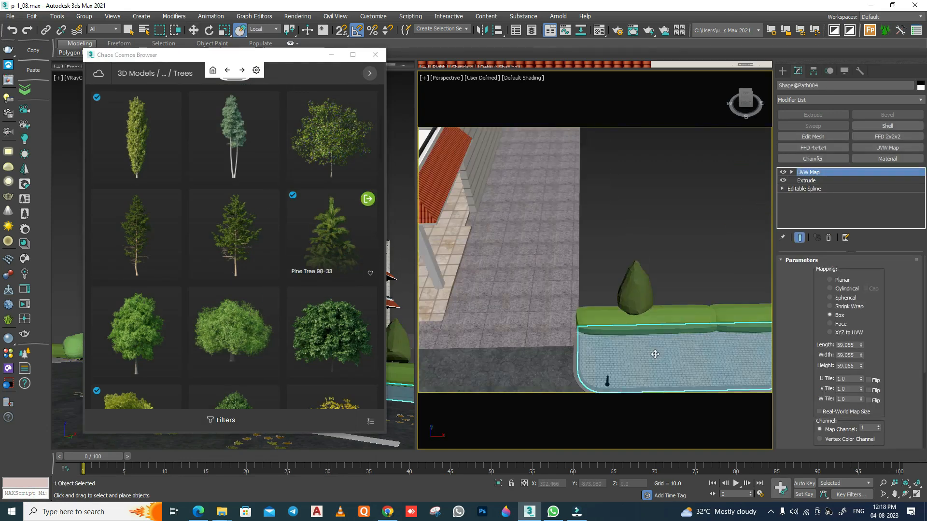
{"action": "left_click", "coordinate": [634, 293]}
{"action": "left_click", "coordinate": [331, 55]}
Step: Enlarge the pine tree slightly and shift it along the hedge beside the side driveway
{"action": "right_click", "coordinate": [679, 257]}
{"action": "left_click", "coordinate": [698, 268]}
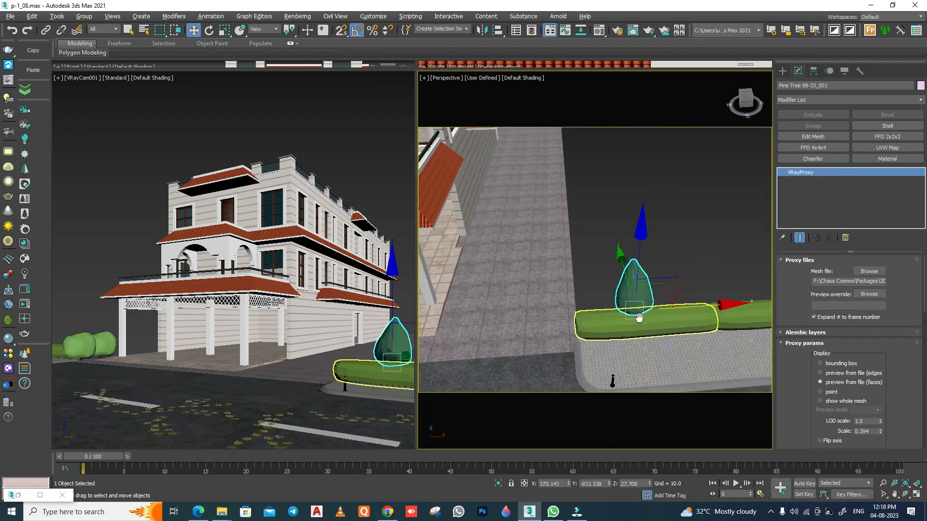
{"action": "scroll", "coordinate": [583, 274], "scroll_direction": "up", "scroll_amount": 2}
{"action": "key", "text": "r"}
{"action": "key", "text": "w"}
{"action": "middle_click_drag", "start_coordinate": [584, 274], "coordinate": [634, 303], "text": "alt"}
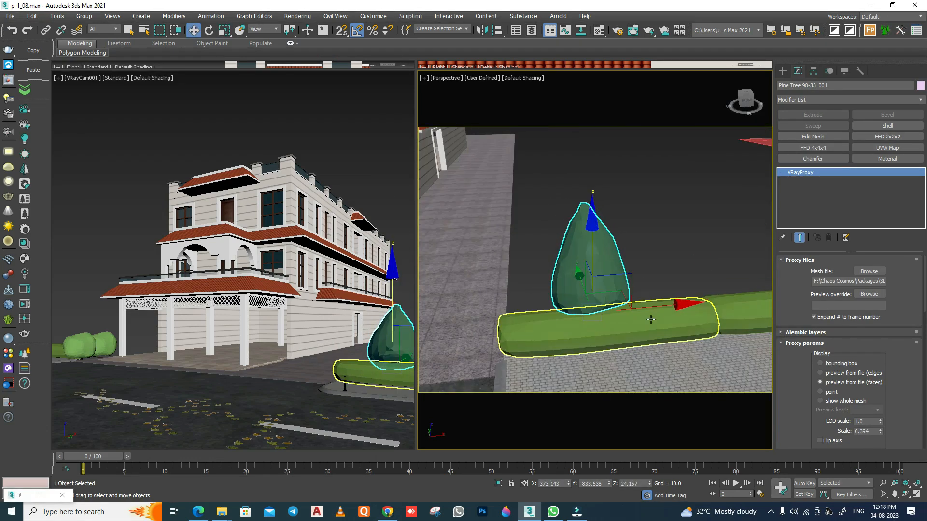
{"action": "left_click_drag", "start_coordinate": [651, 308], "coordinate": [667, 307]}
Step: Clone the pine tree as one instance and move it behind the hedge across the building front, near the two shrubs
{"action": "left_click_drag", "start_coordinate": [571, 316], "coordinate": [465, 253], "text": "shift"}
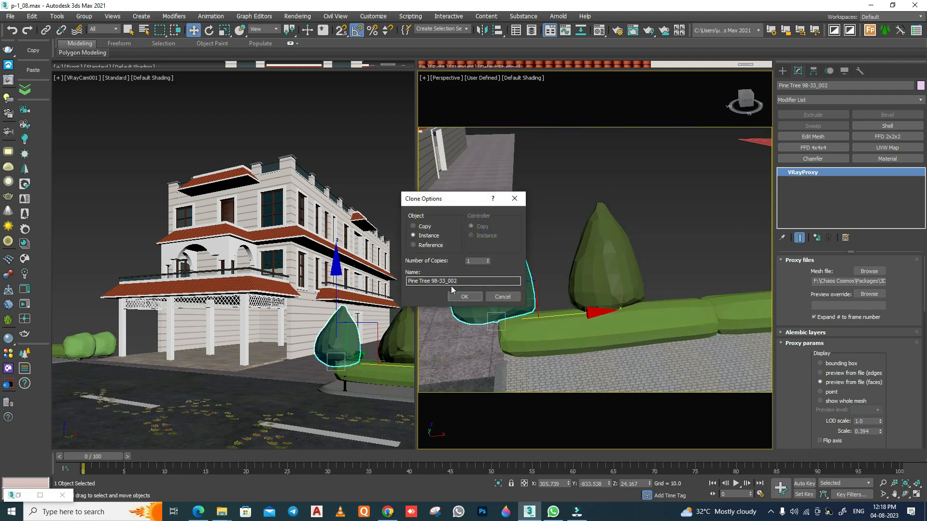
{"action": "left_click", "coordinate": [464, 296]}
{"action": "scroll", "coordinate": [736, 319], "scroll_direction": "down", "scroll_amount": 5}
{"action": "left_click_drag", "start_coordinate": [736, 320], "coordinate": [513, 341]}
{"action": "middle_click_drag", "start_coordinate": [484, 362], "coordinate": [592, 333]}
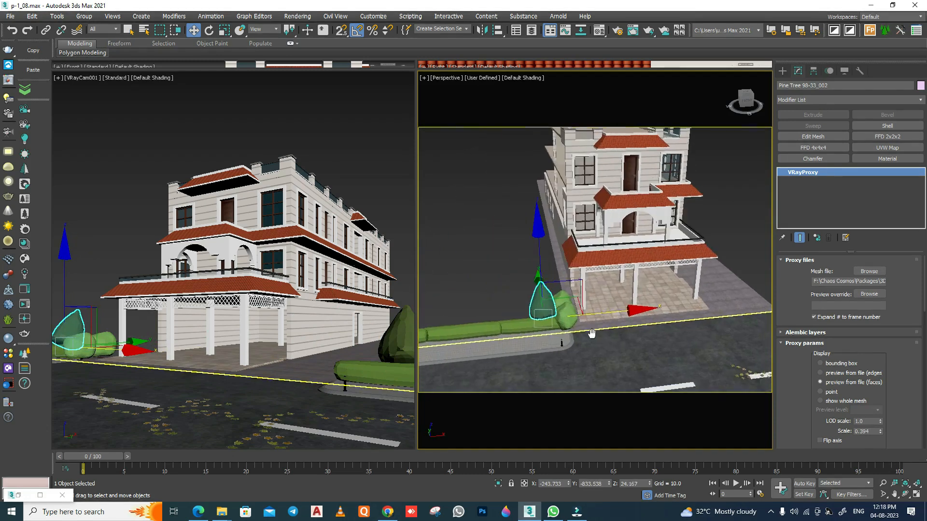
Step: Delete the cloned pine near the two shrubs and the original pine beside the side driveway
{"action": "scroll", "coordinate": [536, 320], "scroll_direction": "up", "scroll_amount": 5}
{"action": "middle_click_drag", "start_coordinate": [536, 334], "coordinate": [447, 306], "text": "alt"}
{"action": "key", "text": "Delete"}
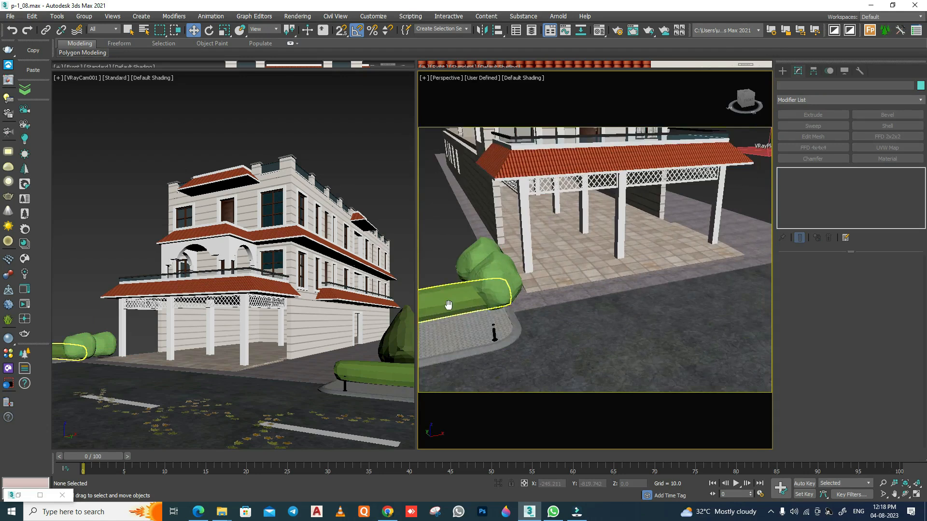
{"action": "scroll", "coordinate": [632, 280], "scroll_direction": "down", "scroll_amount": 5}
{"action": "middle_click_drag", "start_coordinate": [618, 289], "coordinate": [673, 304], "text": "alt"}
{"action": "left_click", "coordinate": [678, 294]}
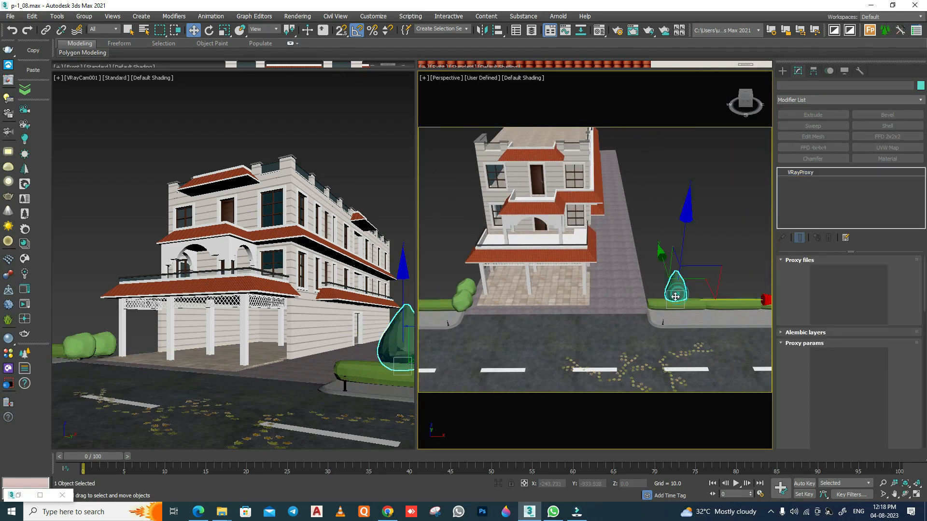
{"action": "key", "text": "Delete"}
Step: Place a new Pine Tree 98-33 at the driveway end of the side hedge and scale it to about 167%
{"action": "scroll", "coordinate": [605, 295], "scroll_direction": "up", "scroll_amount": 5}
{"action": "middle_click_drag", "start_coordinate": [604, 299], "coordinate": [600, 239]}
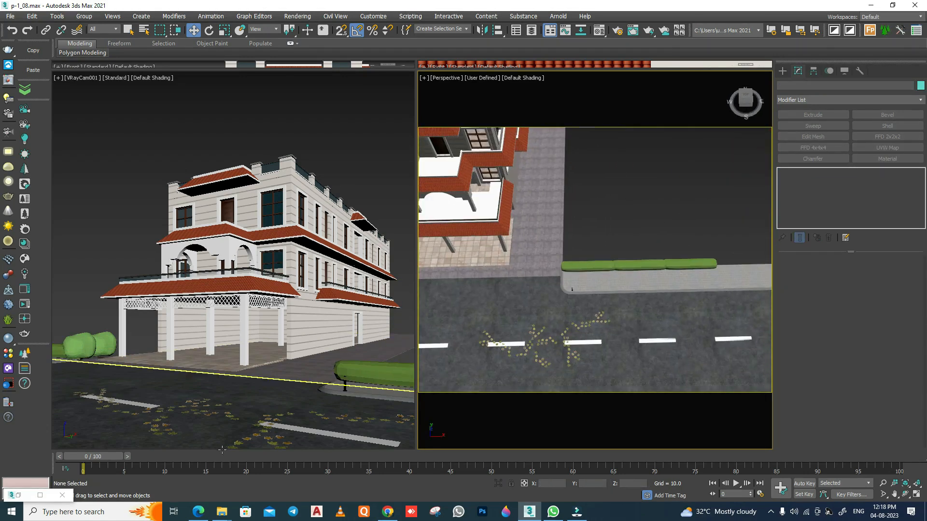
{"action": "left_click", "coordinate": [40, 495]}
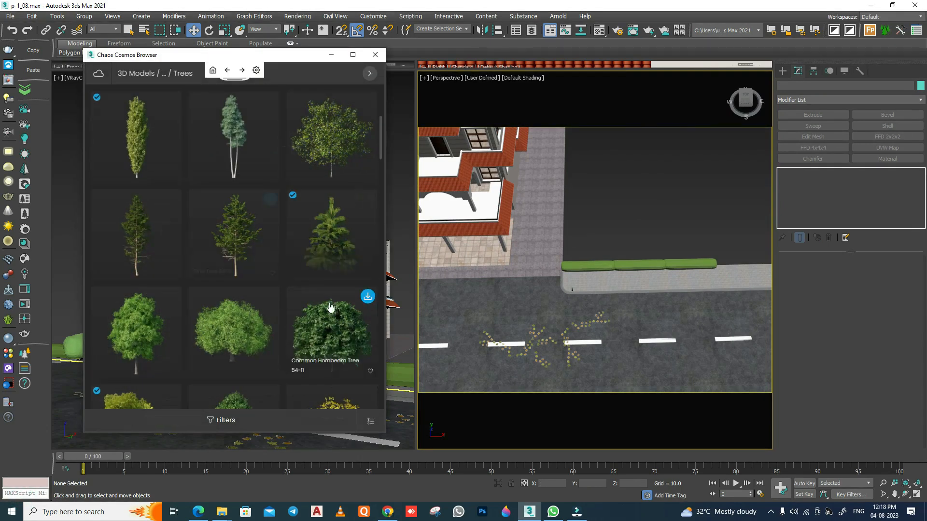
{"action": "left_click_drag", "start_coordinate": [331, 249], "coordinate": [593, 307]}
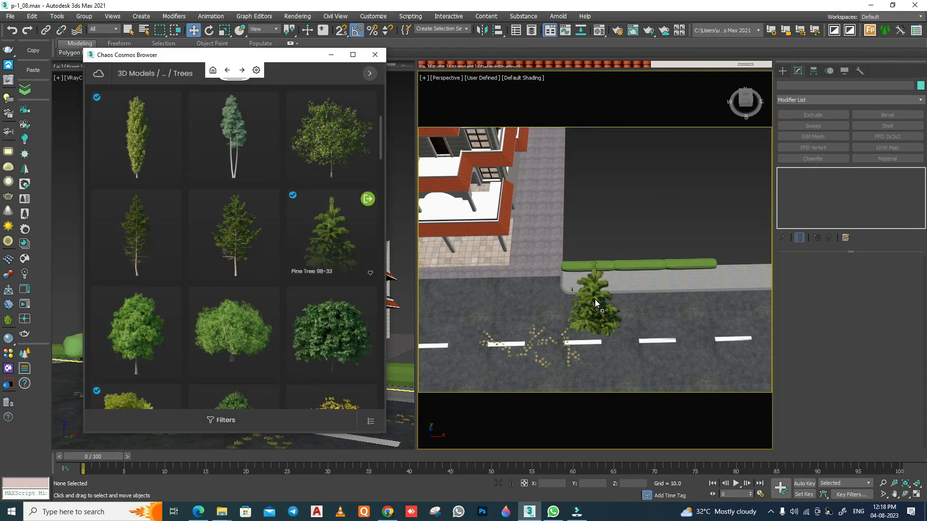
{"action": "left_click", "coordinate": [332, 55]}
{"action": "middle_click_drag", "start_coordinate": [565, 316], "coordinate": [636, 282], "text": "alt"}
{"action": "middle_click_drag", "start_coordinate": [569, 312], "coordinate": [586, 265], "text": "alt"}
{"action": "key", "text": "r"}
{"action": "key", "text": "w"}
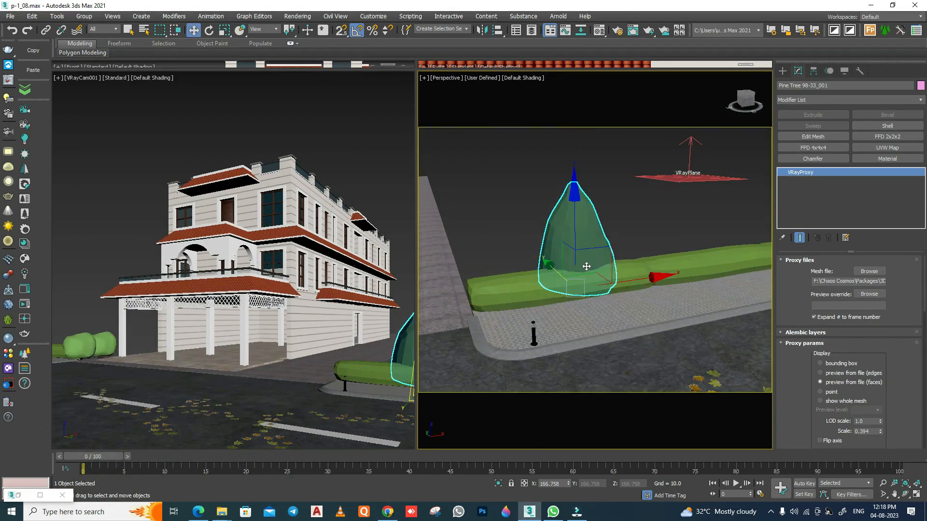
Step: Clone the scaled pine tree to the opposite hedge beside the two shrubs, adjust its position and clear the selection
{"action": "scroll", "coordinate": [619, 319], "scroll_direction": "down", "scroll_amount": 5}
{"action": "middle_click_drag", "start_coordinate": [619, 318], "coordinate": [633, 300], "text": "alt"}
{"action": "mouse_move", "coordinate": [691, 229]}
{"action": "left_mouse_down", "text": "shift"}
{"action": "mouse_move", "coordinate": [425, 207]}
{"action": "mouse_move", "coordinate": [451, 213]}
{"action": "left_mouse_up", "text": "shift"}
{"action": "left_click", "coordinate": [464, 297]}
{"action": "left_click_drag", "start_coordinate": [506, 229], "coordinate": [531, 230]}
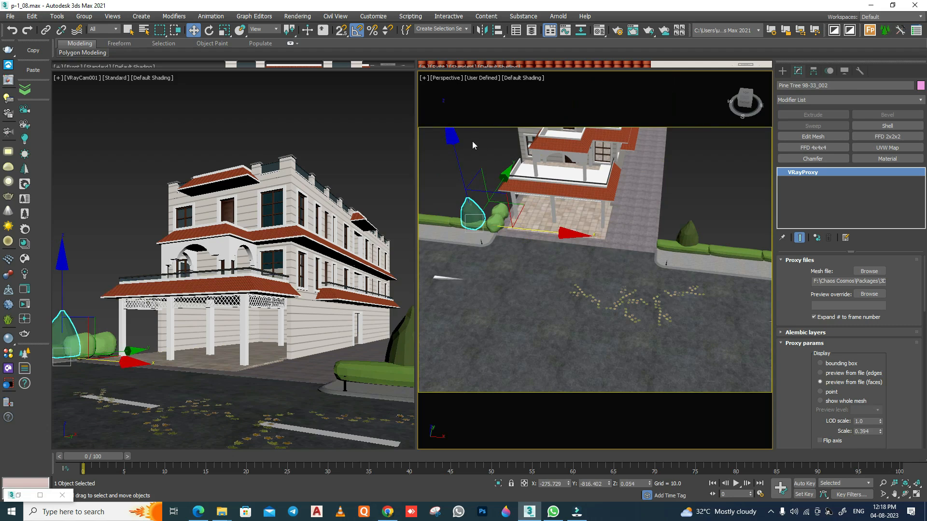
{"action": "left_click", "coordinate": [473, 141]}
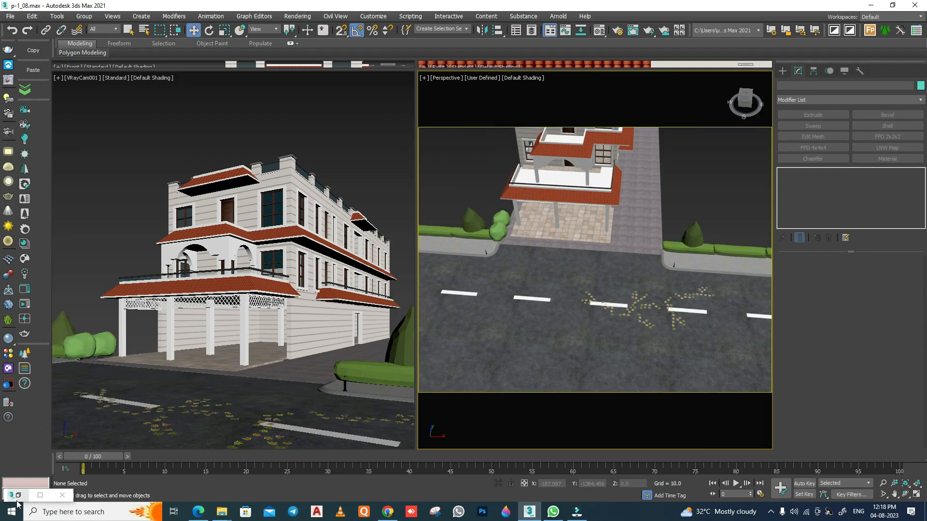
Step: Place a Japanese Maple 109-36 from Chaos Cosmos in front of the building and show the scene in top view
{"action": "scroll", "coordinate": [283, 262], "scroll_direction": "down", "scroll_amount": 5}
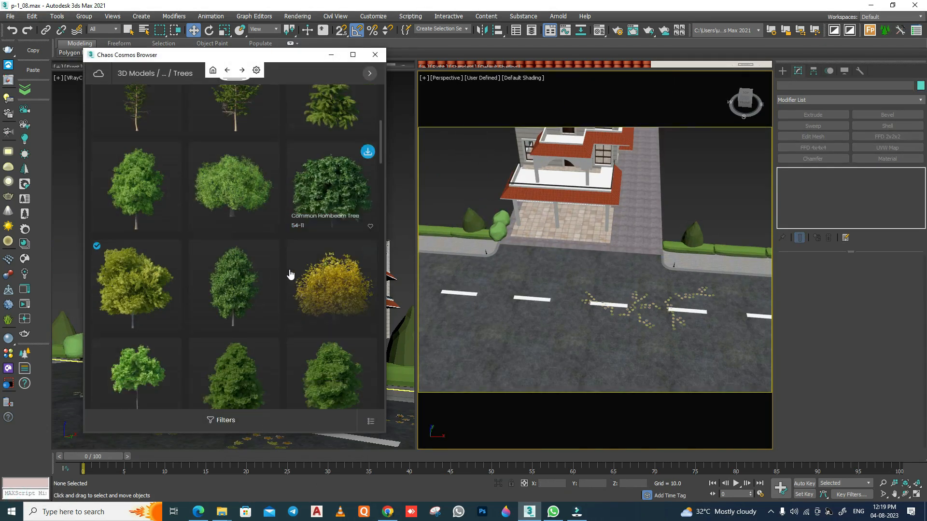
{"action": "scroll", "coordinate": [283, 262], "scroll_direction": "down", "scroll_amount": 1}
{"action": "mouse_move", "coordinate": [117, 260]}
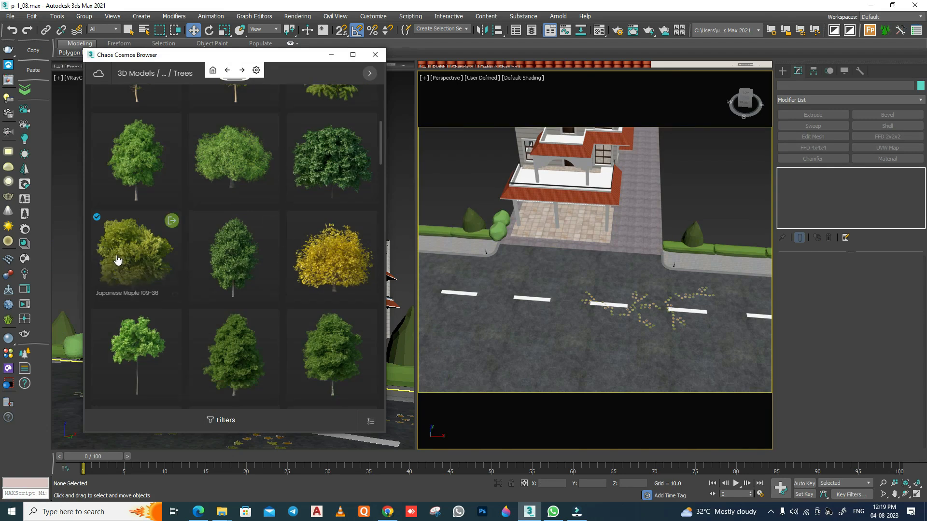
{"action": "left_click", "coordinate": [617, 278]}
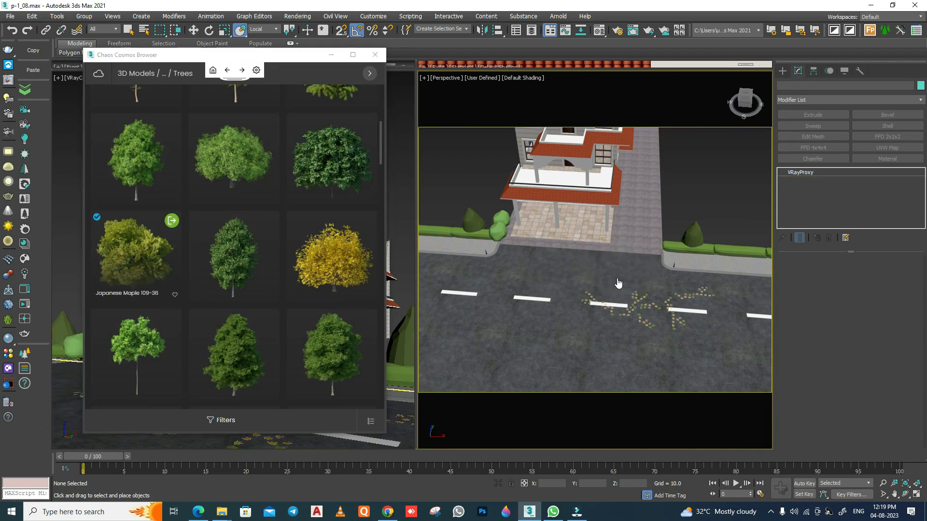
{"action": "mouse_move", "coordinate": [615, 276]}
{"action": "middle_mouse_down", "text": "alt"}
{"action": "mouse_move", "coordinate": [565, 278]}
{"action": "mouse_move", "coordinate": [572, 245]}
{"action": "mouse_move", "coordinate": [609, 260]}
{"action": "middle_mouse_up", "text": "alt"}
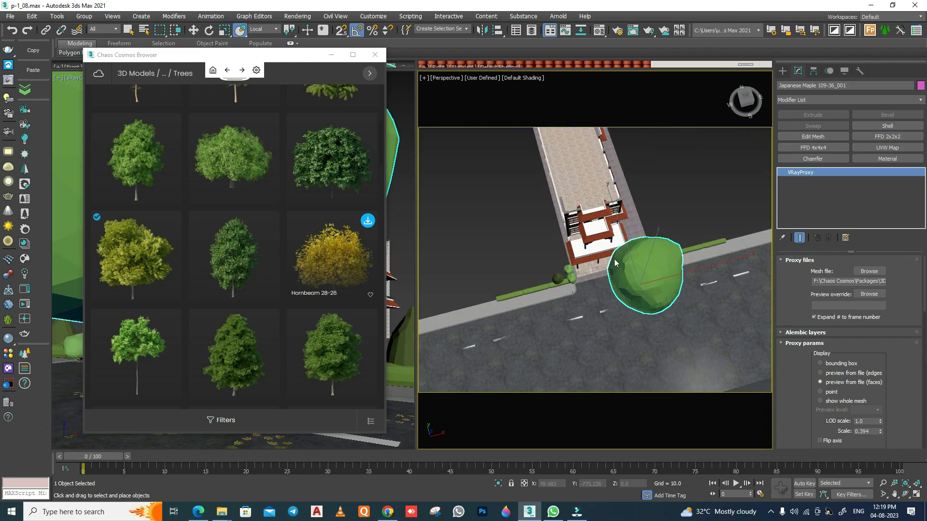
{"action": "key", "text": "w"}
{"action": "key", "text": "t"}
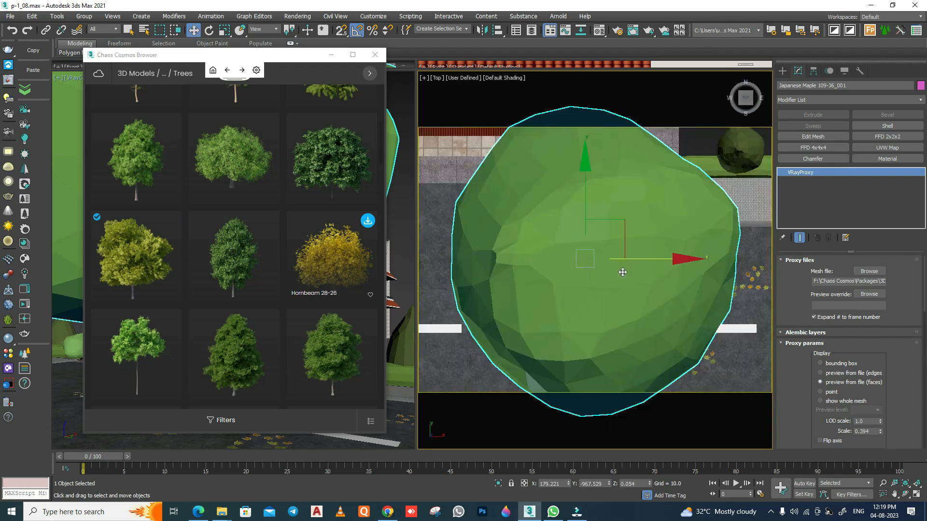
Step: Move the Japanese maple to the open ground beside the building's front, behind the hedge with the two shrubs, and minimize the asset browser
{"action": "scroll", "coordinate": [623, 270], "scroll_direction": "down", "scroll_amount": 3}
{"action": "middle_click_drag", "start_coordinate": [629, 245], "coordinate": [652, 303]}
{"action": "left_click_drag", "start_coordinate": [655, 273], "coordinate": [544, 189]}
{"action": "left_click_drag", "start_coordinate": [287, 57], "coordinate": [379, 329]}
{"action": "left_click", "coordinate": [422, 326]}
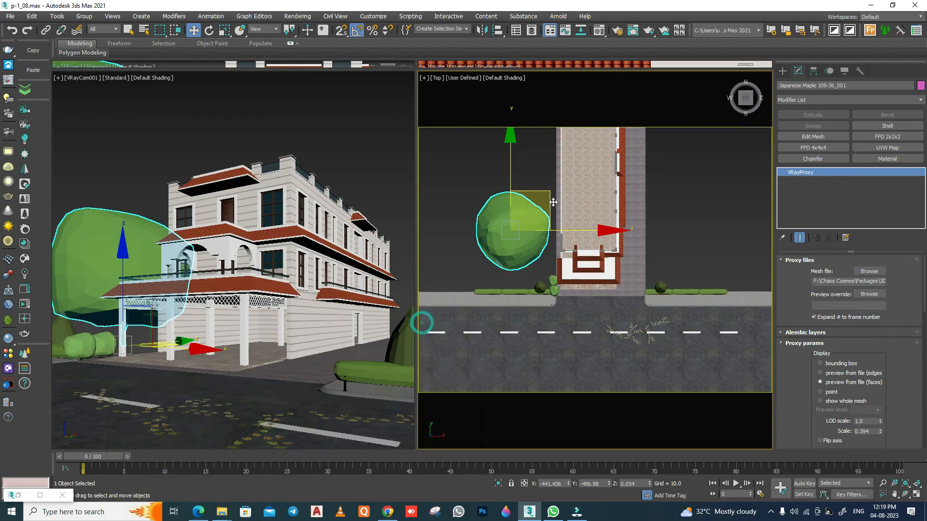
{"action": "left_click_drag", "start_coordinate": [539, 191], "coordinate": [534, 195]}
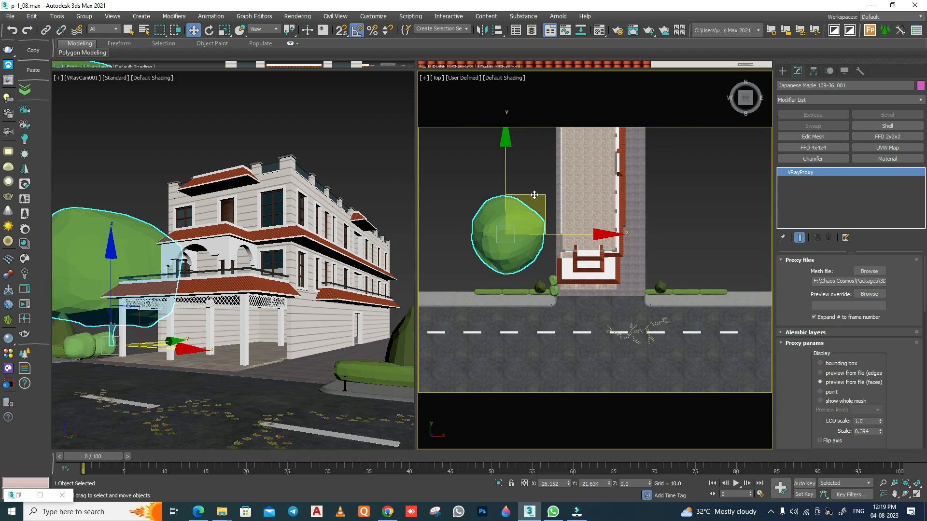
Step: Place a Foxtail Palm Tree 110-26 from Chaos Cosmos on the road in top view and minimize the asset browser
{"action": "scroll", "coordinate": [536, 191], "scroll_direction": "down", "scroll_amount": 3}
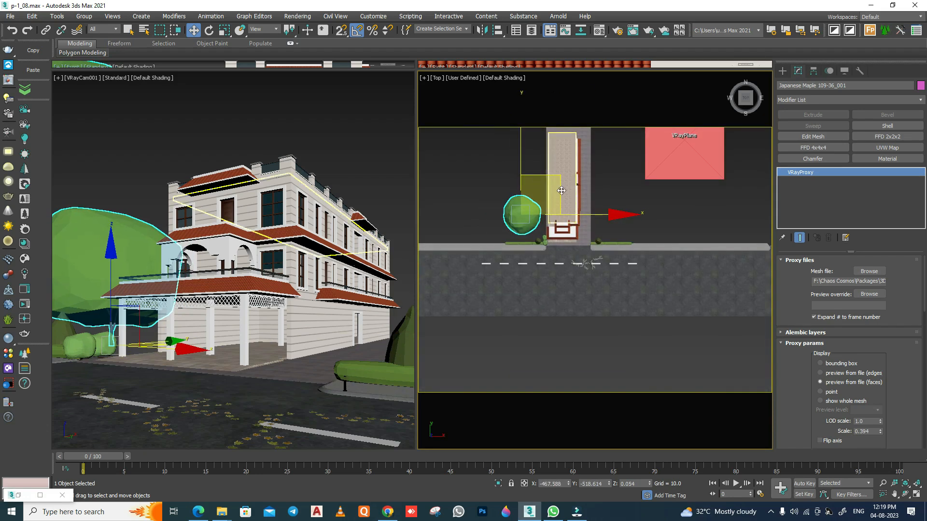
{"action": "left_click", "coordinate": [18, 496]}
{"action": "scroll", "coordinate": [296, 322], "scroll_direction": "down", "scroll_amount": 2}
{"action": "scroll", "coordinate": [296, 322], "scroll_direction": "down", "scroll_amount": 3}
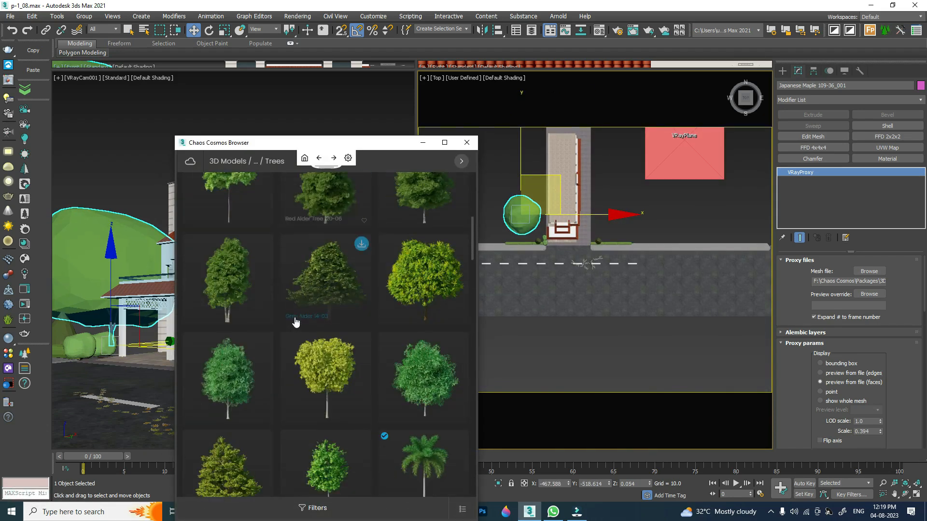
{"action": "left_click_drag", "start_coordinate": [430, 344], "coordinate": [587, 278]}
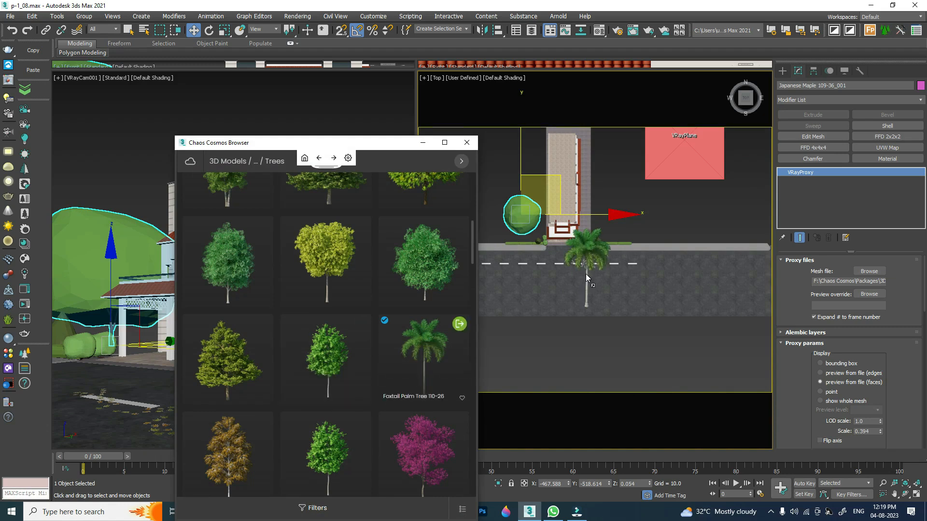
{"action": "left_click", "coordinate": [423, 142]}
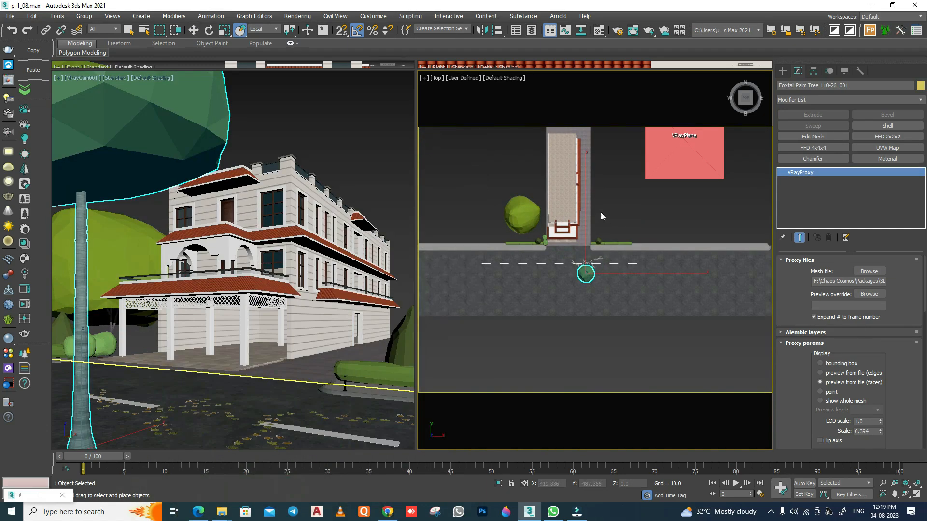
Step: Position the foxtail palm and one clone behind the hedges on both sides of the building front, and clear the selection
{"action": "scroll", "coordinate": [617, 255], "scroll_direction": "up", "scroll_amount": 2}
{"action": "mouse_move", "coordinate": [617, 256]}
{"action": "left_mouse_down"}
{"action": "mouse_move", "coordinate": [540, 197]}
{"action": "mouse_move", "coordinate": [646, 197]}
{"action": "mouse_move", "coordinate": [627, 179]}
{"action": "left_mouse_up"}
{"action": "left_click", "coordinate": [478, 296]}
{"action": "left_click", "coordinate": [700, 190]}
Step: Place a Common Hazel Tree 54-19 from Chaos Cosmos between the two shrubs and the Japanese maple, close to the building's front corner
{"action": "left_click", "coordinate": [17, 496]}
{"action": "scroll", "coordinate": [280, 338], "scroll_direction": "down", "scroll_amount": 8}
{"action": "left_click_drag", "start_coordinate": [325, 357], "coordinate": [506, 215]}
{"action": "scroll", "coordinate": [596, 156], "scroll_direction": "up", "scroll_amount": 2}
{"action": "right_click", "coordinate": [651, 217]}
{"action": "left_click", "coordinate": [676, 220]}
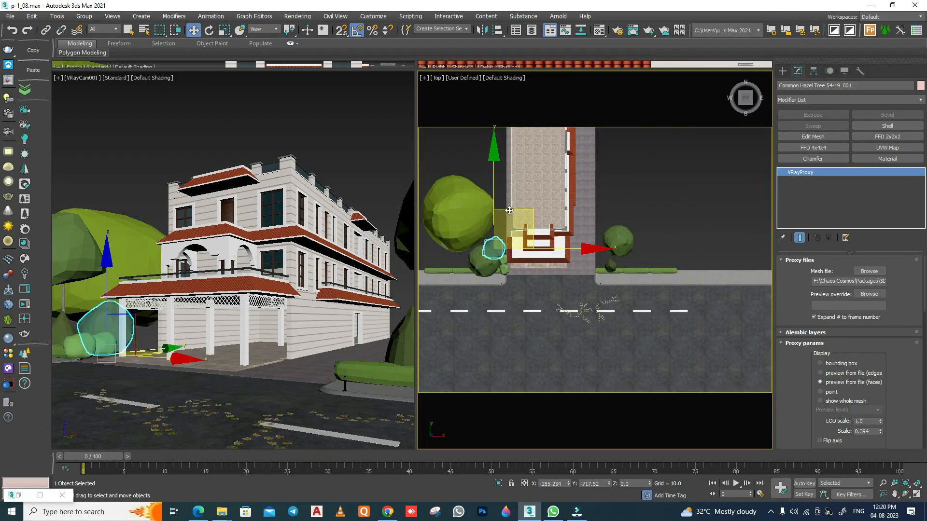
Step: Check the hazel tree in perspective, clone it in top view farther back along the building's side, and clear the selection
{"action": "key", "text": "p"}
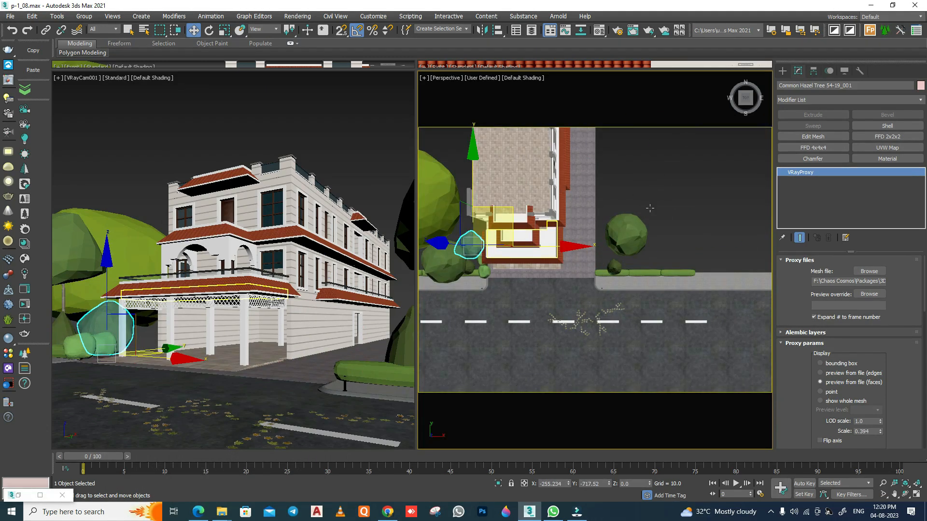
{"action": "key", "text": "z"}
{"action": "right_click", "coordinate": [650, 208]}
{"action": "key", "text": "Escape"}
{"action": "middle_click_drag", "start_coordinate": [654, 224], "coordinate": [613, 268], "text": "alt"}
{"action": "key", "text": "t"}
{"action": "middle_click_drag", "start_coordinate": [502, 236], "coordinate": [528, 215]}
{"action": "left_click_drag", "start_coordinate": [528, 215], "coordinate": [527, 199], "text": "shift"}
{"action": "left_click", "coordinate": [463, 297]}
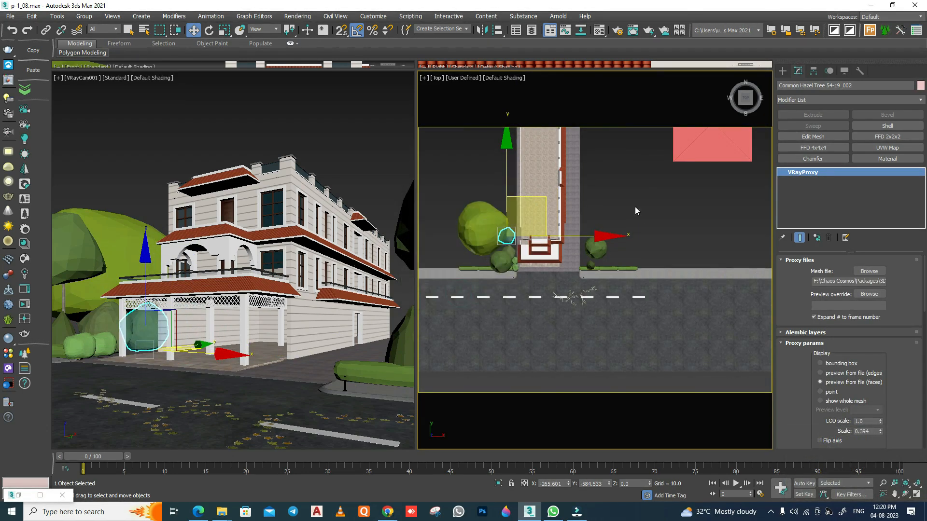
{"action": "left_click", "coordinate": [636, 206]}
Step: Place a Coconut Palm Tree 110-14 from Chaos Cosmos at the far end of the hedge beside the side driveway
{"action": "left_click", "coordinate": [25, 496]}
{"action": "scroll", "coordinate": [300, 311], "scroll_direction": "down", "scroll_amount": 4}
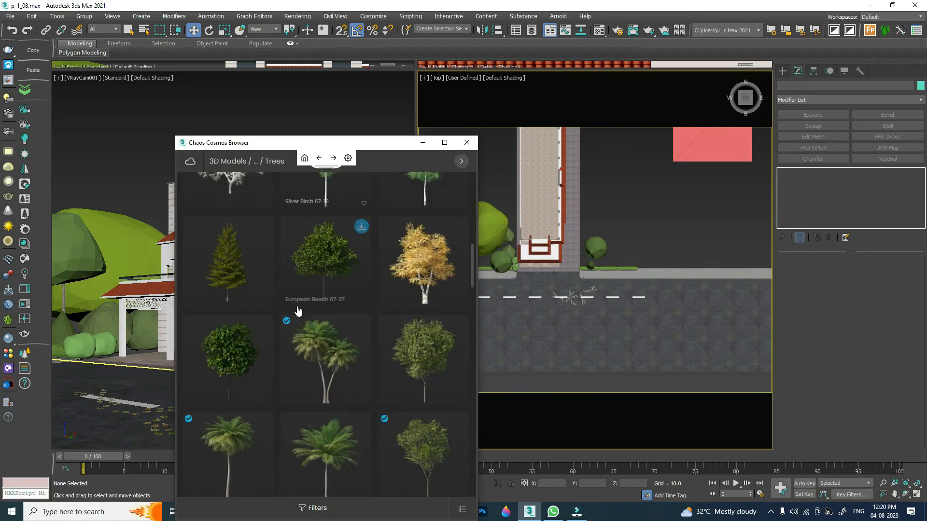
{"action": "left_click_drag", "start_coordinate": [635, 260], "coordinate": [635, 261]}
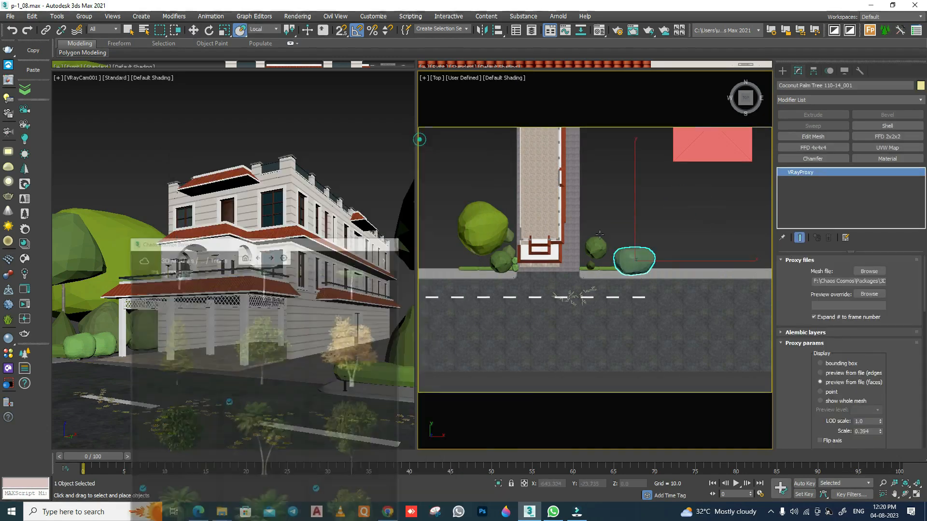
Step: Set the coconut palm to show its whole mesh and move it to the open ground beyond the side driveway
{"action": "left_click_drag", "start_coordinate": [672, 222], "coordinate": [693, 187]}
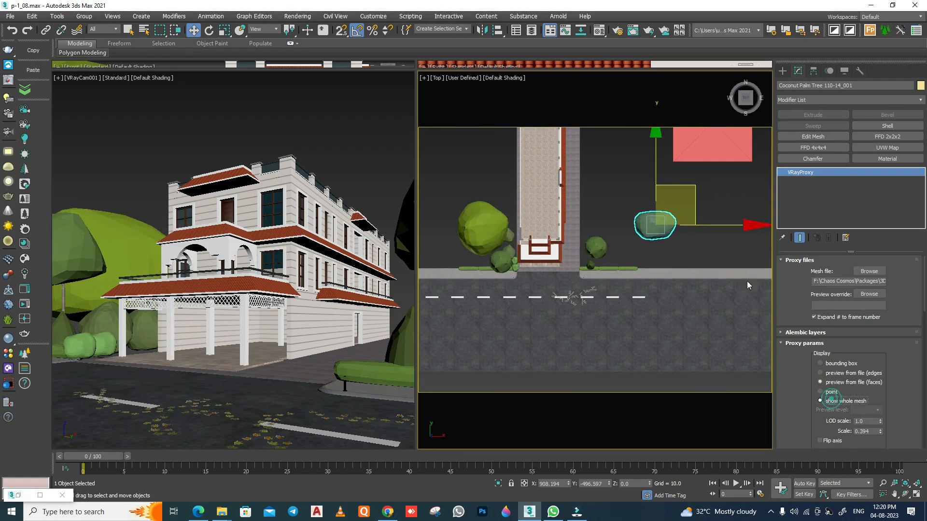
{"action": "key", "text": "ctrl+z"}
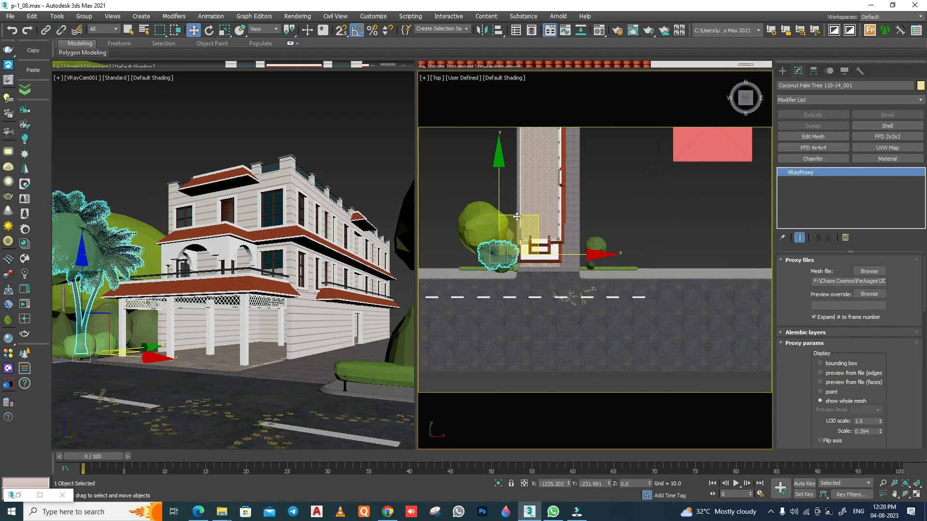
{"action": "left_click_drag", "start_coordinate": [514, 217], "coordinate": [630, 183]}
Step: Set the Japanese maple and the foxtail palm near the building's front corner to show their whole meshes
{"action": "left_click", "coordinate": [482, 227]}
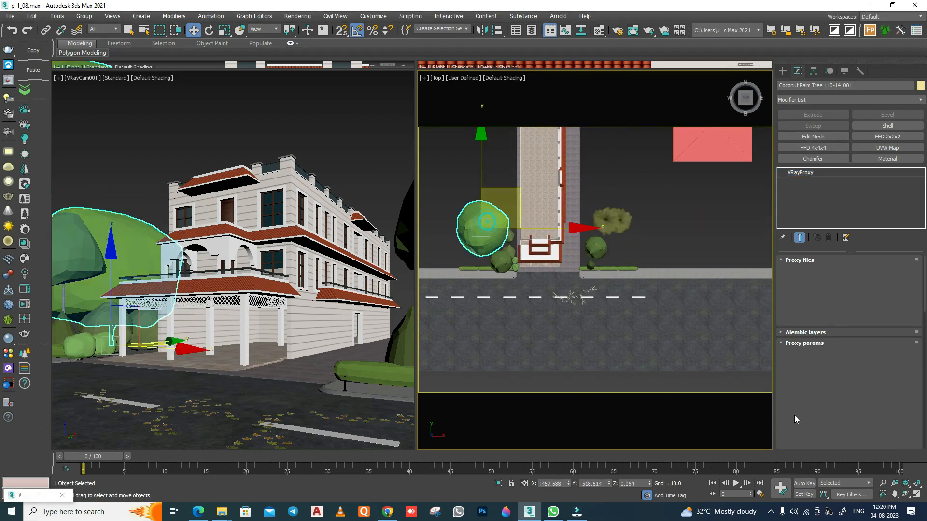
{"action": "left_click", "coordinate": [501, 261]}
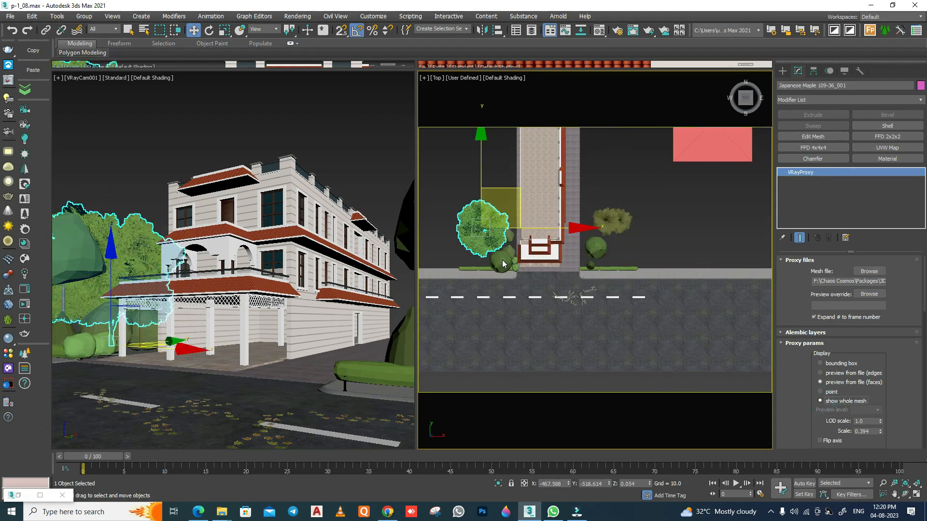
{"action": "left_click", "coordinate": [820, 401]}
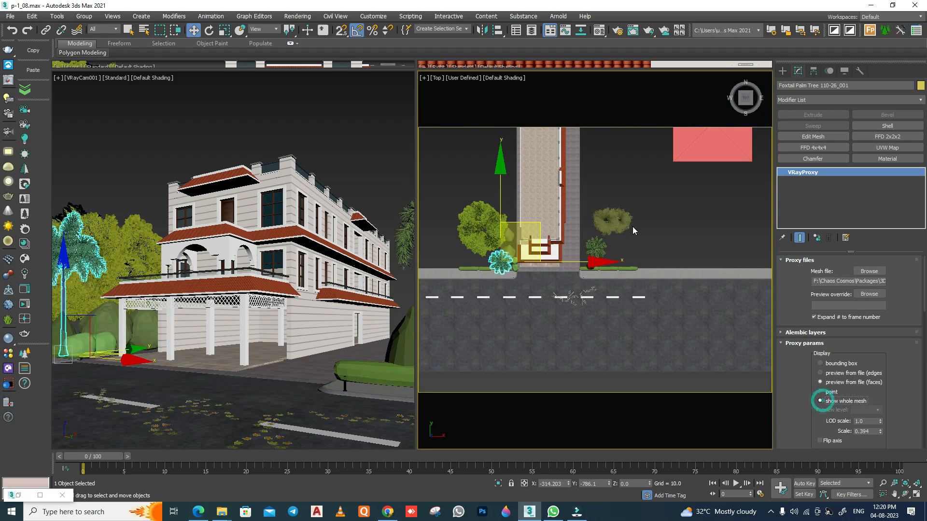
Step: Move the foxtail palm away from the maple-side front corner and put the coconut palm in its place behind the hedge
{"action": "left_click", "coordinate": [617, 219]}
{"action": "left_click_drag", "start_coordinate": [633, 182], "coordinate": [607, 193]}
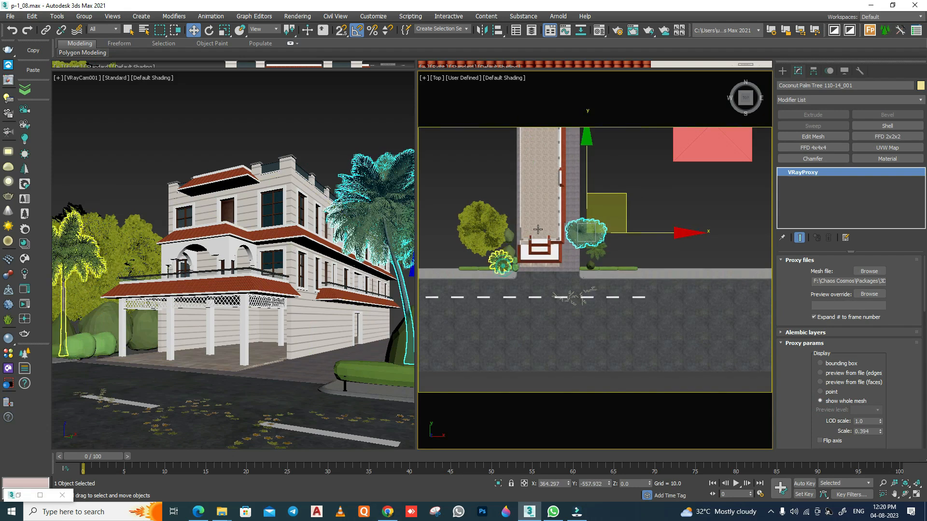
{"action": "left_click", "coordinate": [502, 261]}
{"action": "left_click_drag", "start_coordinate": [502, 261], "coordinate": [521, 225]}
{"action": "left_click", "coordinate": [610, 214]}
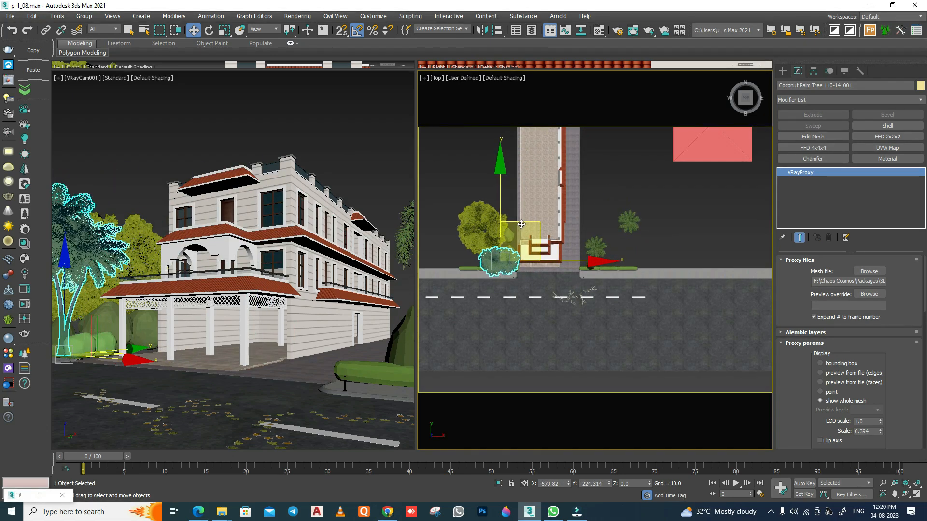
Step: Move the displaced foxtail palm onto the road beside the camera, clear the selection, and check the layout in perspective and top views
{"action": "left_click", "coordinate": [629, 220]}
{"action": "left_click_drag", "start_coordinate": [655, 185], "coordinate": [602, 307]}
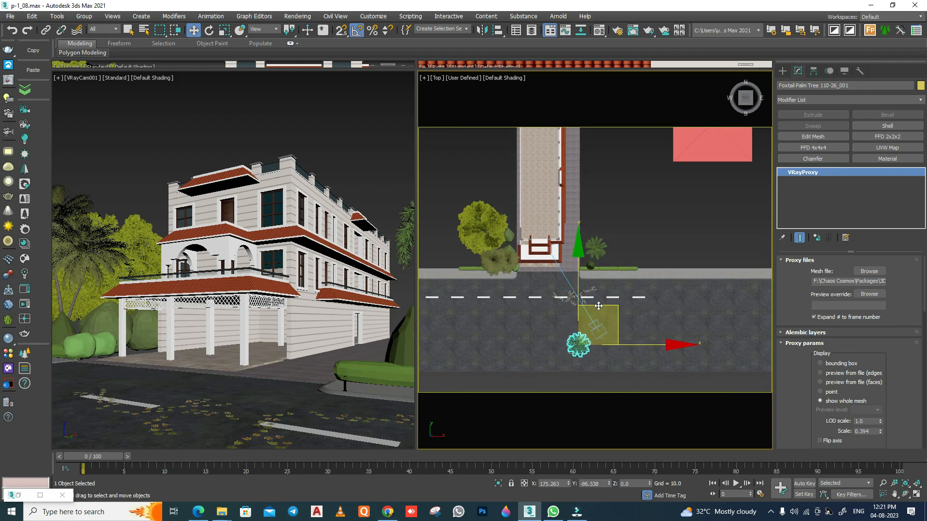
{"action": "left_click", "coordinate": [671, 196]}
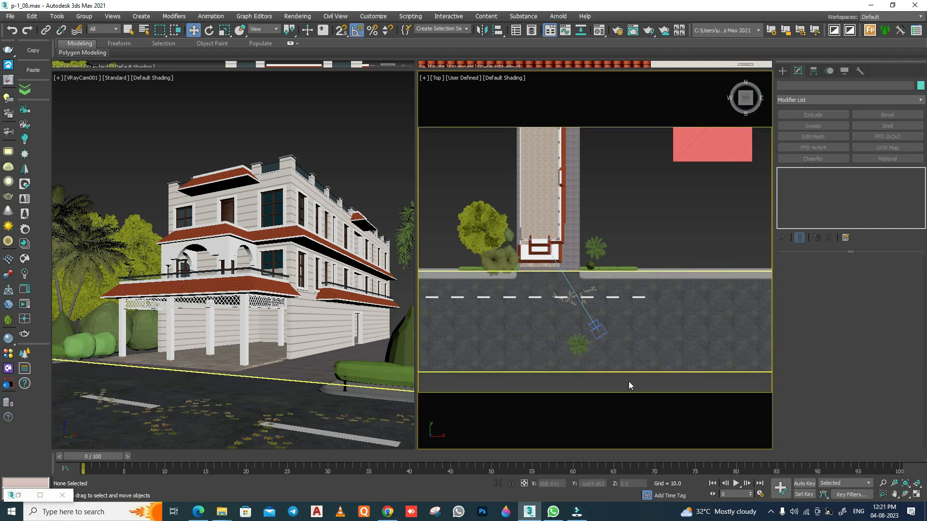
{"action": "scroll", "coordinate": [556, 326], "scroll_direction": "down", "scroll_amount": 2}
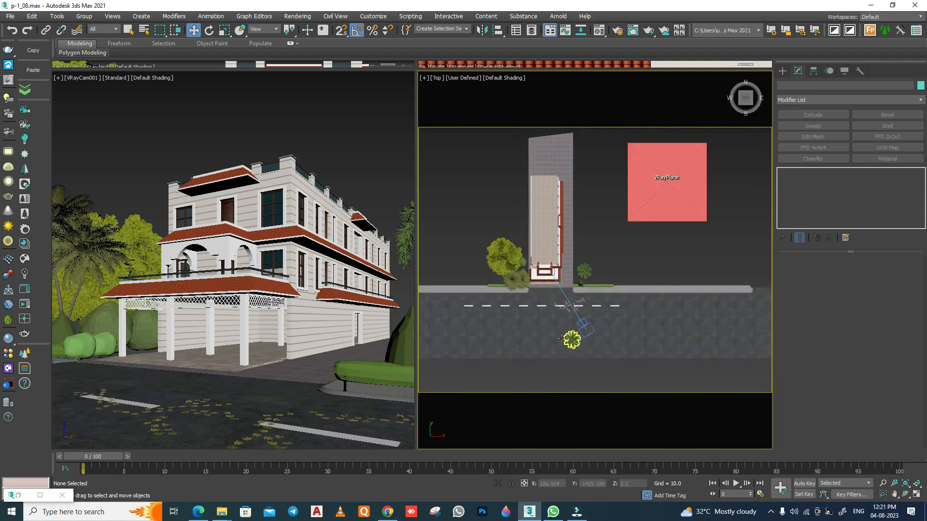
{"action": "key", "text": "p"}
{"action": "middle_click_drag", "start_coordinate": [561, 340], "coordinate": [537, 310], "text": "alt"}
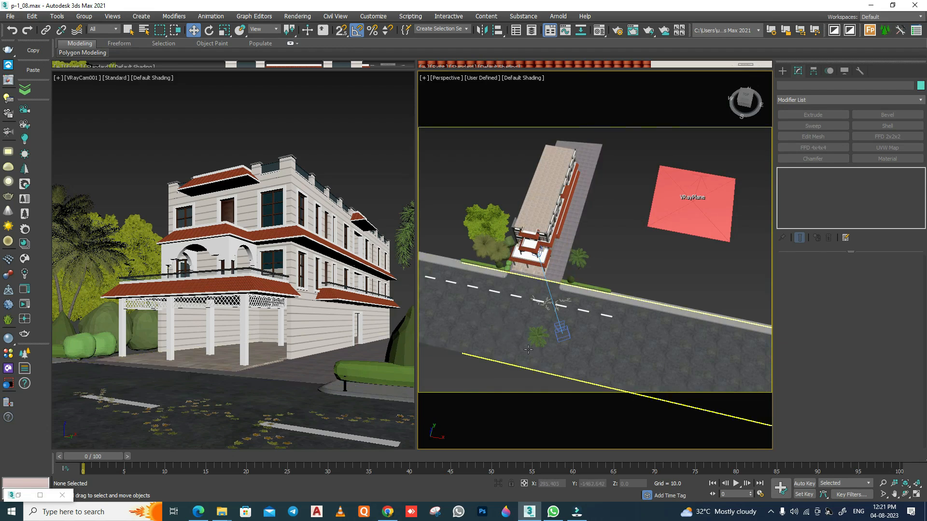
{"action": "key", "text": "t"}
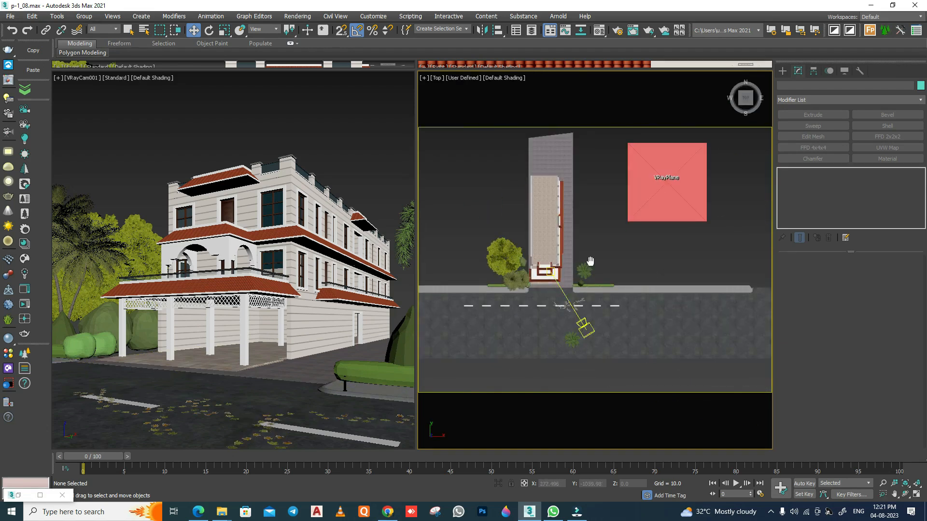
{"action": "scroll", "coordinate": [596, 319], "scroll_direction": "up", "scroll_amount": 1}
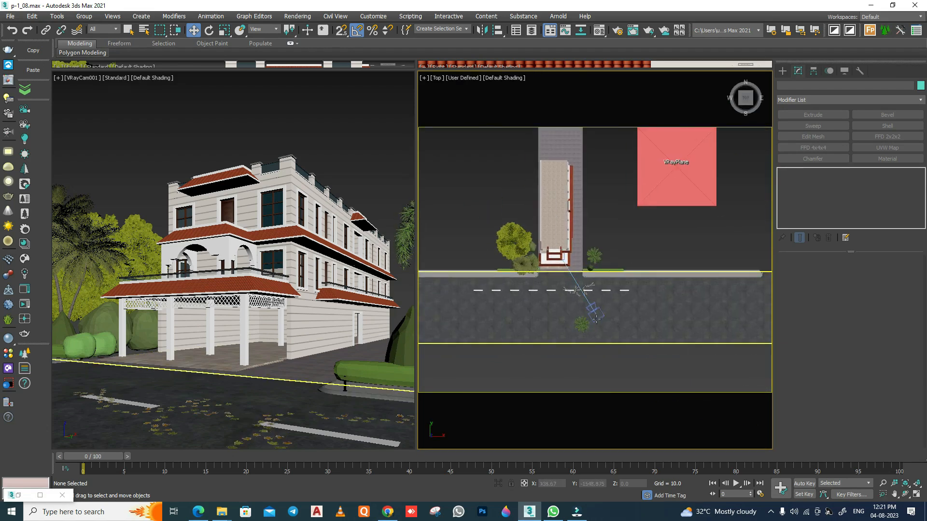
Step: Place a broad-leaved tropical plant from the Chaos Cosmos trees near the hedge beside the side driveway
{"action": "left_click", "coordinate": [20, 497]}
{"action": "scroll", "coordinate": [284, 363], "scroll_direction": "down", "scroll_amount": 5}
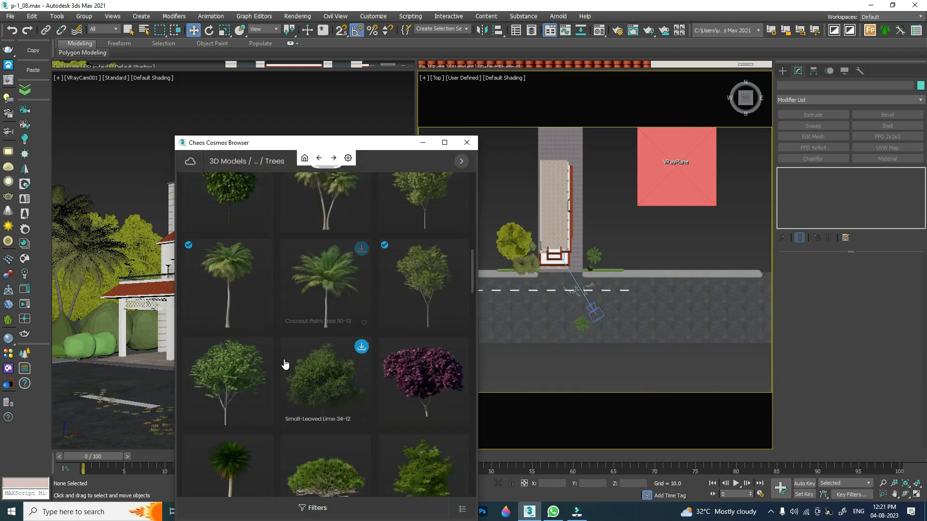
{"action": "scroll", "coordinate": [285, 364], "scroll_direction": "down", "scroll_amount": 6}
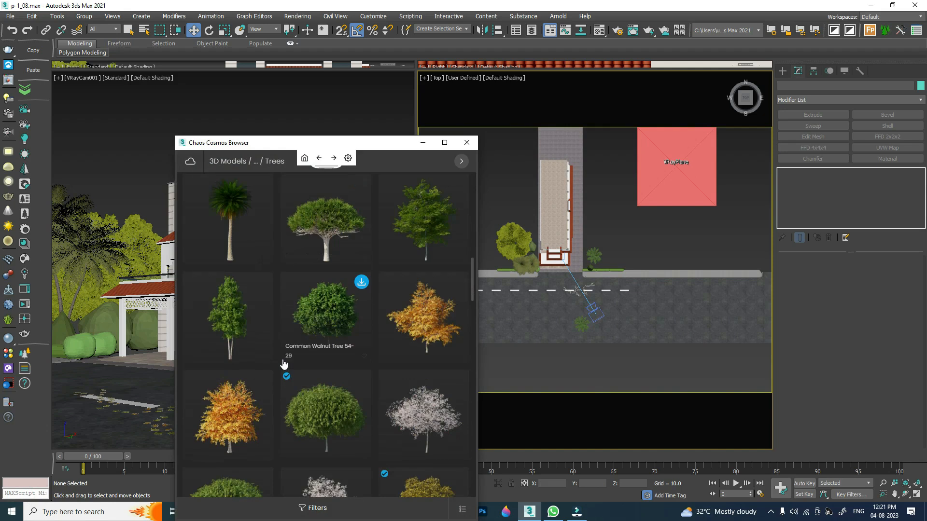
{"action": "scroll", "coordinate": [284, 365], "scroll_direction": "down", "scroll_amount": 5}
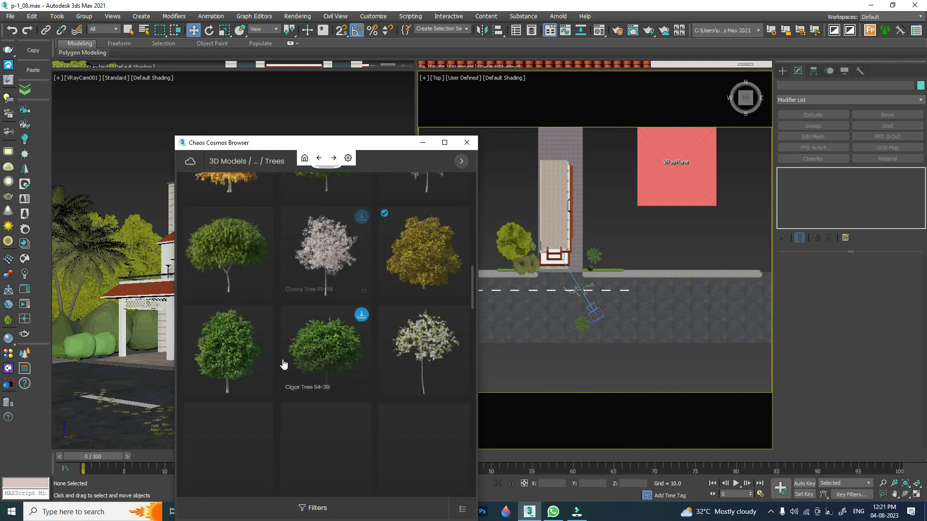
{"action": "scroll", "coordinate": [284, 363], "scroll_direction": "up", "scroll_amount": 3}
{"action": "scroll", "coordinate": [282, 361], "scroll_direction": "down", "scroll_amount": 6}
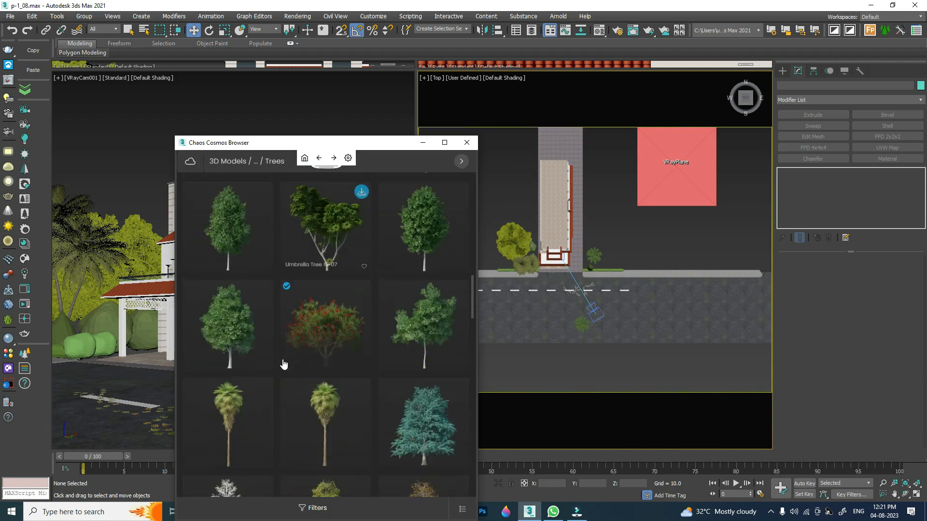
{"action": "scroll", "coordinate": [262, 364], "scroll_direction": "down", "scroll_amount": 2}
{"action": "left_click", "coordinate": [460, 323]}
{"action": "left_click", "coordinate": [609, 251]}
{"action": "left_click", "coordinate": [424, 143]}
Step: Move the tropical plant to the driveway end of the hedge, show its whole mesh, and clear the selection
{"action": "scroll", "coordinate": [613, 254], "scroll_direction": "up", "scroll_amount": 5}
{"action": "key", "text": "w"}
{"action": "left_click_drag", "start_coordinate": [621, 199], "coordinate": [519, 248]}
{"action": "left_click", "coordinate": [819, 401]}
{"action": "scroll", "coordinate": [549, 297], "scroll_direction": "up", "scroll_amount": 5}
{"action": "left_click", "coordinate": [730, 251]}
Step: Set the rounded shrub next to the tropical plant to show its whole mesh, and clear the selection
{"action": "middle_click_drag", "start_coordinate": [517, 331], "coordinate": [554, 320]}
{"action": "left_click", "coordinate": [584, 271]}
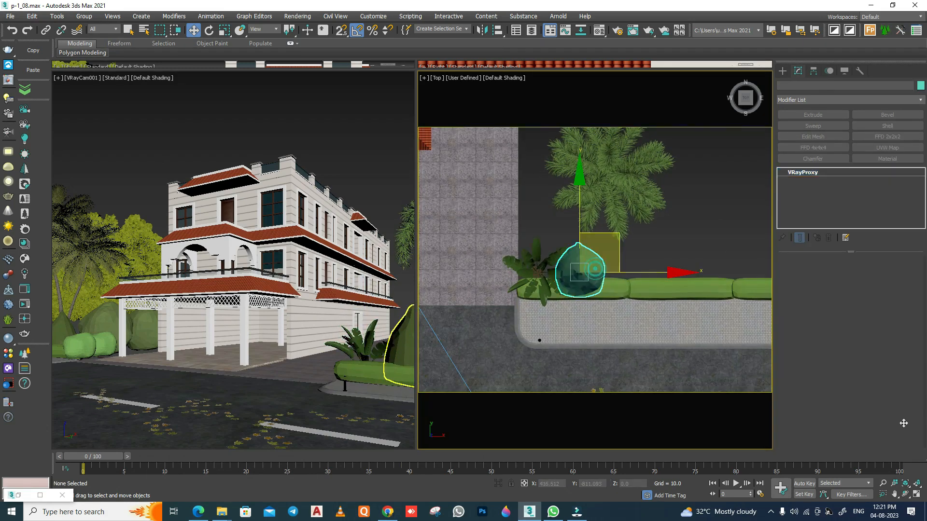
{"action": "left_click", "coordinate": [820, 401]}
{"action": "left_click", "coordinate": [706, 249]}
{"action": "left_click", "coordinate": [580, 269]}
{"action": "left_click", "coordinate": [645, 259]}
Step: Adjust the position of the foxtail palm behind the driveway-side hedge in top view, and clear the selection
{"action": "scroll", "coordinate": [645, 258], "scroll_direction": "down", "scroll_amount": 3}
{"action": "left_click", "coordinate": [615, 219]}
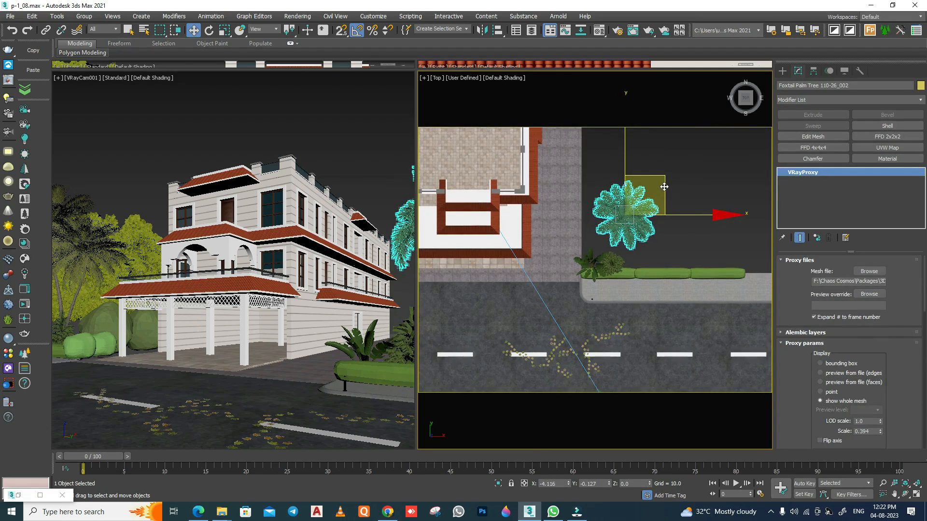
{"action": "scroll", "coordinate": [647, 254], "scroll_direction": "down", "scroll_amount": 6}
{"action": "scroll", "coordinate": [648, 255], "scroll_direction": "up", "scroll_amount": 3}
{"action": "left_click", "coordinate": [708, 206]}
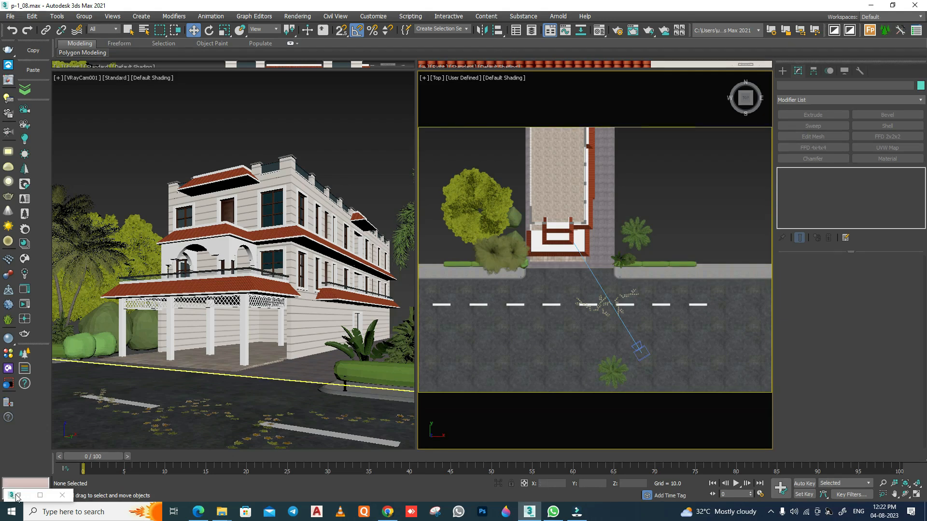
Step: Place SUV 014 from the Chaos Cosmos vehicles on the road in front of the building
{"action": "left_click", "coordinate": [40, 495]}
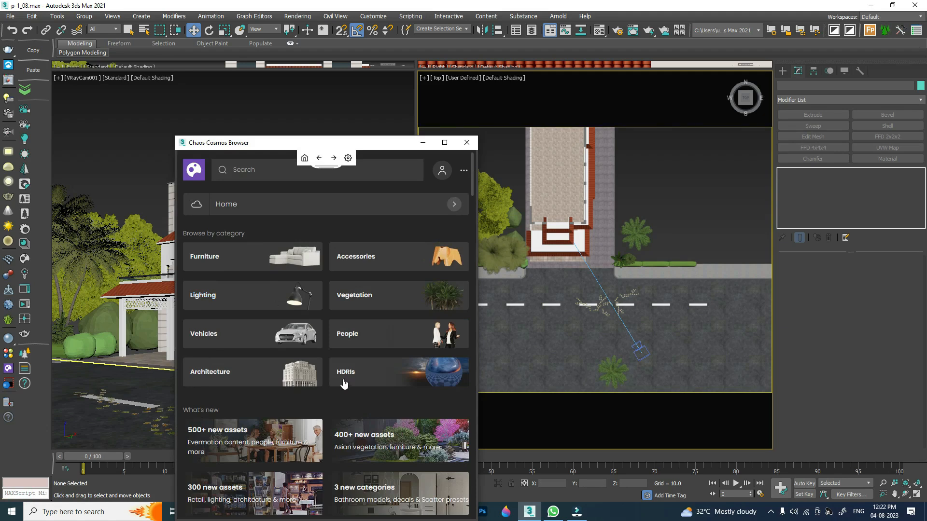
{"action": "left_click", "coordinate": [211, 338]}
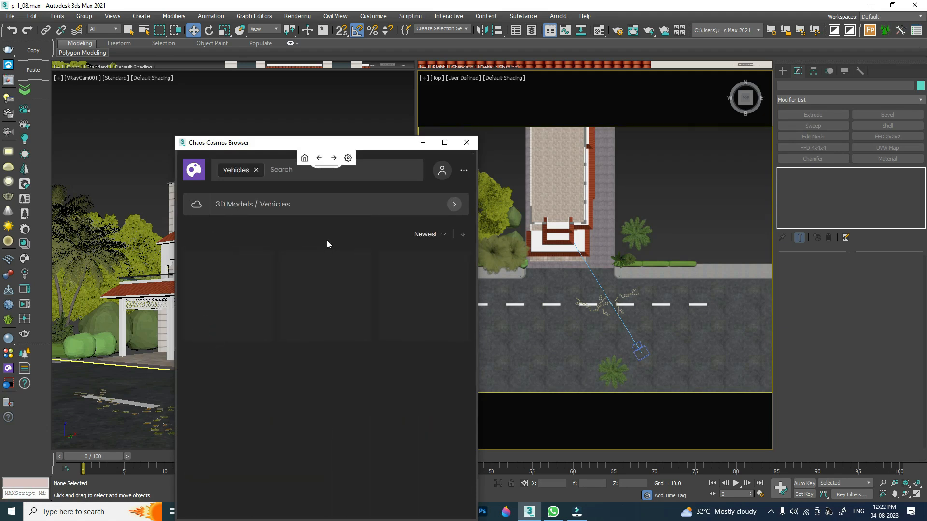
{"action": "left_click_drag", "start_coordinate": [362, 145], "coordinate": [292, 66]}
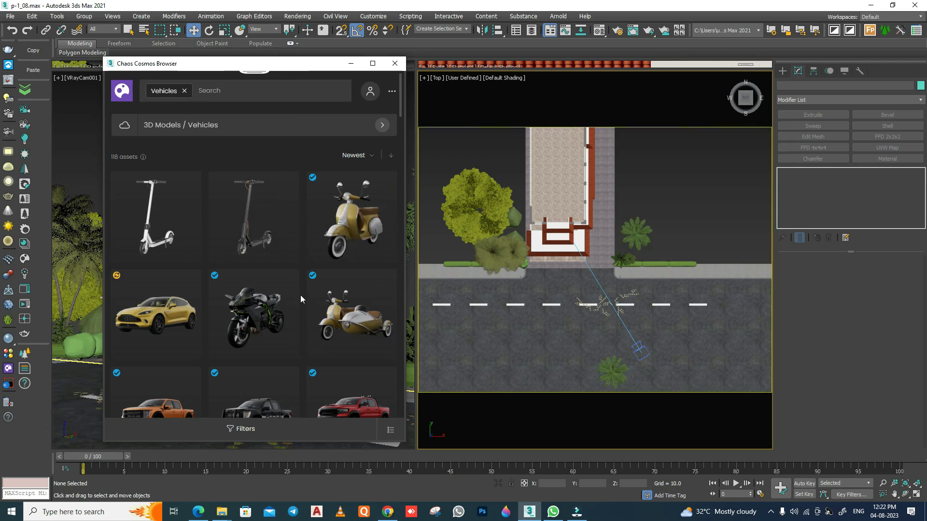
{"action": "scroll", "coordinate": [297, 300], "scroll_direction": "down", "scroll_amount": 1}
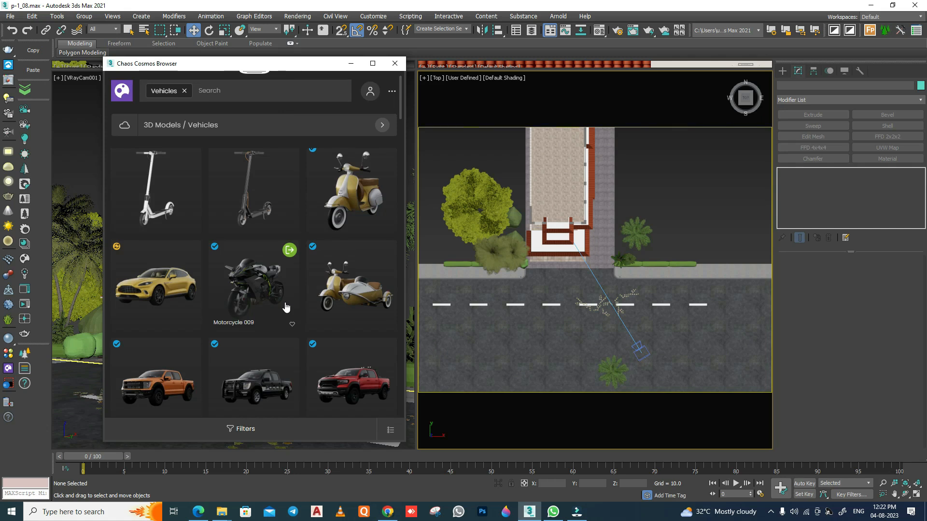
{"action": "scroll", "coordinate": [274, 318], "scroll_direction": "down", "scroll_amount": 3}
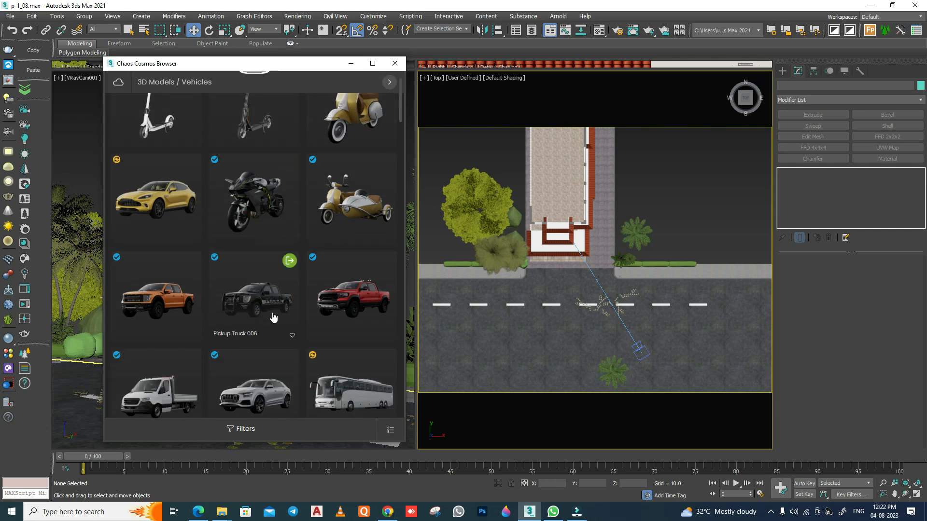
{"action": "scroll", "coordinate": [238, 320], "scroll_direction": "down", "scroll_amount": 3}
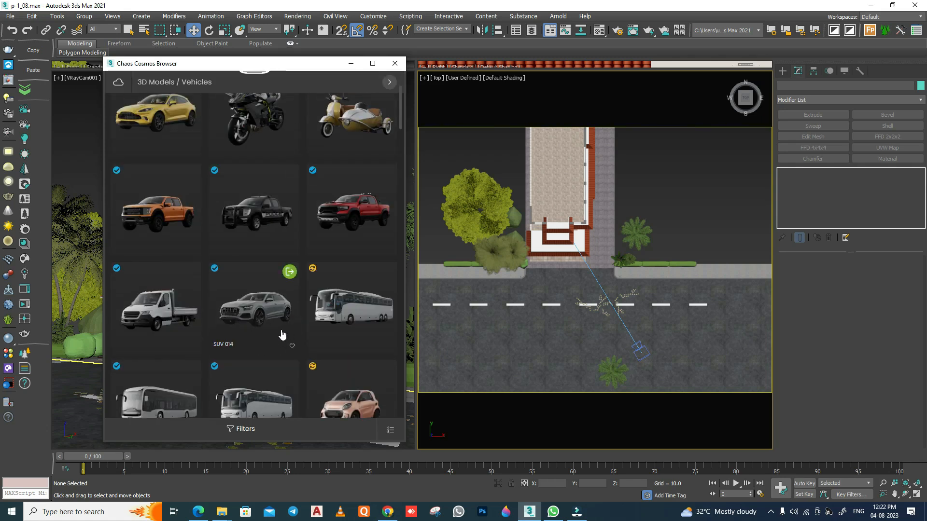
{"action": "left_click_drag", "start_coordinate": [257, 302], "coordinate": [533, 298]}
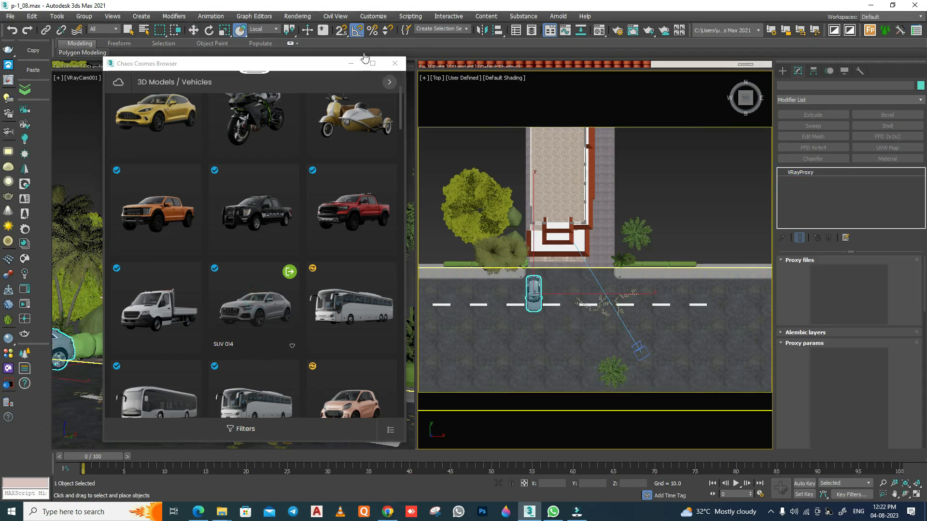
{"action": "scroll", "coordinate": [534, 295], "scroll_direction": "up", "scroll_amount": 3}
Step: Align the SUV lengthwise with the road and move it so it partly enters the VRayCam001 view at its edge
{"action": "right_click", "coordinate": [531, 288]}
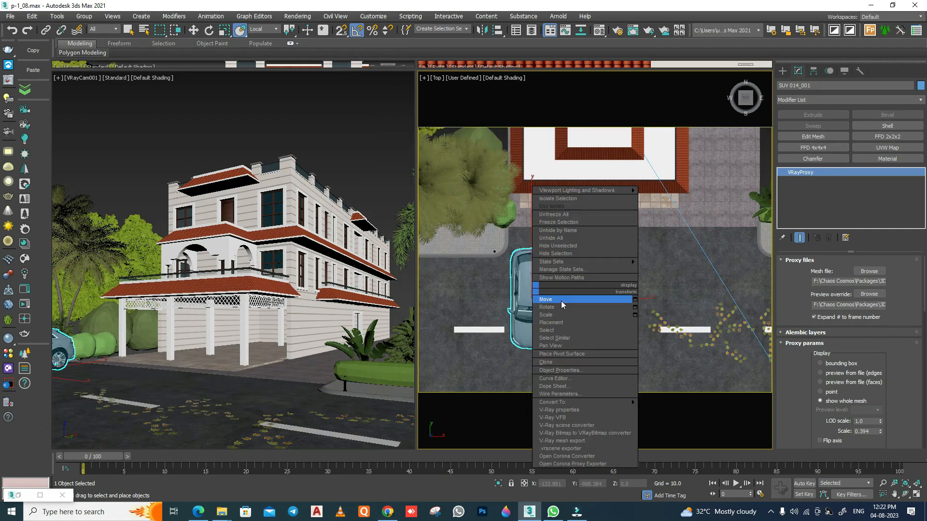
{"action": "left_click", "coordinate": [561, 300]}
{"action": "left_click_drag", "start_coordinate": [600, 240], "coordinate": [639, 266]}
{"action": "key", "text": "w"}
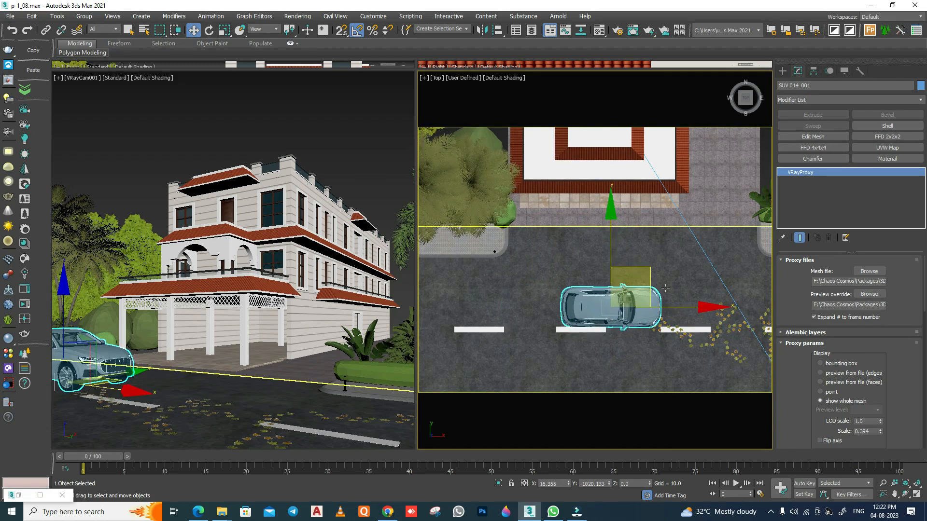
{"action": "left_click_drag", "start_coordinate": [693, 308], "coordinate": [670, 306]}
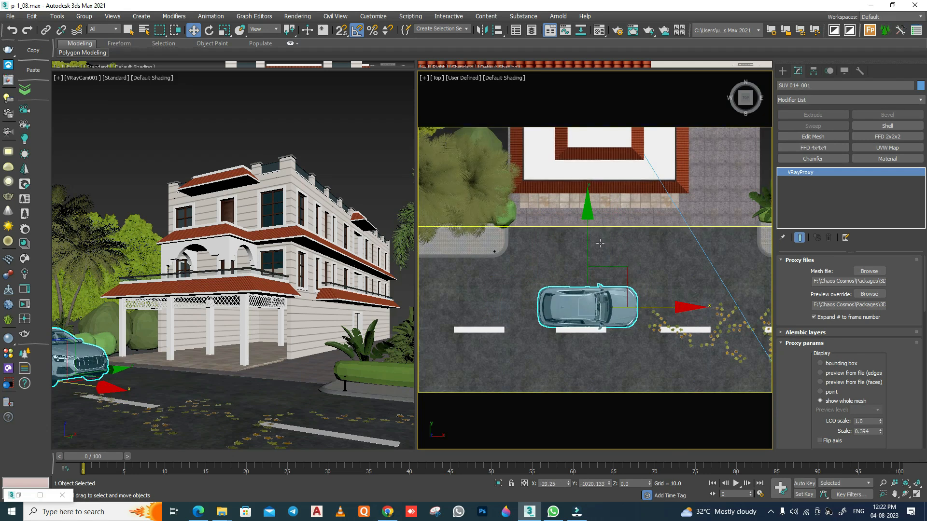
Step: Show the front porch floor up close in perspective, clear the selection, and display both viewports in wireframe
{"action": "middle_click_drag", "start_coordinate": [599, 231], "coordinate": [599, 287]}
{"action": "scroll", "coordinate": [655, 329], "scroll_direction": "up", "scroll_amount": 1}
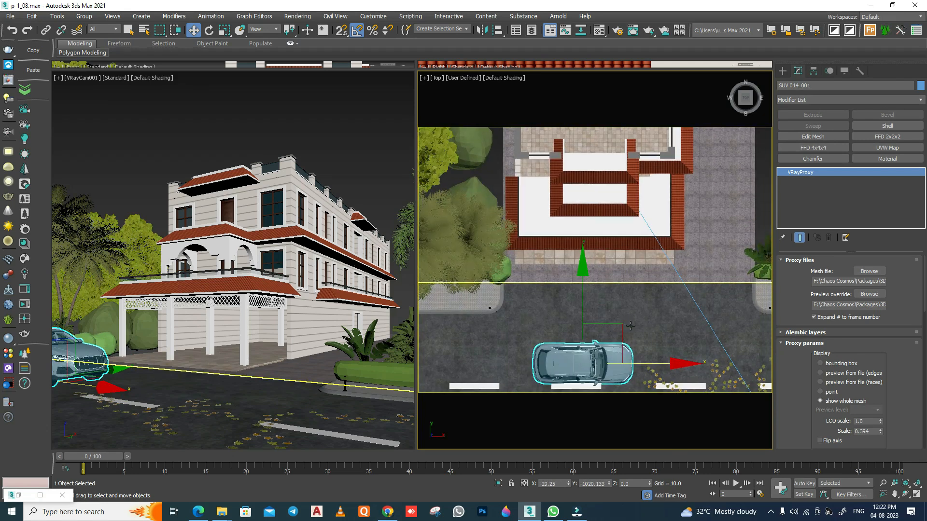
{"action": "key", "text": "p"}
{"action": "middle_click_drag", "start_coordinate": [655, 329], "coordinate": [656, 265], "text": "alt"}
{"action": "scroll", "coordinate": [674, 302], "scroll_direction": "up", "scroll_amount": 6}
{"action": "key", "text": "F3"}
{"action": "left_click", "coordinate": [633, 266]}
{"action": "middle_click", "coordinate": [185, 425]}
{"action": "key", "text": "F3"}
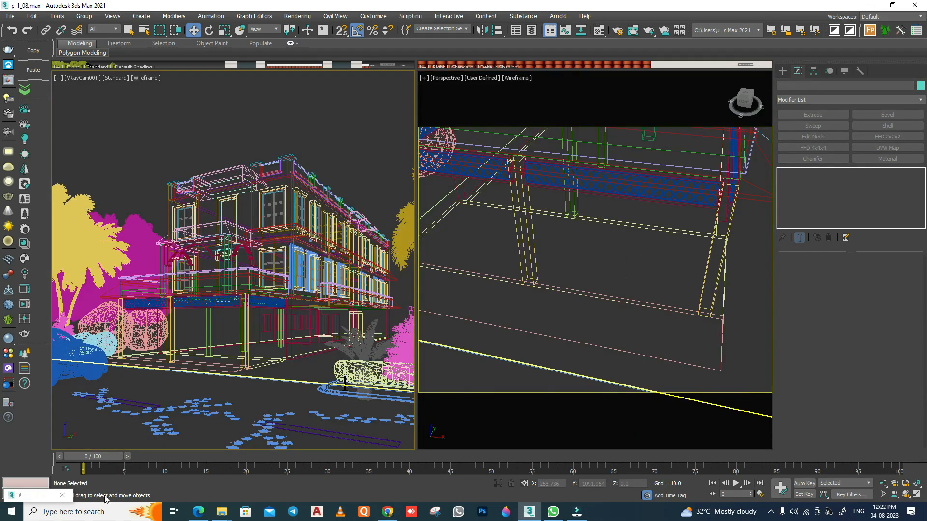
Step: Place Car 038 from the Chaos Cosmos vehicles on the tiled porch floor
{"action": "left_click", "coordinate": [24, 502]}
{"action": "scroll", "coordinate": [253, 324], "scroll_direction": "down", "scroll_amount": 6}
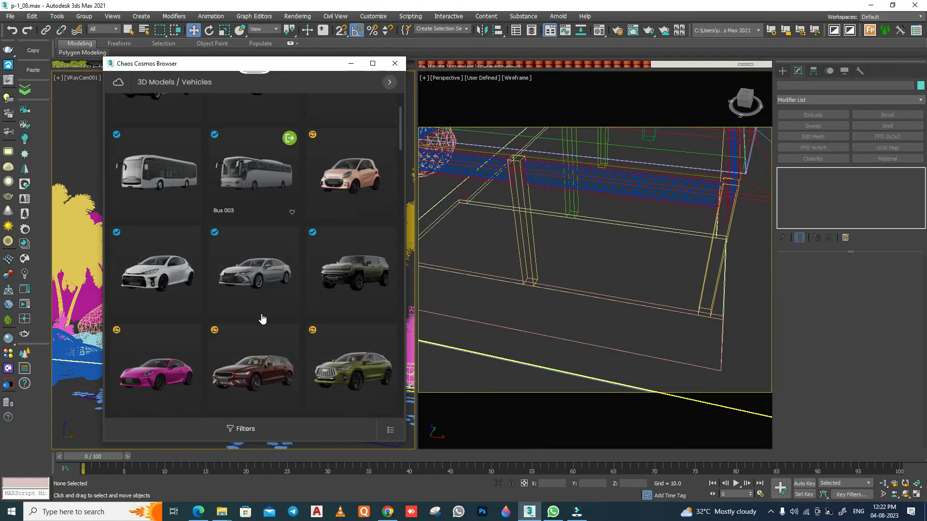
{"action": "scroll", "coordinate": [262, 318], "scroll_direction": "down", "scroll_amount": 1}
{"action": "scroll", "coordinate": [262, 319], "scroll_direction": "down", "scroll_amount": 3}
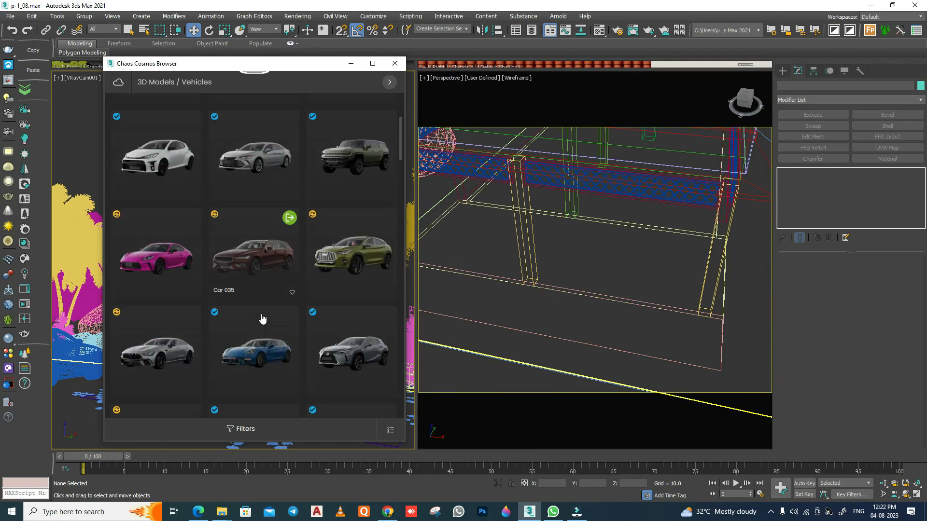
{"action": "scroll", "coordinate": [263, 319], "scroll_direction": "down", "scroll_amount": 2}
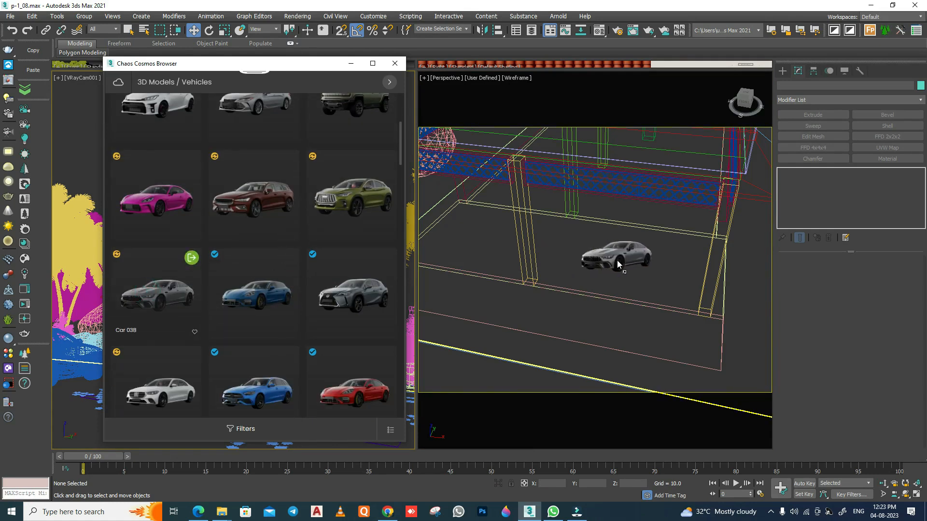
{"action": "left_click_drag", "start_coordinate": [617, 259], "coordinate": [617, 259]}
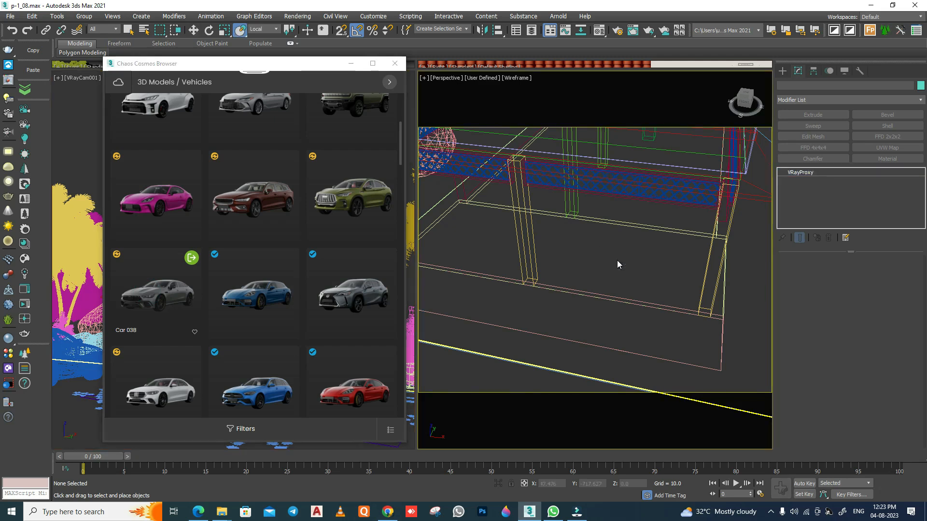
{"action": "right_click", "coordinate": [621, 261]}
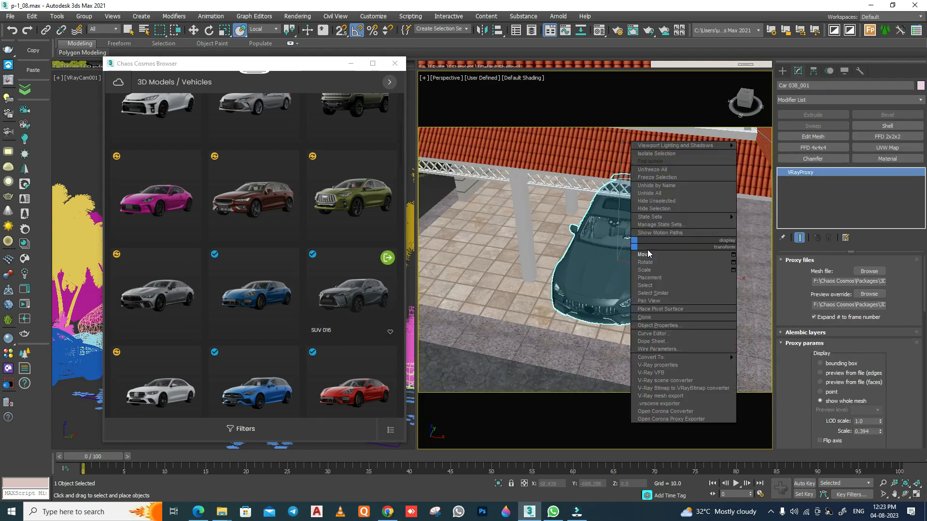
{"action": "left_click", "coordinate": [647, 266]}
{"action": "left_click", "coordinate": [349, 65]}
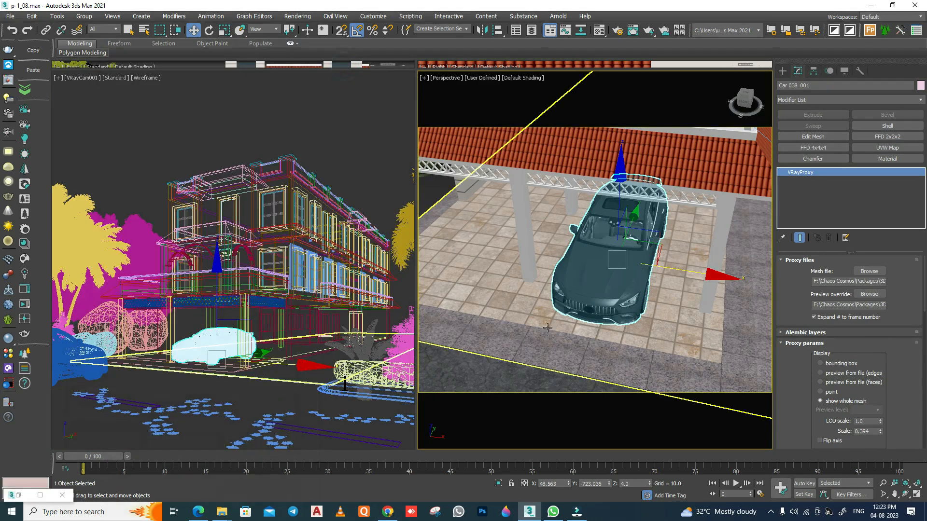
Step: Display both viewports shaded and move the grey car further into the porch bay, centring it between the columns
{"action": "key", "text": "F3"}
{"action": "left_click", "coordinate": [291, 108]}
{"action": "key", "text": "F3"}
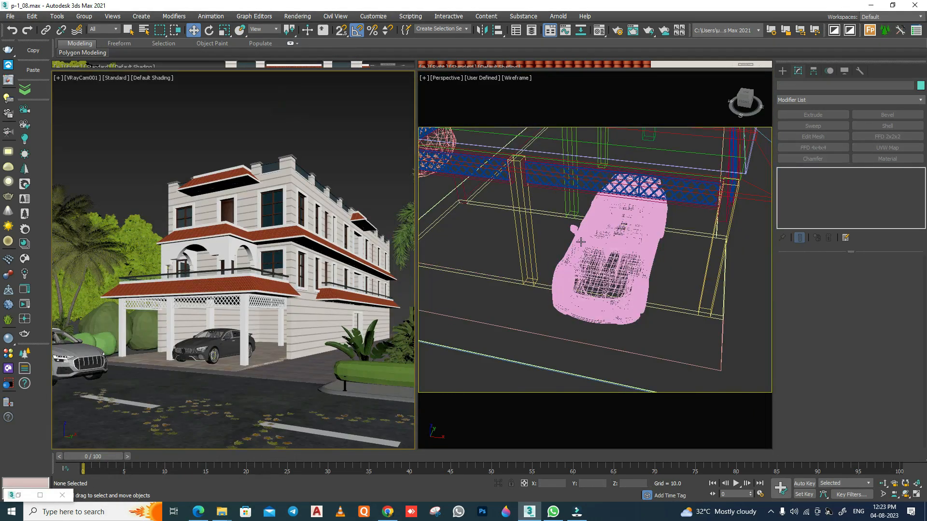
{"action": "left_click", "coordinate": [623, 246]}
{"action": "mouse_move", "coordinate": [623, 246]}
{"action": "middle_mouse_down", "text": "alt"}
{"action": "mouse_move", "coordinate": [659, 288]}
{"action": "mouse_move", "coordinate": [636, 292]}
{"action": "mouse_move", "coordinate": [611, 229]}
{"action": "middle_mouse_up", "text": "alt"}
{"action": "scroll", "coordinate": [660, 289], "scroll_direction": "up", "scroll_amount": 2}
{"action": "key", "text": "F3"}
{"action": "left_click_drag", "start_coordinate": [617, 227], "coordinate": [672, 217]}
{"action": "middle_click_drag", "start_coordinate": [671, 217], "coordinate": [647, 237], "text": "alt"}
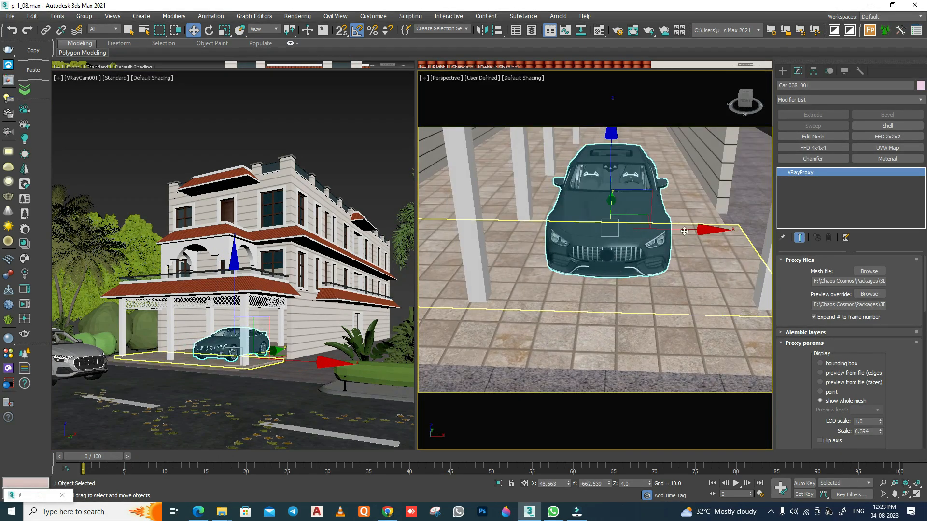
{"action": "left_click_drag", "start_coordinate": [647, 237], "coordinate": [664, 237]}
{"action": "middle_click_drag", "start_coordinate": [664, 237], "coordinate": [575, 270], "text": "alt"}
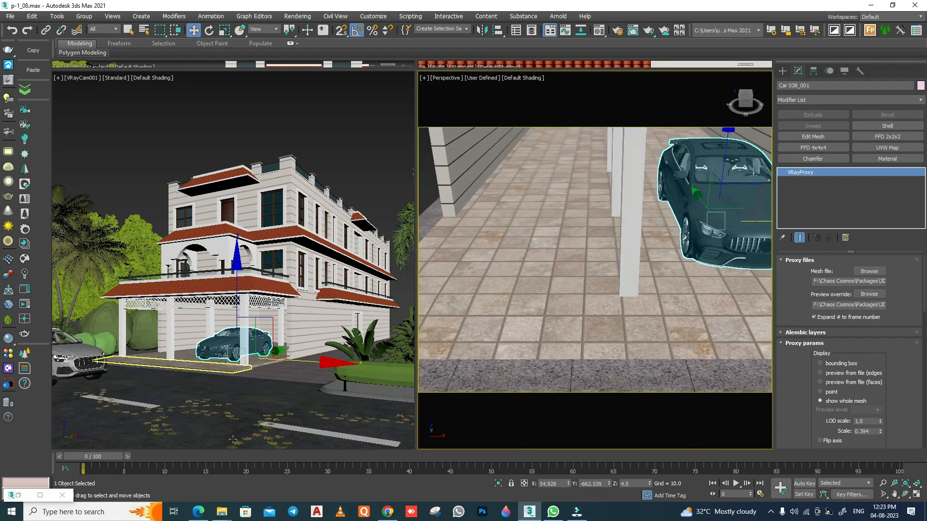
Step: Place the red Car 033 from the Chaos Cosmos vehicles in the free porch bay beside the grey car
{"action": "left_click", "coordinate": [41, 495]}
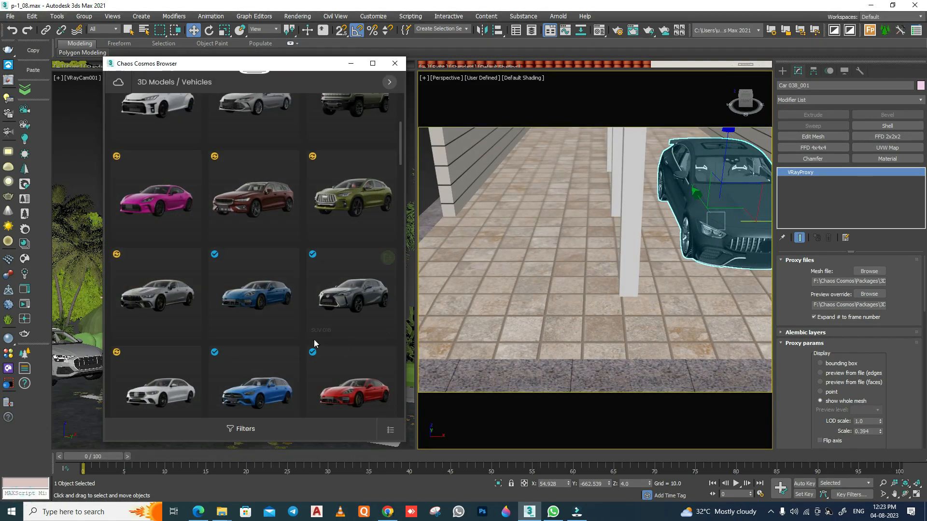
{"action": "scroll", "coordinate": [309, 341], "scroll_direction": "down", "scroll_amount": 2}
{"action": "left_click_drag", "start_coordinate": [354, 292], "coordinate": [544, 234]}
{"action": "left_click", "coordinate": [350, 63]}
{"action": "mouse_move", "coordinate": [628, 303]}
{"action": "middle_mouse_down", "text": "alt"}
{"action": "mouse_move", "coordinate": [695, 302]}
{"action": "mouse_move", "coordinate": [625, 303]}
{"action": "middle_mouse_up", "text": "alt"}
{"action": "right_click", "coordinate": [577, 227]}
{"action": "left_click", "coordinate": [593, 233]}
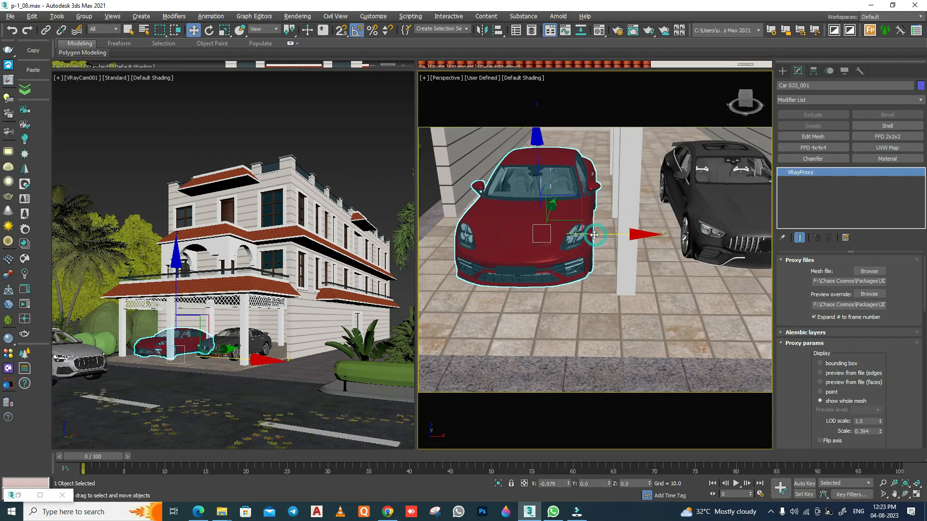
Step: Turn the red car around so its front faces the building, and shift it slightly away from the middle column
{"action": "scroll", "coordinate": [594, 235], "scroll_direction": "down", "scroll_amount": 5}
{"action": "middle_click_drag", "start_coordinate": [594, 235], "coordinate": [572, 293], "text": "alt"}
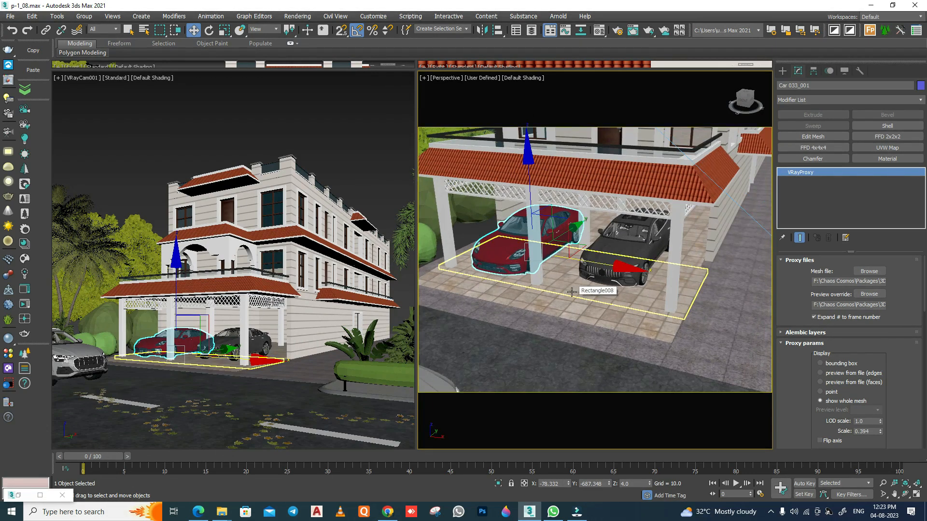
{"action": "key", "text": "e"}
{"action": "left_click_drag", "start_coordinate": [491, 292], "coordinate": [540, 249]}
{"action": "right_click", "coordinate": [563, 228]}
{"action": "left_click", "coordinate": [582, 240]}
{"action": "middle_click_drag", "start_coordinate": [550, 254], "coordinate": [569, 262], "text": "alt"}
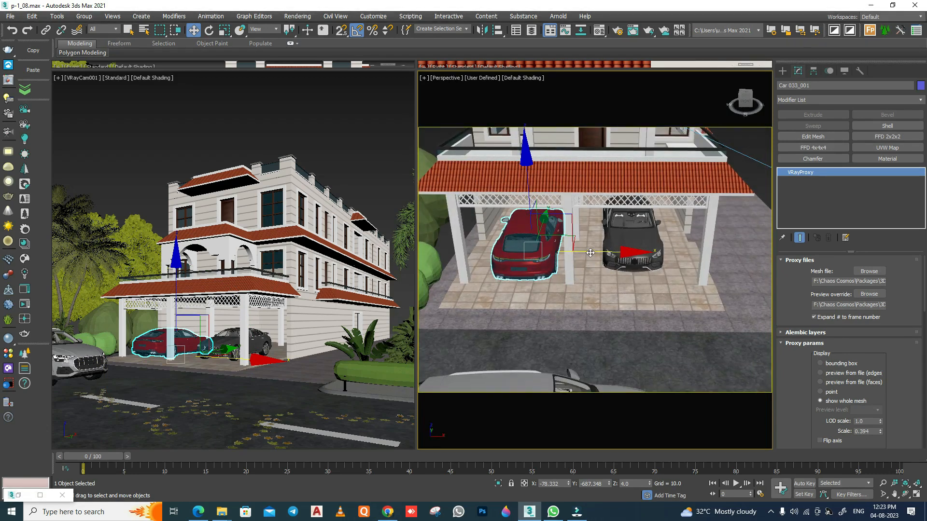
{"action": "left_click_drag", "start_coordinate": [590, 253], "coordinate": [583, 250]}
Step: Rotate the grey porch car to face the building like the red one, and clear the selection
{"action": "left_click", "coordinate": [637, 243]}
{"action": "middle_click_drag", "start_coordinate": [637, 243], "coordinate": [583, 245]}
{"action": "key", "text": "e"}
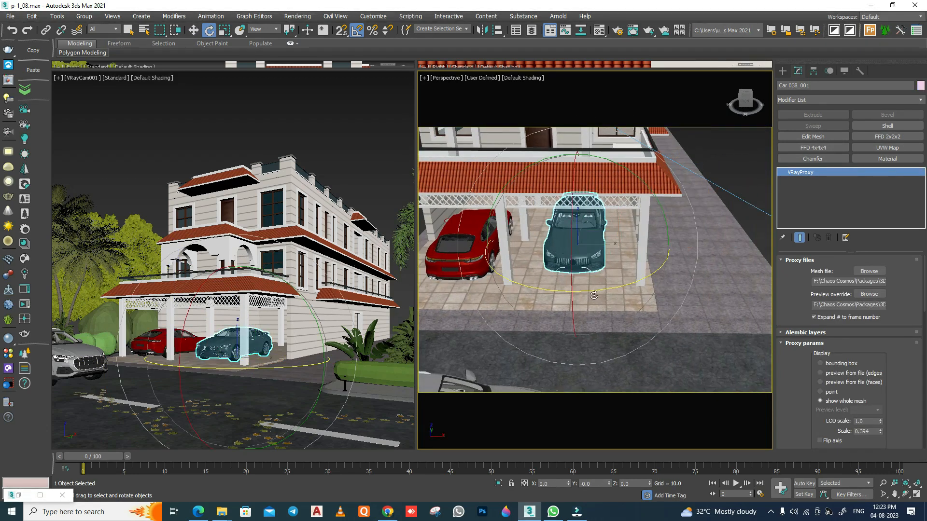
{"action": "left_click_drag", "start_coordinate": [592, 291], "coordinate": [616, 234]}
{"action": "right_click", "coordinate": [610, 231]}
{"action": "left_click", "coordinate": [629, 243]}
{"action": "middle_click_drag", "start_coordinate": [606, 281], "coordinate": [587, 296], "text": "alt"}
{"action": "scroll", "coordinate": [598, 289], "scroll_direction": "down", "scroll_amount": 4}
{"action": "left_click", "coordinate": [701, 146]}
{"action": "middle_click_drag", "start_coordinate": [701, 146], "coordinate": [570, 256], "text": "alt"}
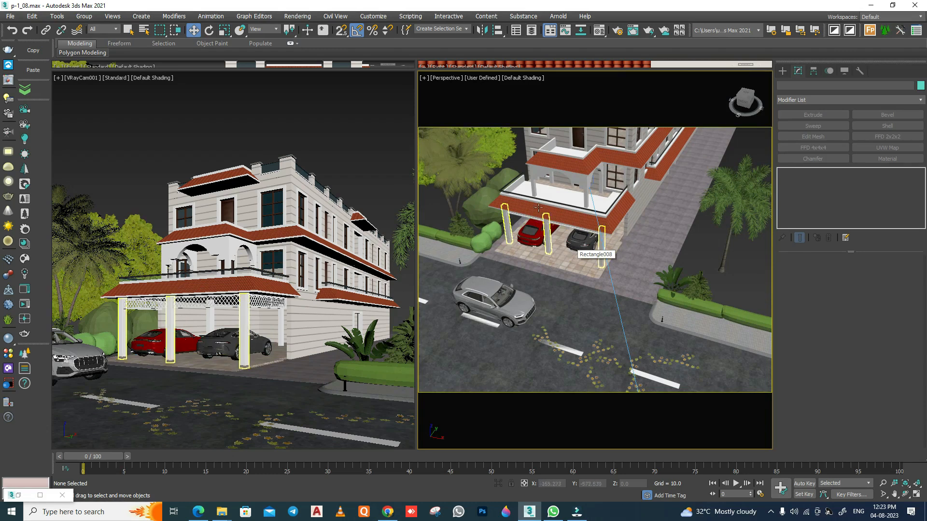
Step: Place the standing woman model 00275 from the Chaos Cosmos people on the balcony above the porch
{"action": "middle_click_drag", "start_coordinate": [577, 251], "coordinate": [588, 259], "text": "alt"}
{"action": "scroll", "coordinate": [588, 259], "scroll_direction": "up", "scroll_amount": 5}
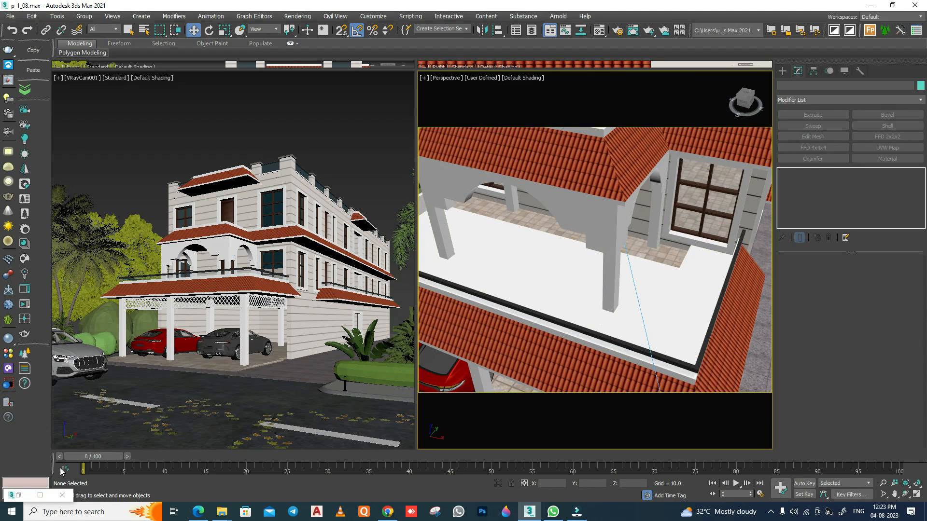
{"action": "left_click", "coordinate": [20, 495]}
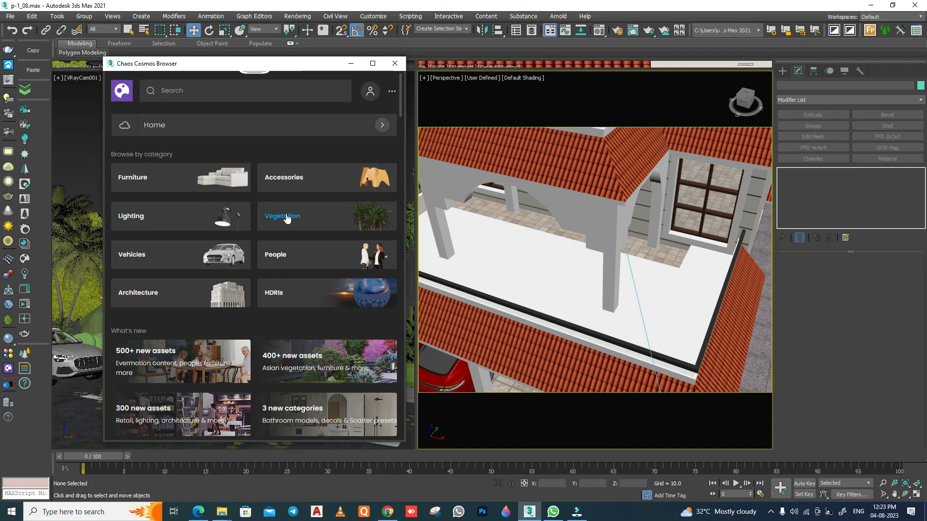
{"action": "left_click", "coordinate": [278, 256]}
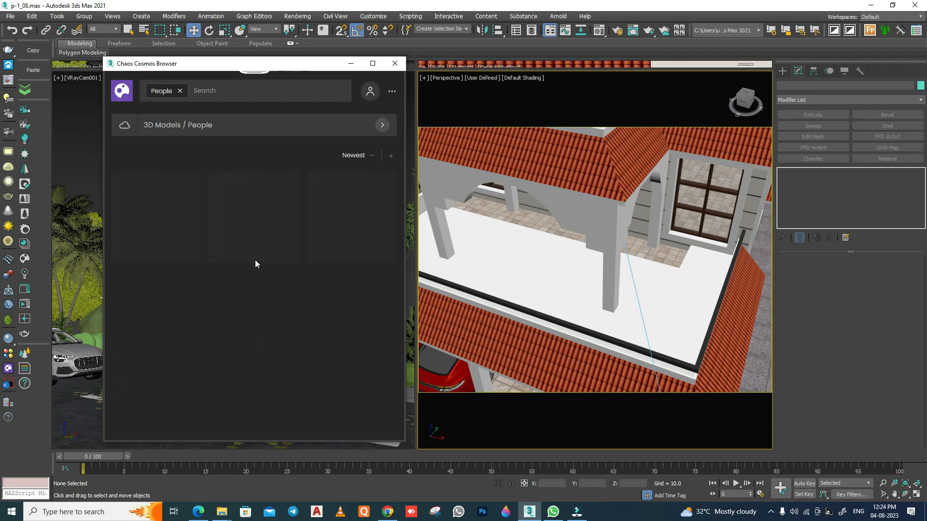
{"action": "scroll", "coordinate": [296, 219], "scroll_direction": "down", "scroll_amount": 6}
{"action": "scroll", "coordinate": [290, 249], "scroll_direction": "down", "scroll_amount": 10}
{"action": "scroll", "coordinate": [300, 249], "scroll_direction": "down", "scroll_amount": 10}
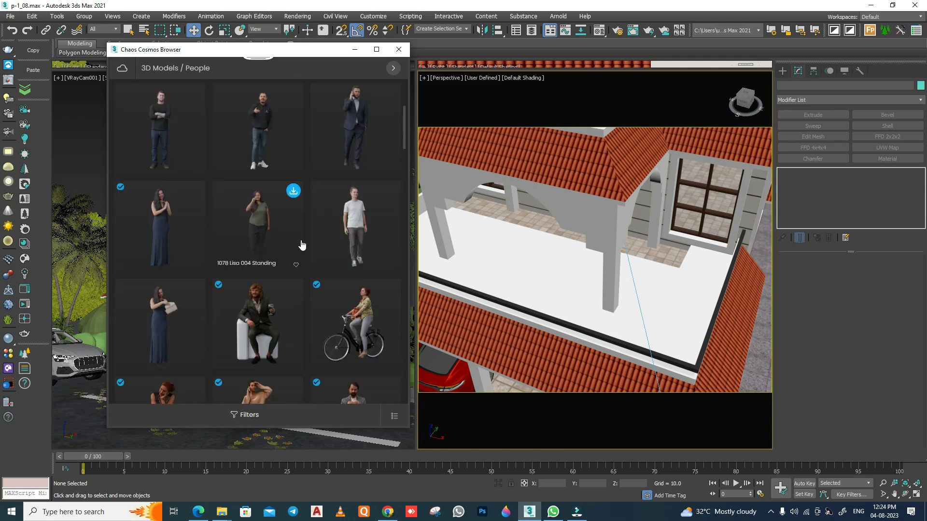
{"action": "scroll", "coordinate": [302, 245], "scroll_direction": "down", "scroll_amount": 3}
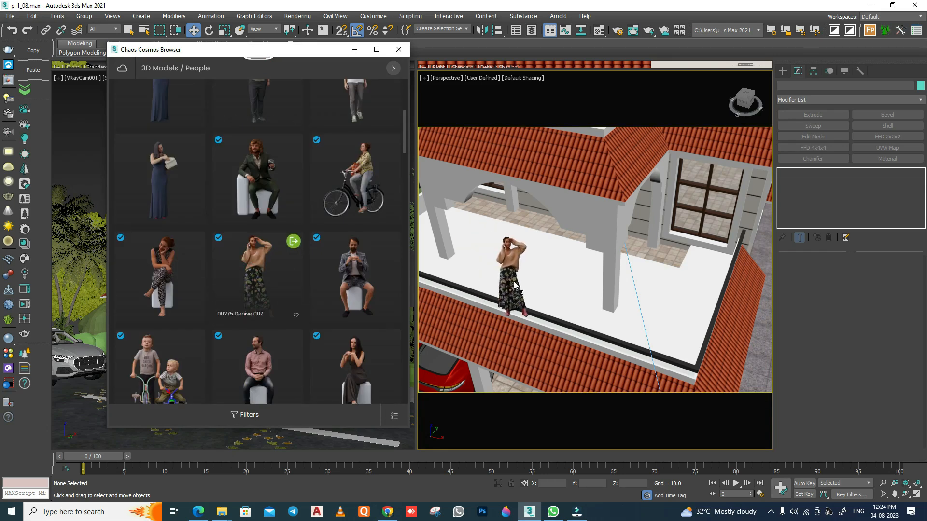
{"action": "left_click_drag", "start_coordinate": [515, 285], "coordinate": [515, 285]}
{"action": "middle_click_drag", "start_coordinate": [516, 285], "coordinate": [555, 259], "text": "alt"}
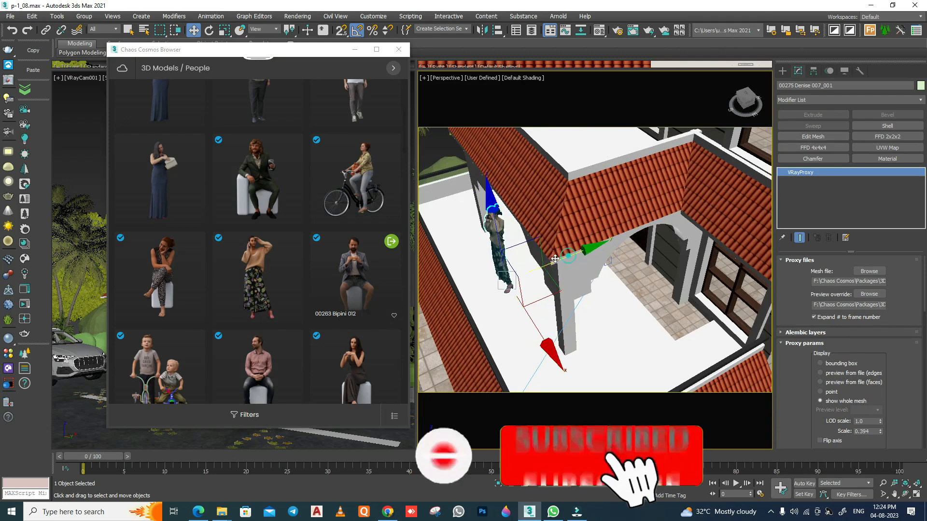
Step: Adjust the woman's position on the balcony so she shows behind the railing in the VRayCam001 view, and clear the selection
{"action": "left_click_drag", "start_coordinate": [232, 50], "coordinate": [236, 344]}
{"action": "left_click", "coordinate": [311, 146]}
{"action": "left_click", "coordinate": [471, 259]}
{"action": "middle_click_drag", "start_coordinate": [471, 260], "coordinate": [522, 271], "text": "alt"}
{"action": "scroll", "coordinate": [498, 247], "scroll_direction": "up", "scroll_amount": 5}
{"action": "left_click_drag", "start_coordinate": [499, 247], "coordinate": [500, 269]}
{"action": "middle_click_drag", "start_coordinate": [499, 270], "coordinate": [407, 147], "text": "alt"}
{"action": "key", "text": "ctrl+d"}
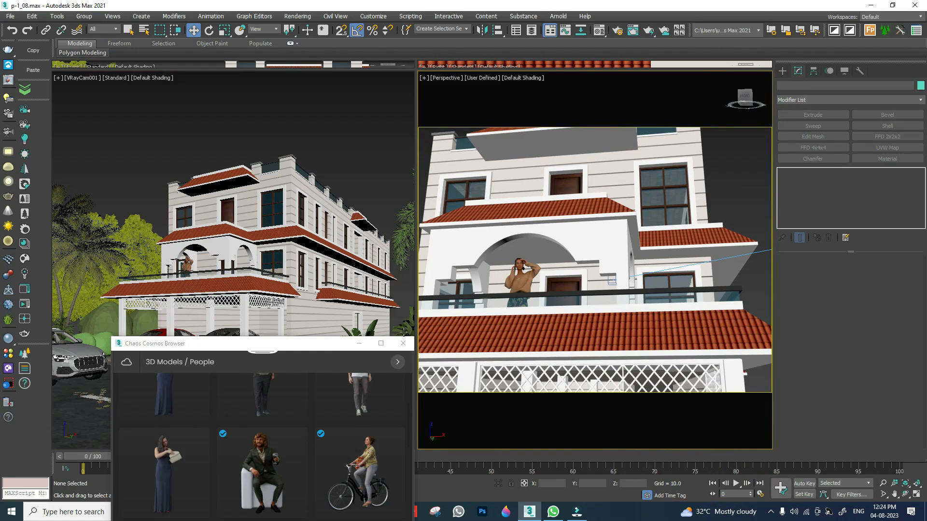
Step: Adjust the woman's height against the balcony floor in front view, clear the selection, and return to perspective
{"action": "key", "text": "f"}
{"action": "left_click", "coordinate": [566, 288]}
{"action": "scroll", "coordinate": [566, 289], "scroll_direction": "up", "scroll_amount": 4}
{"action": "left_click_drag", "start_coordinate": [566, 289], "coordinate": [563, 348]}
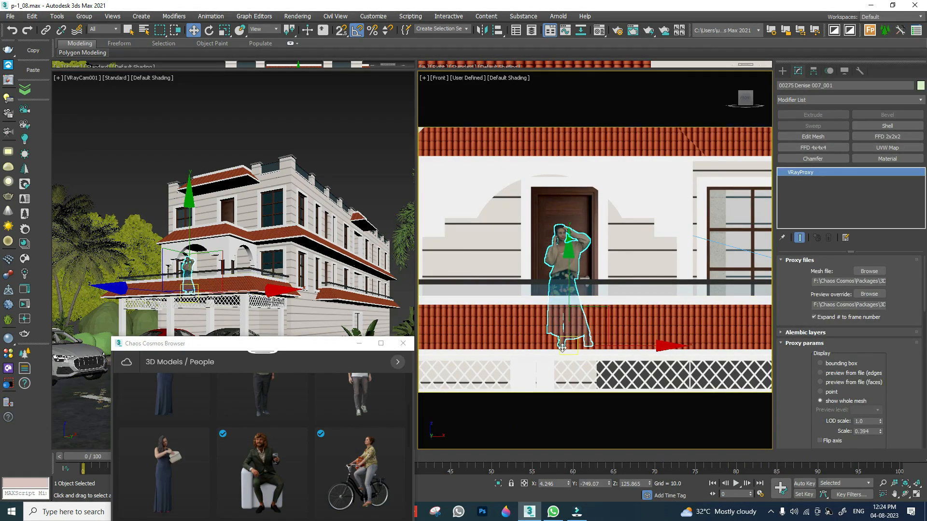
{"action": "scroll", "coordinate": [562, 348], "scroll_direction": "down", "scroll_amount": 5}
{"action": "key", "text": "ctrl+d"}
{"action": "key", "text": "p"}
Step: Look through the Chaos Cosmos people models for another figure to stand near the porch
{"action": "scroll", "coordinate": [580, 305], "scroll_direction": "down", "scroll_amount": 6}
{"action": "middle_click_drag", "start_coordinate": [580, 306], "coordinate": [555, 271], "text": "alt"}
{"action": "scroll", "coordinate": [554, 264], "scroll_direction": "up", "scroll_amount": 5}
{"action": "scroll", "coordinate": [554, 264], "scroll_direction": "down", "scroll_amount": 4}
{"action": "left_click_drag", "start_coordinate": [299, 346], "coordinate": [286, 110]}
{"action": "scroll", "coordinate": [290, 284], "scroll_direction": "down", "scroll_amount": 5}
{"action": "scroll", "coordinate": [290, 290], "scroll_direction": "down", "scroll_amount": 2}
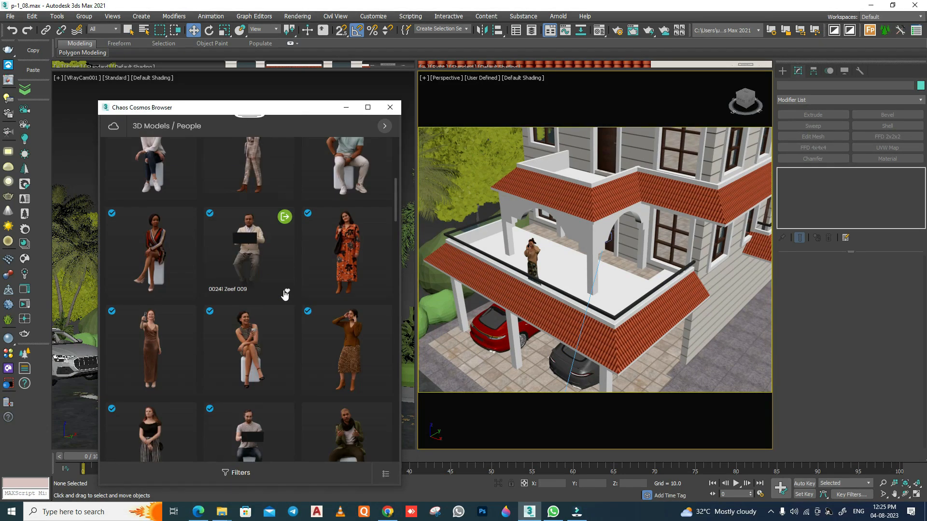
{"action": "scroll", "coordinate": [244, 319], "scroll_direction": "down", "scroll_amount": 5}
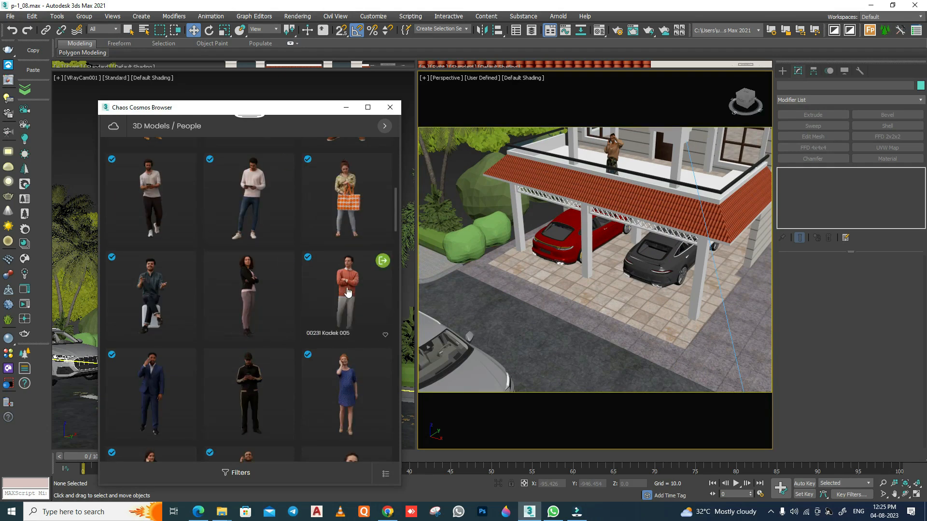
{"action": "scroll", "coordinate": [348, 292], "scroll_direction": "down", "scroll_amount": 3}
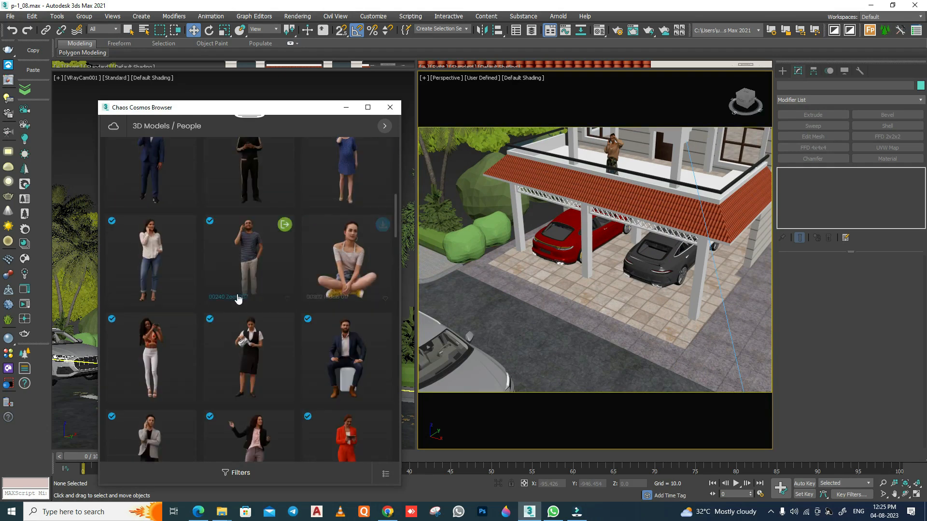
{"action": "scroll", "coordinate": [238, 300], "scroll_direction": "down", "scroll_amount": 6}
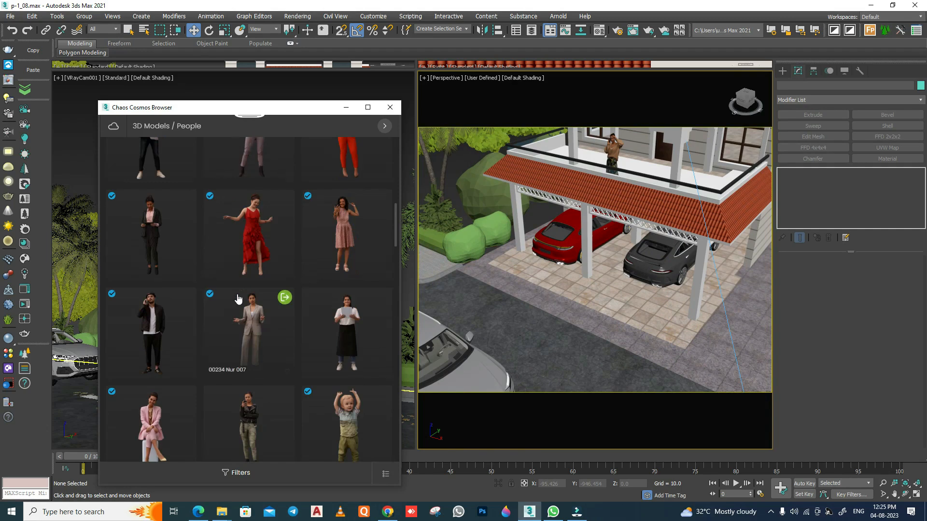
Step: Place the walking man model 1233 from the Walking people category on the paving in front of the porch
{"action": "left_click", "coordinate": [385, 127]}
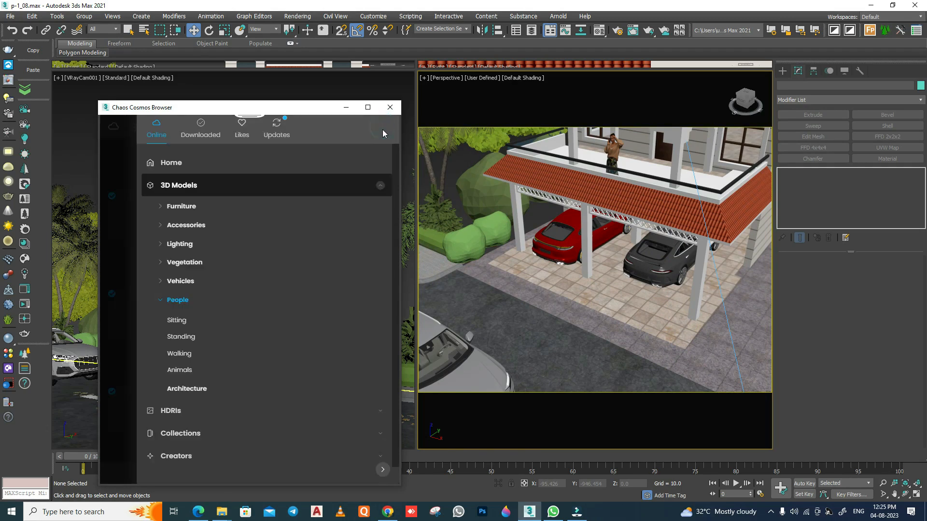
{"action": "left_click", "coordinate": [179, 354]}
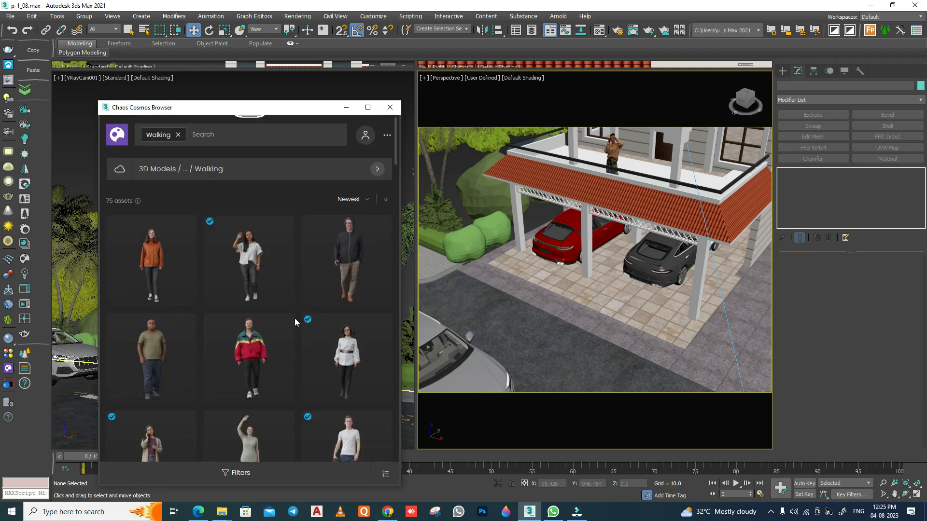
{"action": "scroll", "coordinate": [295, 320], "scroll_direction": "down", "scroll_amount": 2}
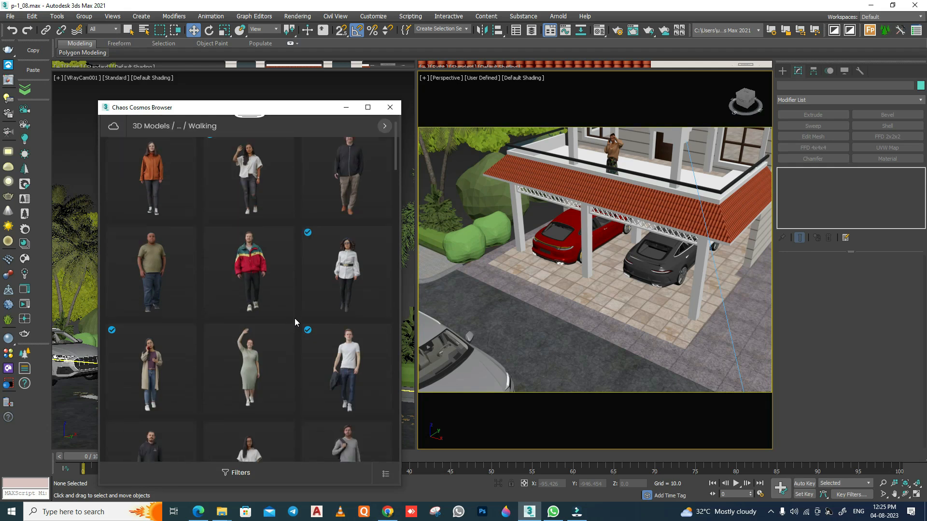
{"action": "scroll", "coordinate": [296, 320], "scroll_direction": "down", "scroll_amount": 2}
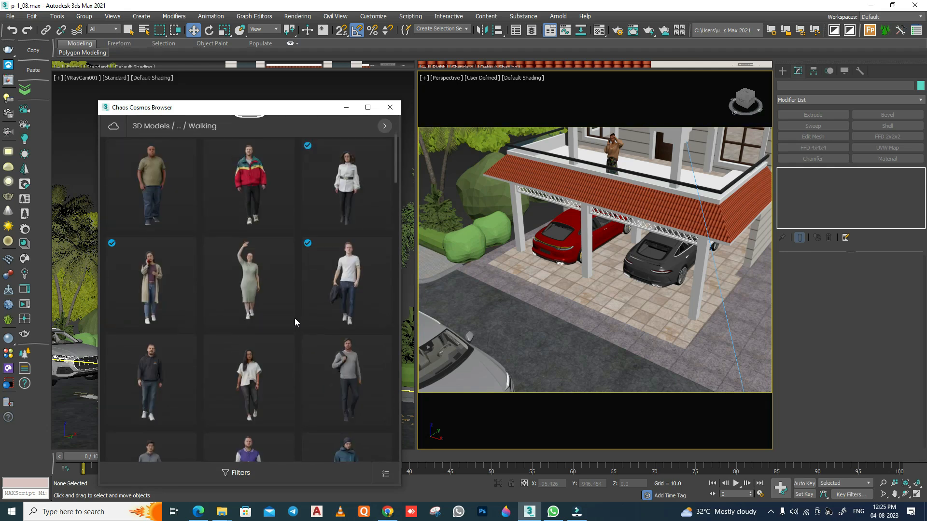
{"action": "mouse_move", "coordinate": [353, 271]}
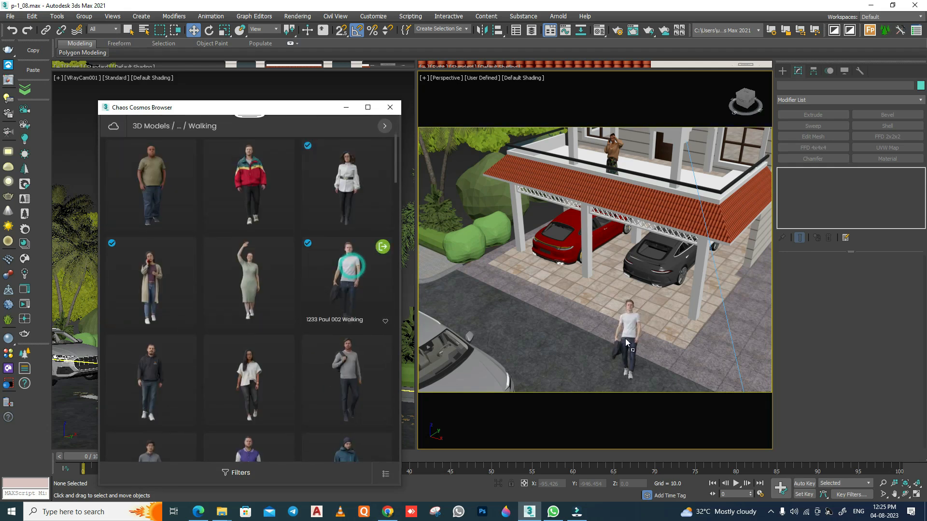
{"action": "left_click_drag", "start_coordinate": [624, 338], "coordinate": [625, 345]}
{"action": "left_click", "coordinate": [354, 112]}
Step: Move the walking man along the road edge to the end porch column nearest the planter, and clear the selection
{"action": "middle_click_drag", "start_coordinate": [623, 328], "coordinate": [502, 295]}
{"action": "key", "text": "w"}
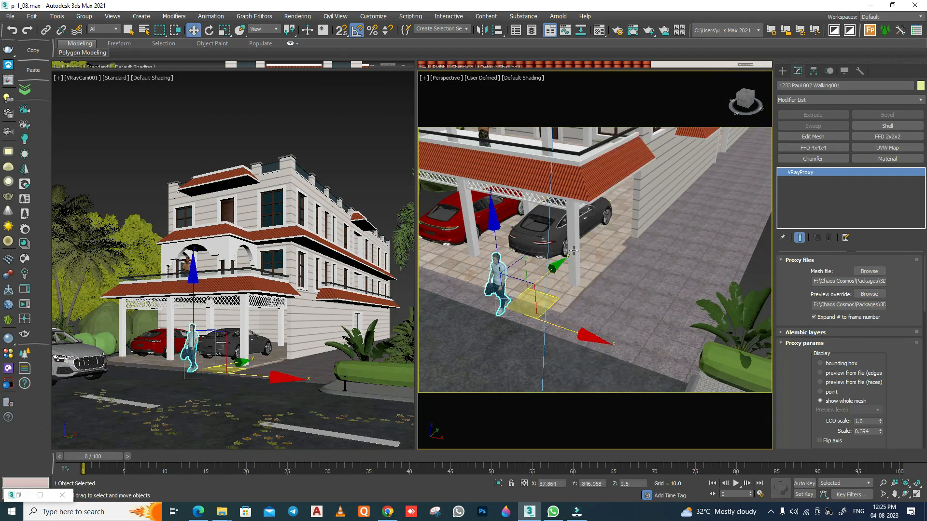
{"action": "middle_click_drag", "start_coordinate": [574, 250], "coordinate": [594, 251], "text": "alt"}
{"action": "left_click_drag", "start_coordinate": [559, 318], "coordinate": [670, 382]}
{"action": "scroll", "coordinate": [621, 336], "scroll_direction": "up", "scroll_amount": 6}
{"action": "scroll", "coordinate": [647, 290], "scroll_direction": "down", "scroll_amount": 2}
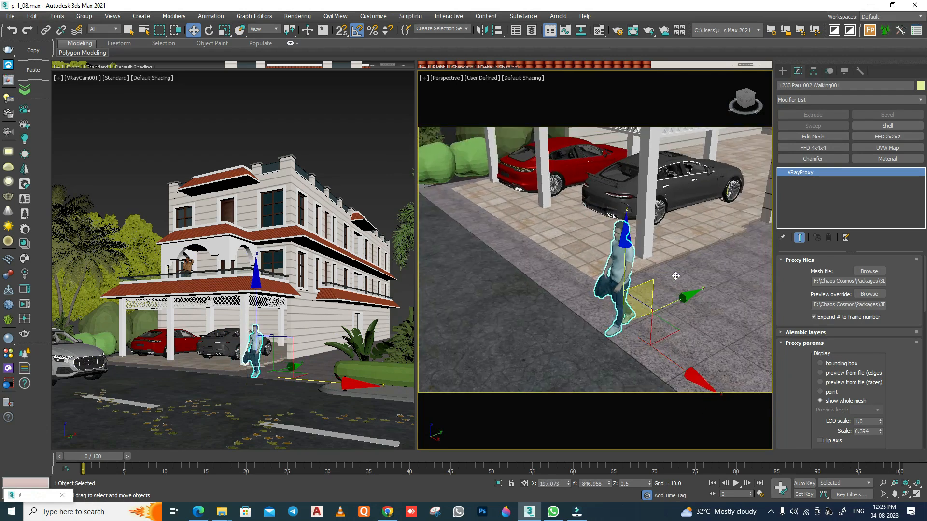
{"action": "left_click", "coordinate": [698, 281]}
{"action": "scroll", "coordinate": [627, 267], "scroll_direction": "down", "scroll_amount": 5}
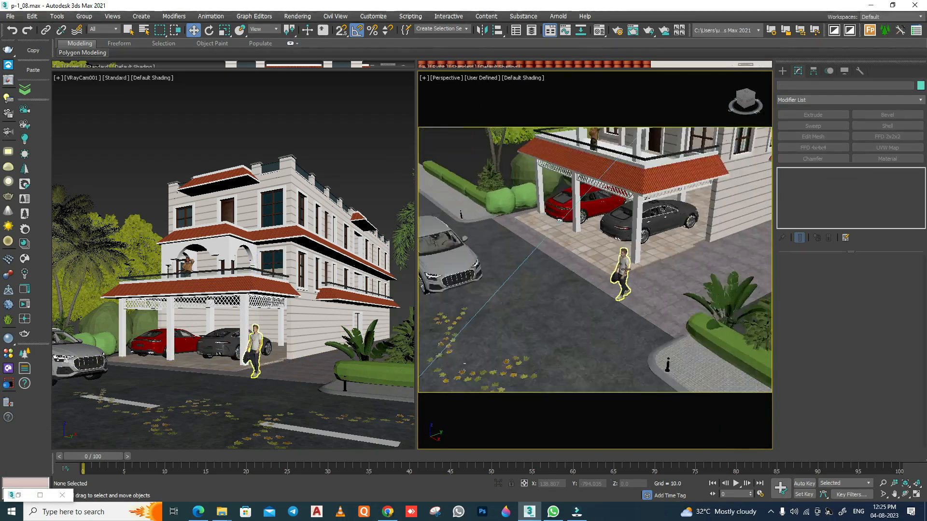
Step: Browse the Chaos Cosmos vegetation models in the Indoor plants category for pots to put on the front balcony
{"action": "middle_click_drag", "start_coordinate": [645, 189], "coordinate": [633, 290]}
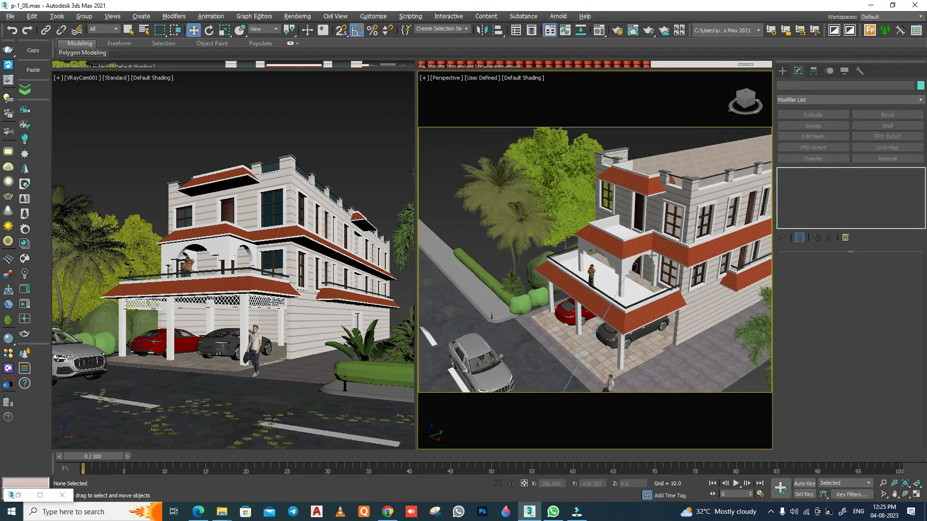
{"action": "scroll", "coordinate": [632, 296], "scroll_direction": "up", "scroll_amount": 3}
{"action": "scroll", "coordinate": [633, 296], "scroll_direction": "up", "scroll_amount": 5}
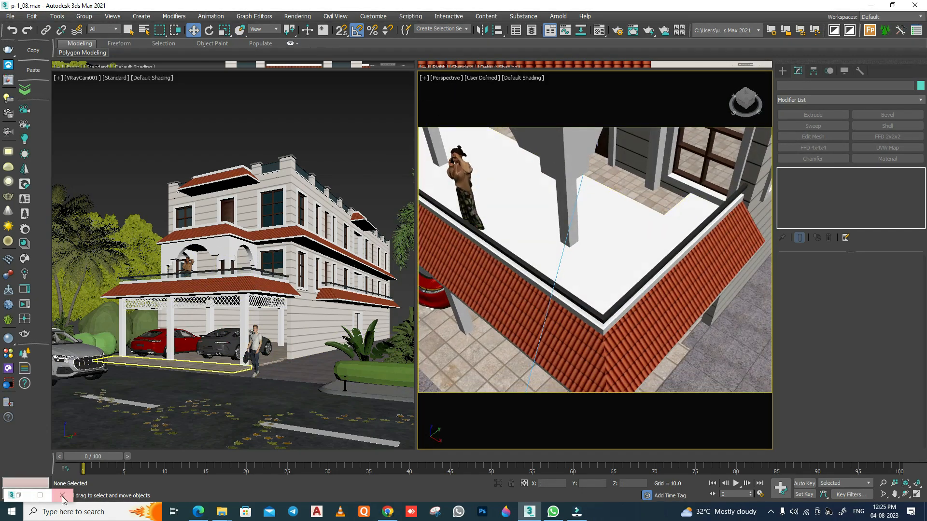
{"action": "left_click", "coordinate": [18, 496]}
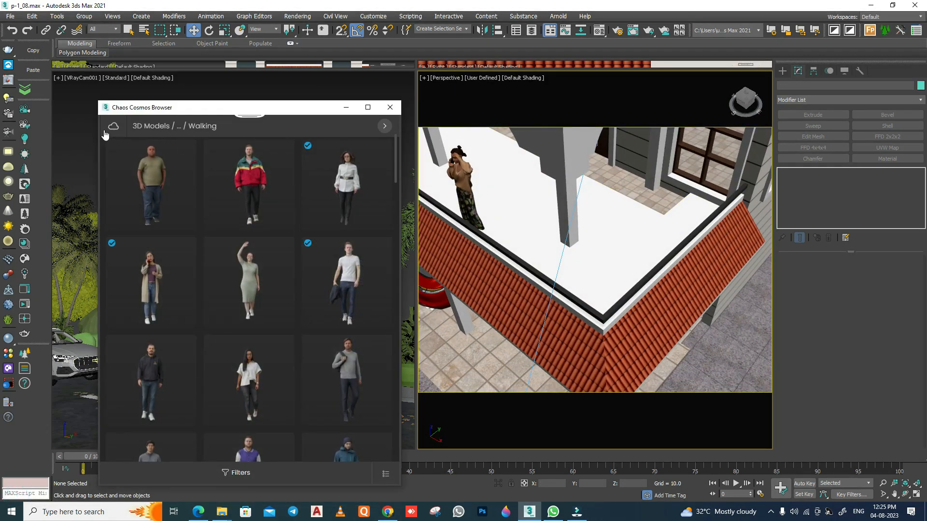
{"action": "left_click", "coordinate": [112, 127]}
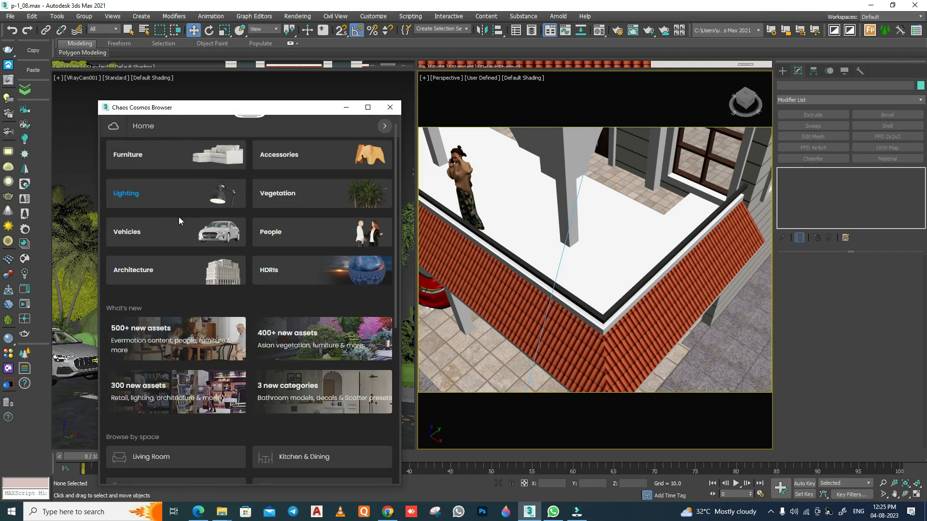
{"action": "left_click", "coordinate": [276, 198]}
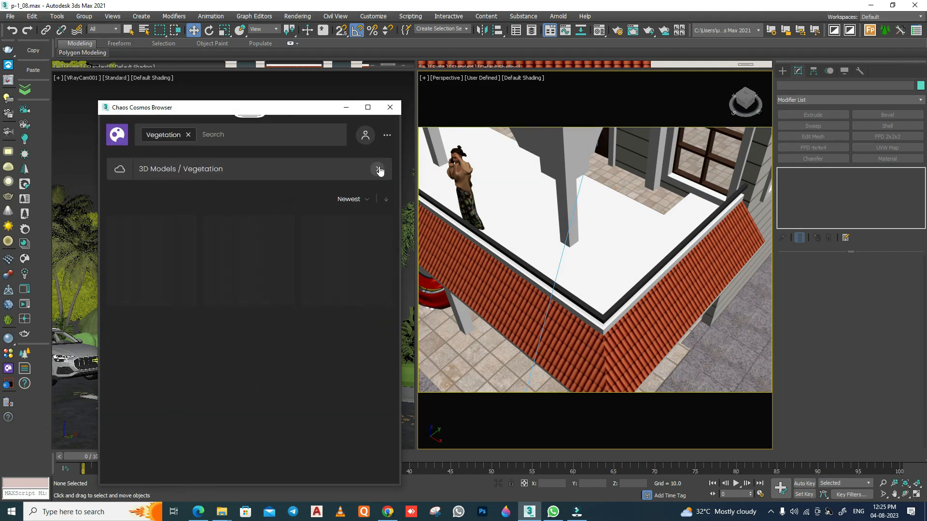
{"action": "left_click", "coordinate": [379, 170]}
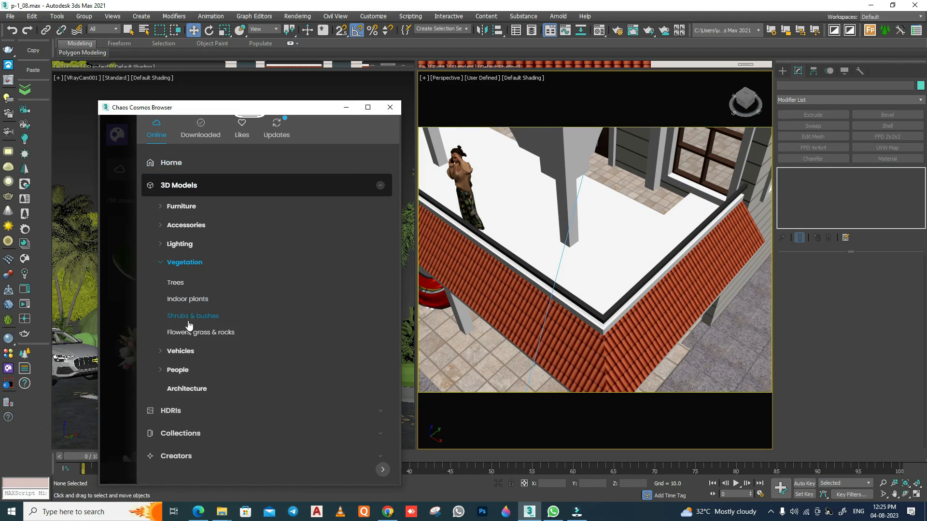
{"action": "left_click", "coordinate": [192, 301]}
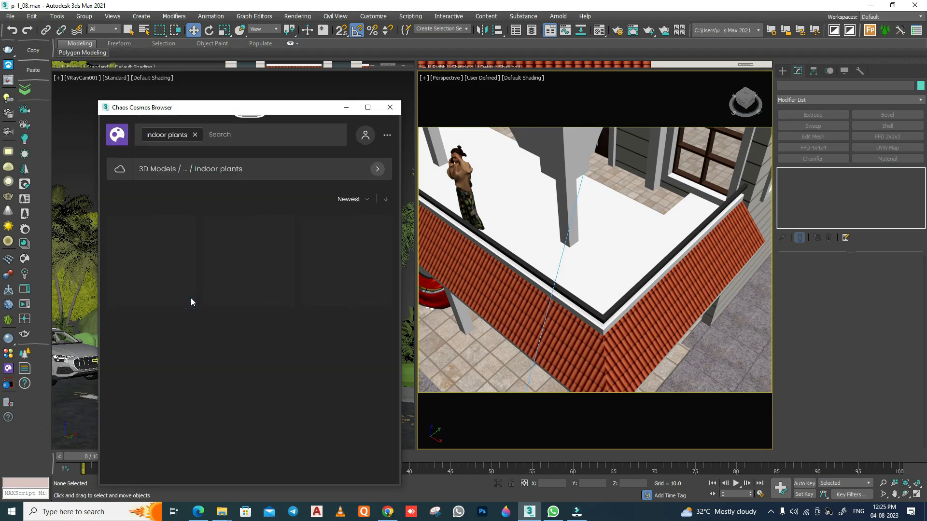
{"action": "scroll", "coordinate": [297, 344], "scroll_direction": "down", "scroll_amount": 3}
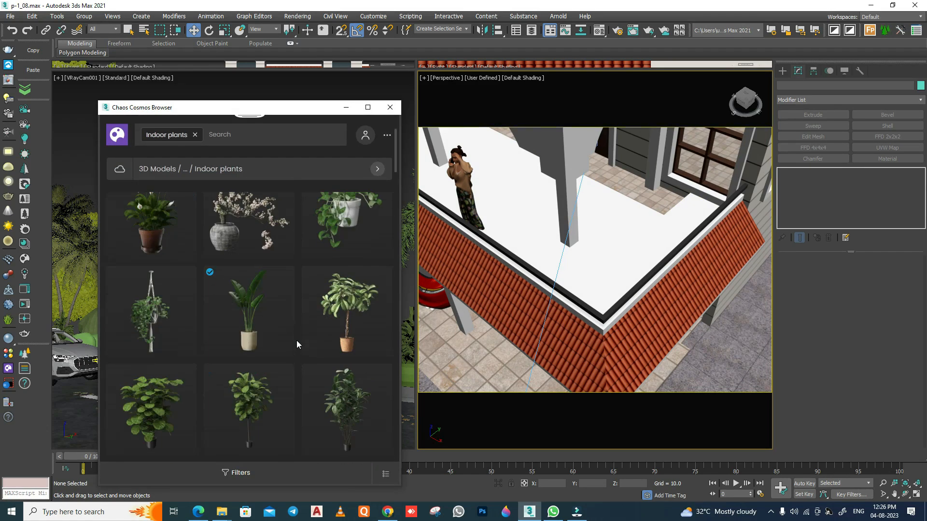
Step: Place the Plant 260 020 model on the front balcony floor at the outer corner above the porch
{"action": "left_click_drag", "start_coordinate": [305, 104], "coordinate": [278, 77]}
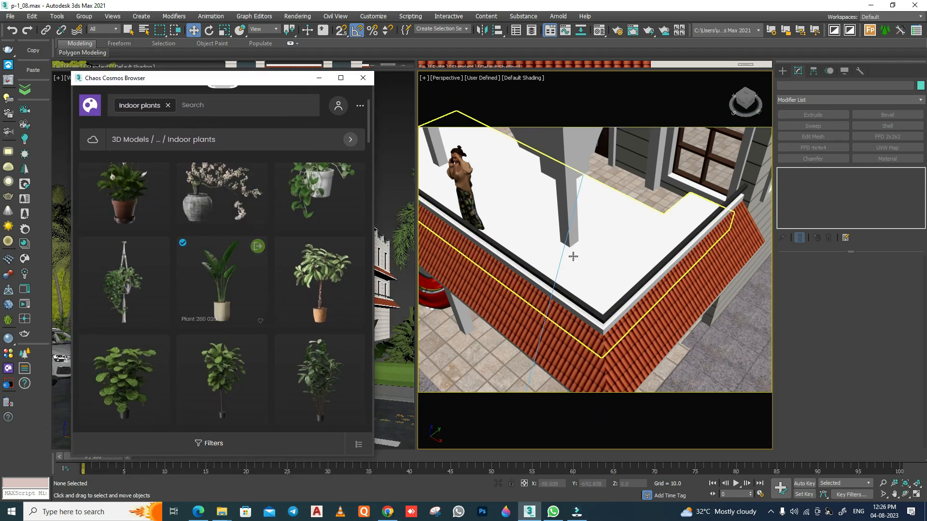
{"action": "scroll", "coordinate": [570, 273], "scroll_direction": "up", "scroll_amount": 2}
{"action": "scroll", "coordinate": [261, 272], "scroll_direction": "down", "scroll_amount": 2}
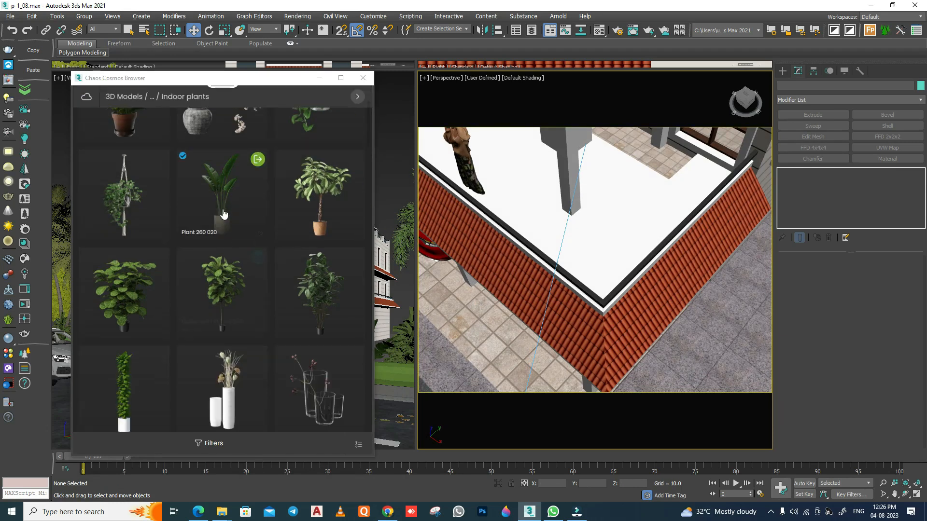
{"action": "left_click_drag", "start_coordinate": [232, 204], "coordinate": [593, 283]}
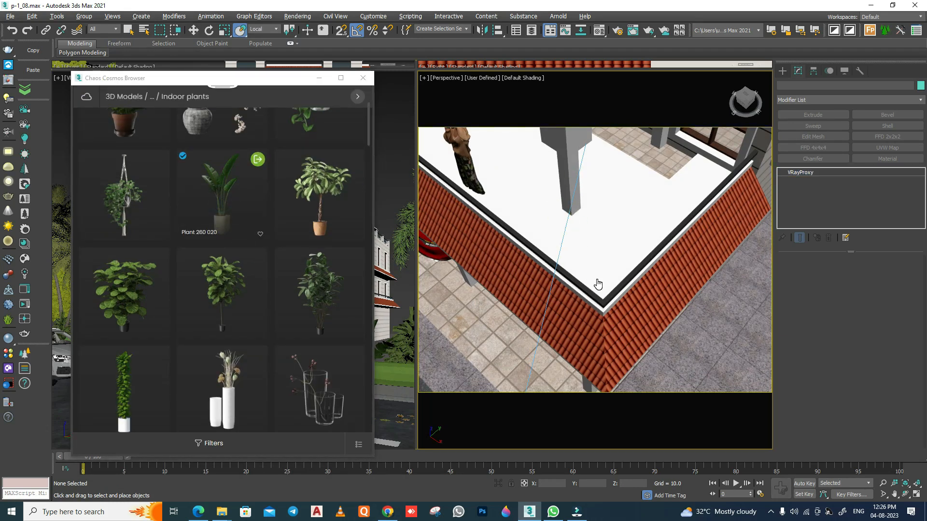
{"action": "middle_click_drag", "start_coordinate": [595, 279], "coordinate": [626, 261], "text": "alt"}
Step: Place the Potted Tree 60-30 model on the balcony and move it in from the railing beside the corner plant
{"action": "scroll", "coordinate": [268, 269], "scroll_direction": "down", "scroll_amount": 5}
{"action": "scroll", "coordinate": [268, 263], "scroll_direction": "down", "scroll_amount": 5}
{"action": "left_click_drag", "start_coordinate": [222, 311], "coordinate": [553, 263]}
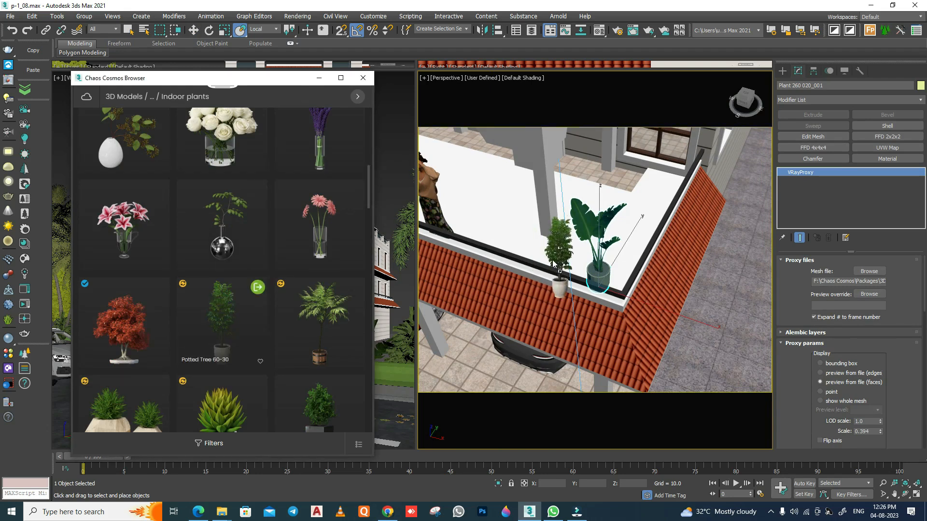
{"action": "middle_click_drag", "start_coordinate": [574, 175], "coordinate": [579, 213], "text": "alt"}
{"action": "right_click", "coordinate": [579, 213]}
{"action": "left_click", "coordinate": [593, 223]}
{"action": "left_click_drag", "start_coordinate": [586, 220], "coordinate": [577, 245]}
{"action": "middle_click_drag", "start_coordinate": [576, 247], "coordinate": [583, 293], "text": "alt"}
{"action": "left_click_drag", "start_coordinate": [248, 83], "coordinate": [299, 179]}
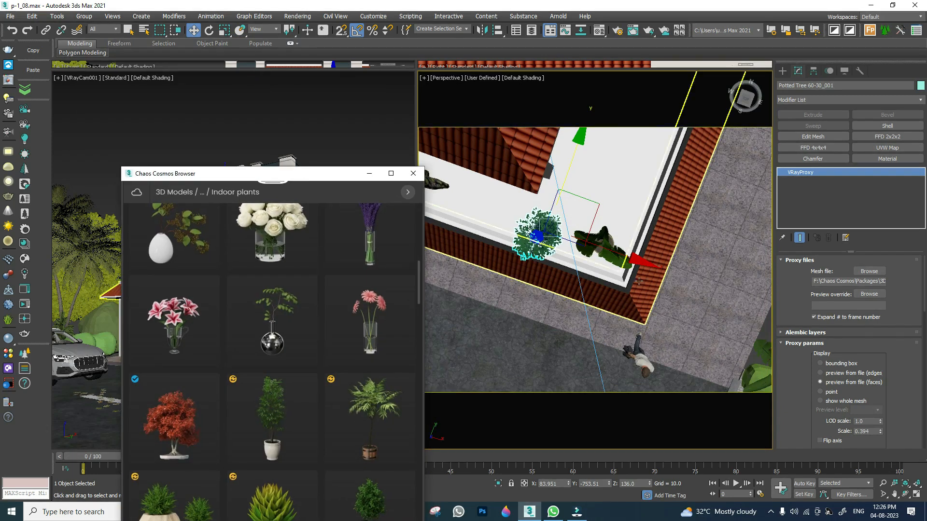
{"action": "left_click_drag", "start_coordinate": [606, 248], "coordinate": [630, 257]}
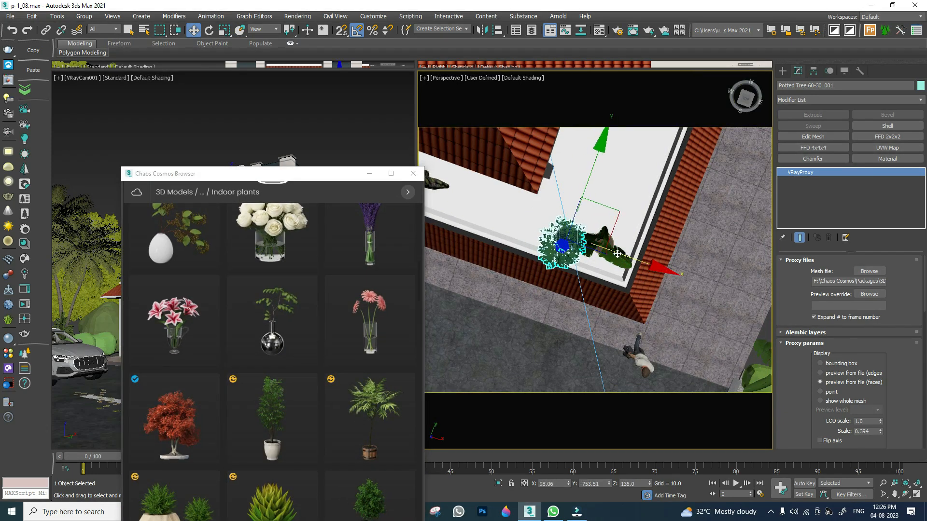
Step: In top view, move Plant 260 020 into the balcony corner against the railing and rotate it
{"action": "middle_click_drag", "start_coordinate": [569, 261], "coordinate": [576, 260]}
{"action": "key", "text": "t"}
{"action": "scroll", "coordinate": [690, 258], "scroll_direction": "down", "scroll_amount": 6}
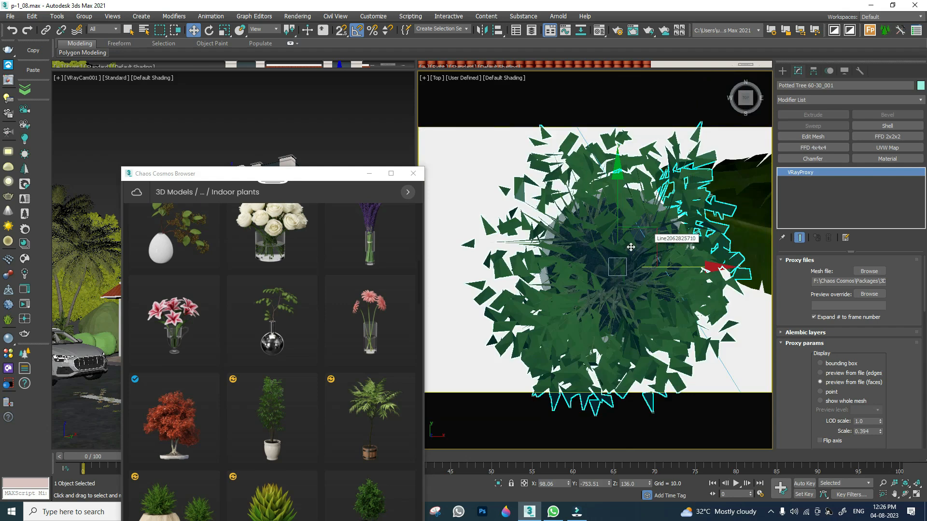
{"action": "middle_click_drag", "start_coordinate": [707, 267], "coordinate": [602, 278]}
{"action": "left_click", "coordinate": [617, 248]}
{"action": "key", "text": "F3"}
{"action": "left_click_drag", "start_coordinate": [623, 213], "coordinate": [654, 244]}
{"action": "key", "text": "F3"}
{"action": "key", "text": "e"}
{"action": "left_click_drag", "start_coordinate": [682, 206], "coordinate": [699, 224]}
{"action": "right_click", "coordinate": [687, 208]}
{"action": "left_click", "coordinate": [711, 222]}
Step: Move Potted Tree 60-30 closer to the corner plant, clear the selection, and return to perspective view
{"action": "left_click", "coordinate": [554, 233]}
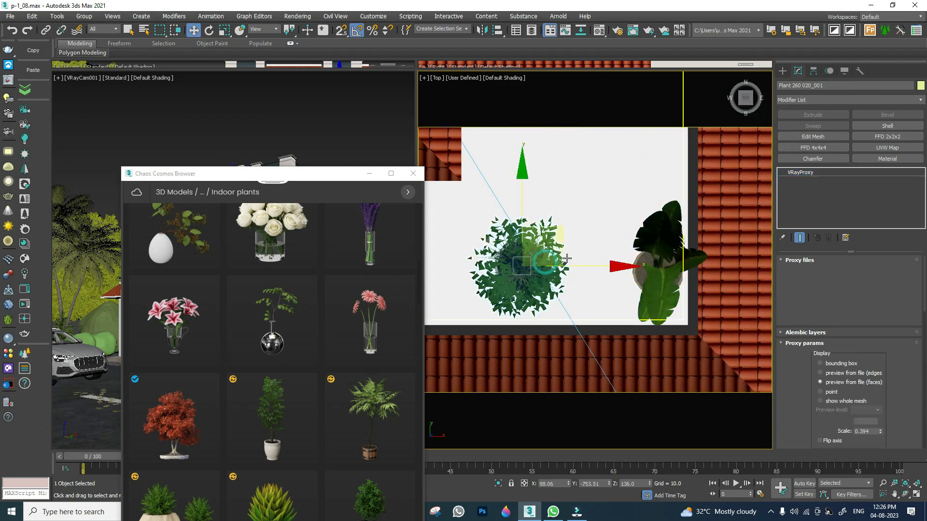
{"action": "left_click_drag", "start_coordinate": [557, 227], "coordinate": [611, 238]}
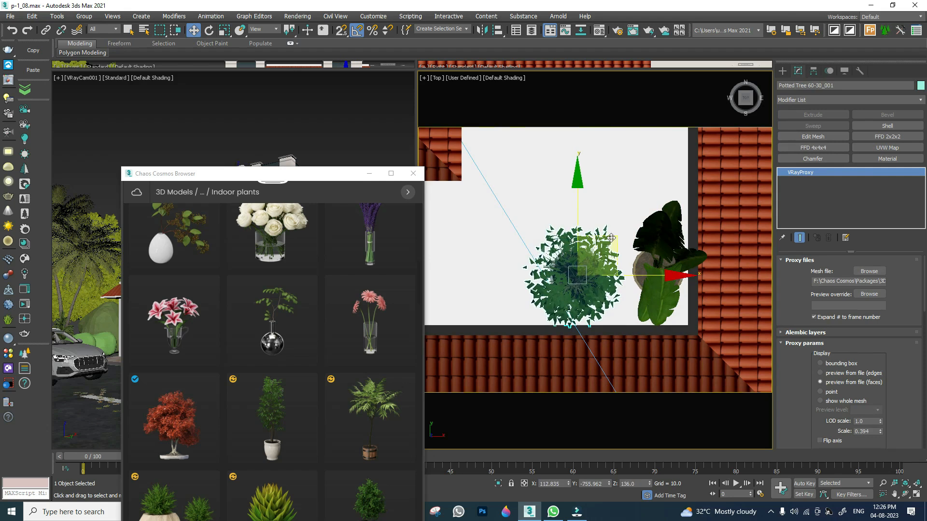
{"action": "left_click_drag", "start_coordinate": [351, 177], "coordinate": [347, 156]}
{"action": "left_click", "coordinate": [283, 135]}
{"action": "middle_click_drag", "start_coordinate": [520, 265], "coordinate": [519, 232]}
{"action": "scroll", "coordinate": [555, 244], "scroll_direction": "down", "scroll_amount": 5}
{"action": "key", "text": "p"}
{"action": "scroll", "coordinate": [538, 272], "scroll_direction": "down", "scroll_amount": 6}
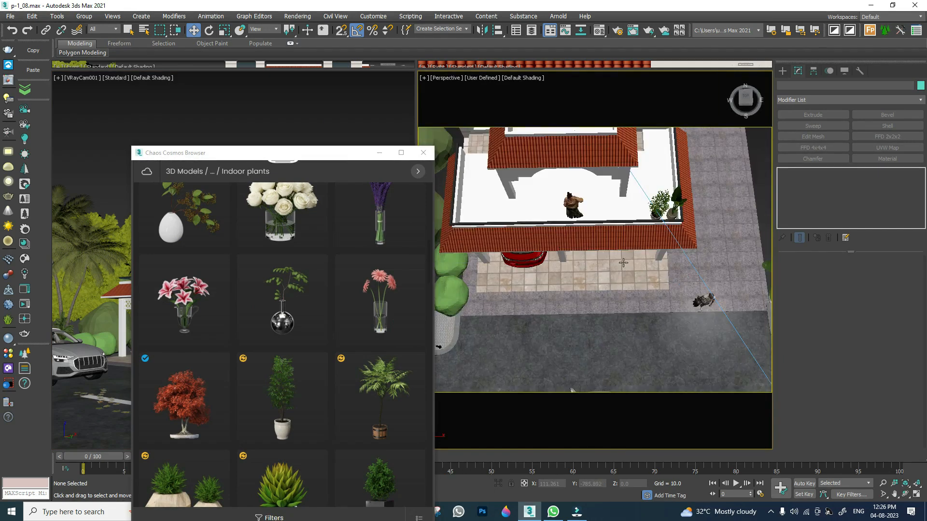
Step: Place the Potted Tree 19 model at the opposite front corner of the balcony and display its whole mesh
{"action": "scroll", "coordinate": [478, 223], "scroll_direction": "up", "scroll_amount": 5}
{"action": "middle_click_drag", "start_coordinate": [542, 267], "coordinate": [567, 285]}
{"action": "middle_click_drag", "start_coordinate": [493, 261], "coordinate": [549, 294]}
{"action": "scroll", "coordinate": [556, 246], "scroll_direction": "up", "scroll_amount": 3}
{"action": "left_click_drag", "start_coordinate": [368, 382], "coordinate": [525, 345]}
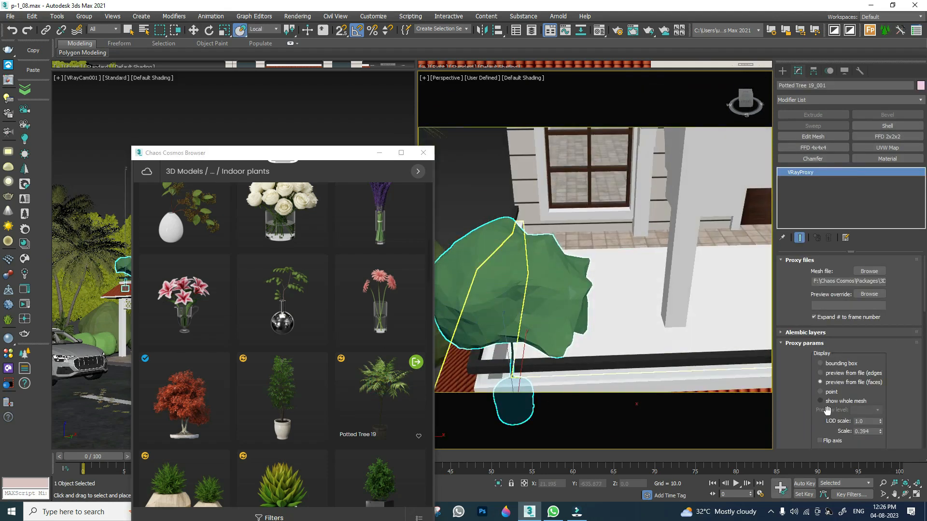
{"action": "middle_click_drag", "start_coordinate": [622, 160], "coordinate": [562, 264], "text": "alt"}
Step: Move Potted Tree 19 inside the railing at the balcony's front corner and clear the selection
{"action": "right_click", "coordinate": [578, 214]}
{"action": "left_click", "coordinate": [590, 225]}
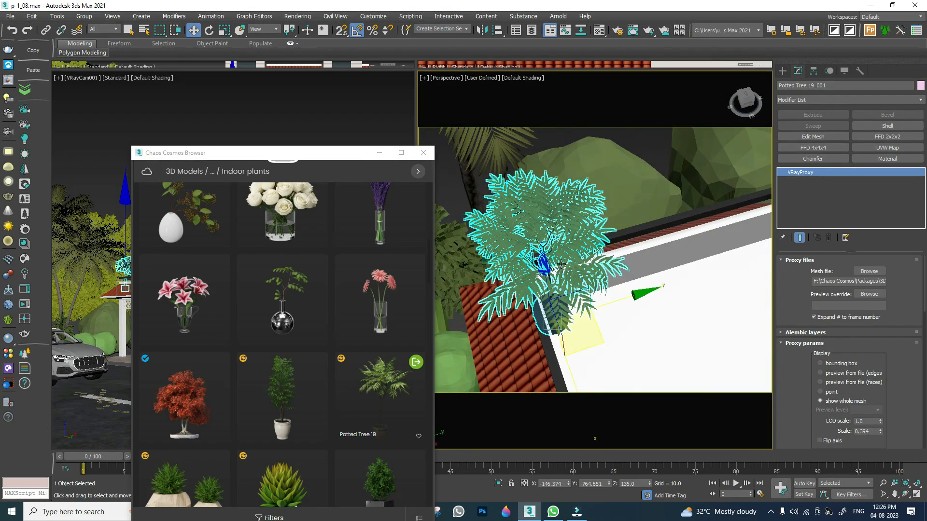
{"action": "middle_click_drag", "start_coordinate": [642, 291], "coordinate": [670, 355], "text": "alt"}
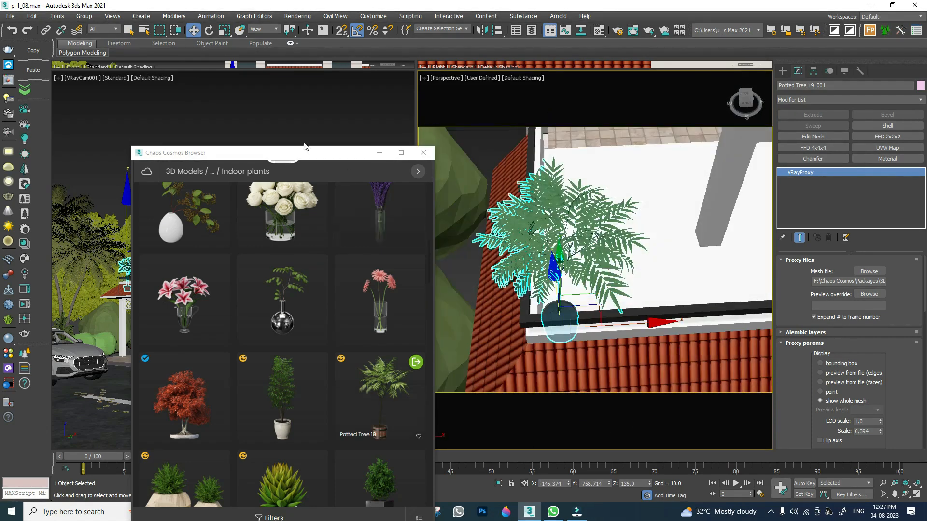
{"action": "left_click_drag", "start_coordinate": [309, 155], "coordinate": [301, 93]}
{"action": "left_click", "coordinate": [263, 84]}
Step: Place the purple-leaved Potted Plant 13 model on the balcony next to Potted Tree 19
{"action": "scroll", "coordinate": [369, 352], "scroll_direction": "down", "scroll_amount": 2}
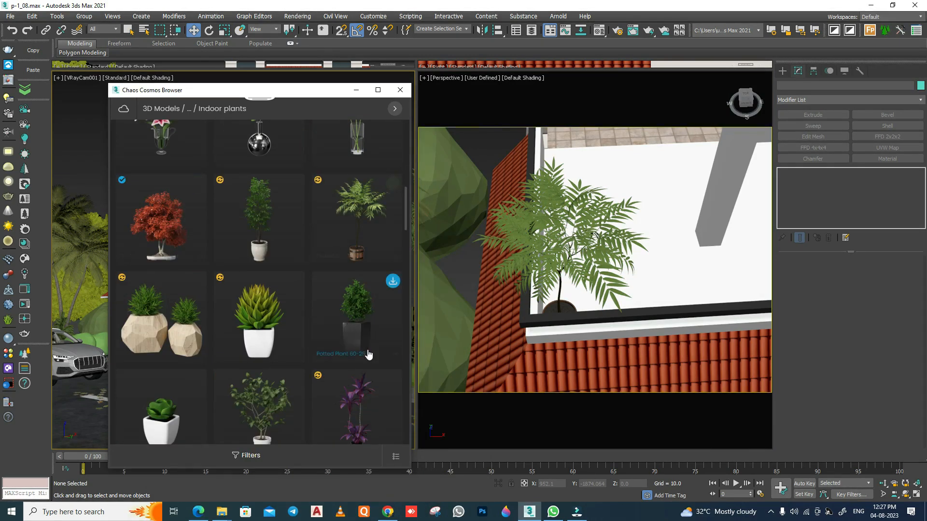
{"action": "scroll", "coordinate": [322, 366], "scroll_direction": "down", "scroll_amount": 2}
{"action": "scroll", "coordinate": [315, 343], "scroll_direction": "down", "scroll_amount": 1}
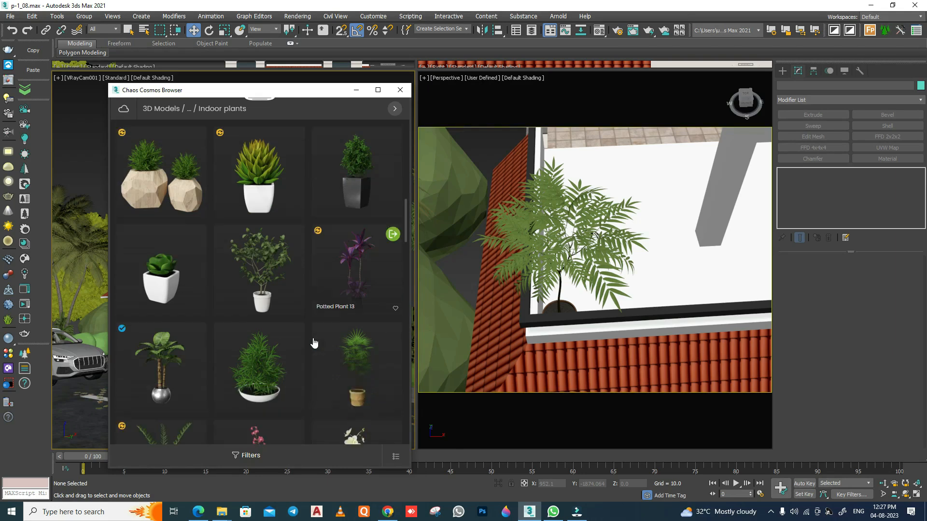
{"action": "middle_click_drag", "start_coordinate": [598, 332], "coordinate": [538, 232], "text": "alt"}
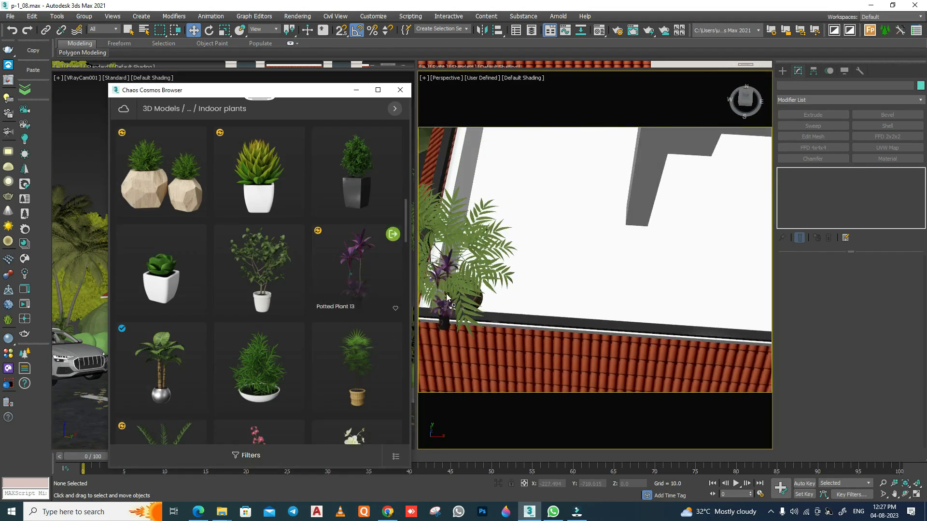
{"action": "left_click_drag", "start_coordinate": [523, 304], "coordinate": [522, 303]}
{"action": "middle_click_drag", "start_coordinate": [521, 303], "coordinate": [493, 280], "text": "alt"}
Step: Position Potted Plant 13 along the front railing beside Potted Tree 19
{"action": "right_click", "coordinate": [492, 280]}
{"action": "left_click", "coordinate": [572, 316]}
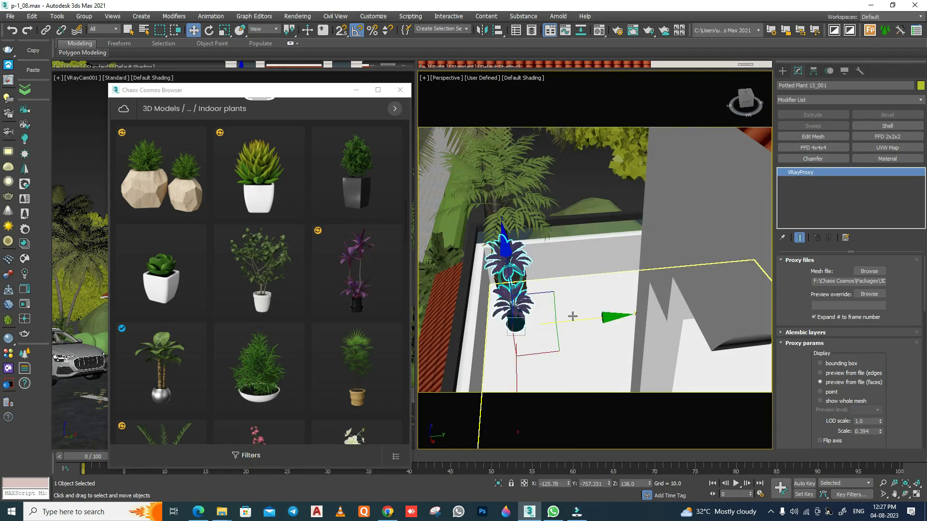
{"action": "left_click_drag", "start_coordinate": [565, 321], "coordinate": [536, 337]}
{"action": "key", "text": "r"}
{"action": "middle_click_drag", "start_coordinate": [493, 325], "coordinate": [511, 331], "text": "alt"}
{"action": "right_click", "coordinate": [504, 292]}
{"action": "left_click", "coordinate": [519, 298]}
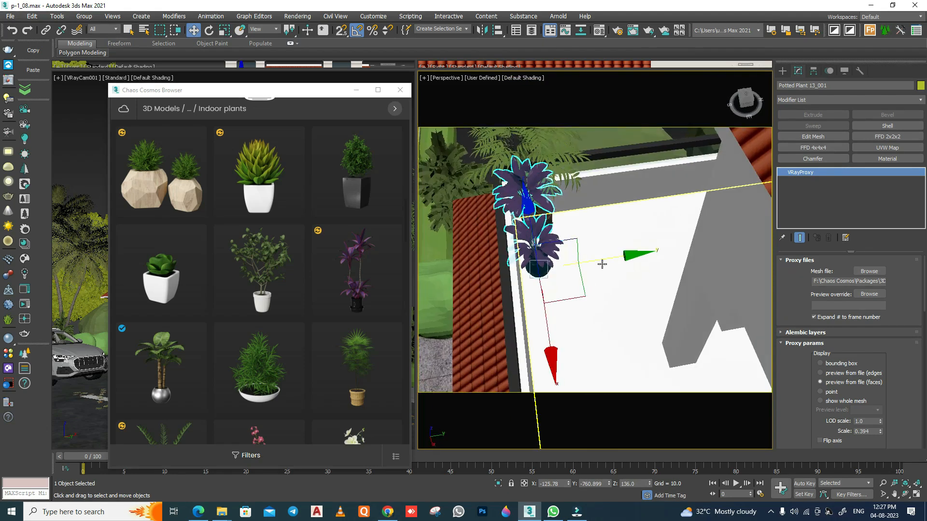
{"action": "left_click_drag", "start_coordinate": [600, 257], "coordinate": [604, 257]}
{"action": "middle_click_drag", "start_coordinate": [545, 304], "coordinate": [538, 315], "text": "alt"}
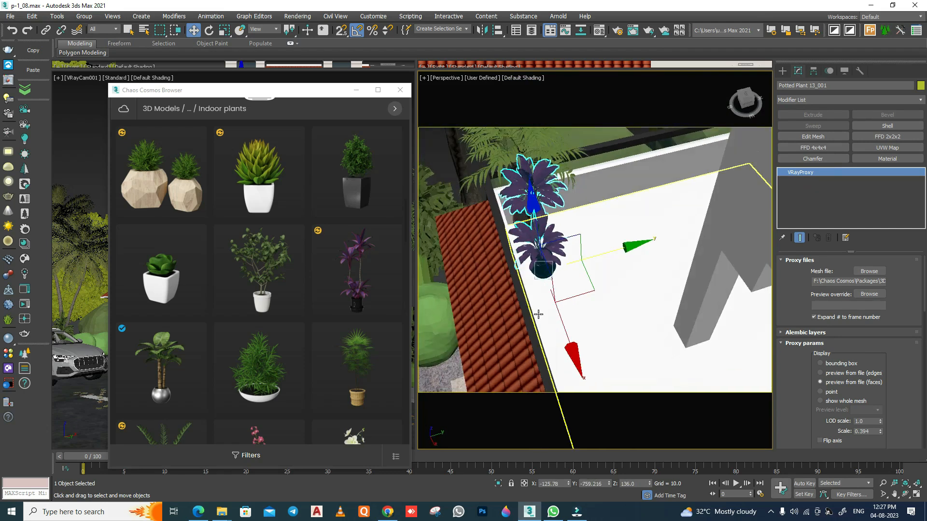
{"action": "middle_click_drag", "start_coordinate": [577, 292], "coordinate": [508, 284], "text": "alt"}
Step: Place the Potted Tree 60-22 model on the upper balcony above the tiled roof and display its whole mesh
{"action": "scroll", "coordinate": [594, 277], "scroll_direction": "down", "scroll_amount": 5}
{"action": "scroll", "coordinate": [602, 275], "scroll_direction": "down", "scroll_amount": 3}
{"action": "scroll", "coordinate": [507, 284], "scroll_direction": "up", "scroll_amount": 3}
{"action": "scroll", "coordinate": [559, 273], "scroll_direction": "up", "scroll_amount": 5}
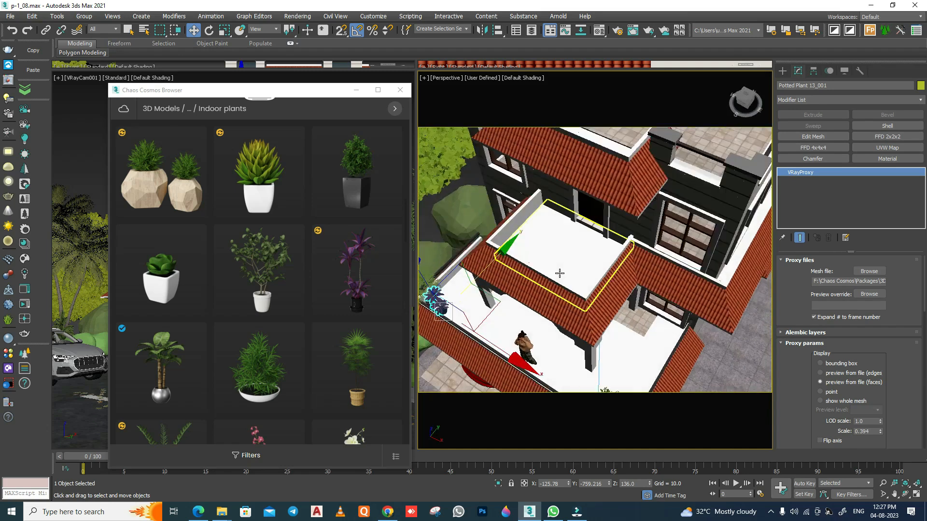
{"action": "scroll", "coordinate": [560, 273], "scroll_direction": "up", "scroll_amount": 3}
{"action": "scroll", "coordinate": [192, 303], "scroll_direction": "down", "scroll_amount": 4}
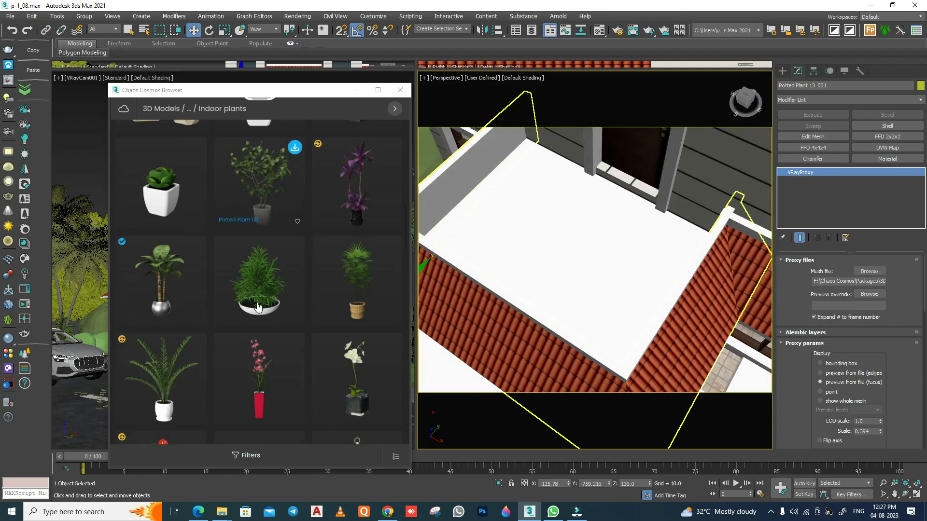
{"action": "scroll", "coordinate": [203, 294], "scroll_direction": "down", "scroll_amount": 5}
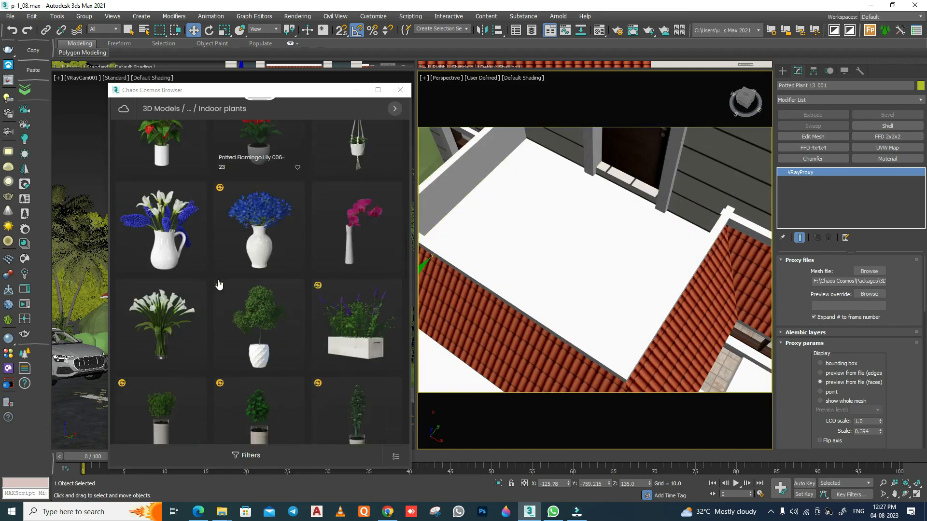
{"action": "scroll", "coordinate": [219, 286], "scroll_direction": "down", "scroll_amount": 2}
{"action": "left_click_drag", "start_coordinate": [262, 255], "coordinate": [453, 249]}
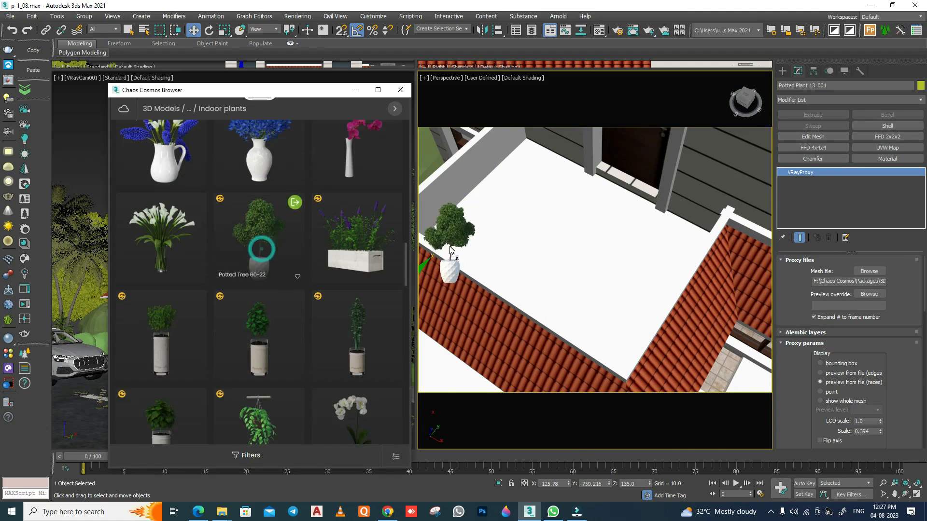
{"action": "middle_click_drag", "start_coordinate": [454, 250], "coordinate": [885, 394]}
Step: Move Potted Tree 60-22 into the upper balcony's front corner near the side wall and clear the selection
{"action": "right_click", "coordinate": [598, 236]}
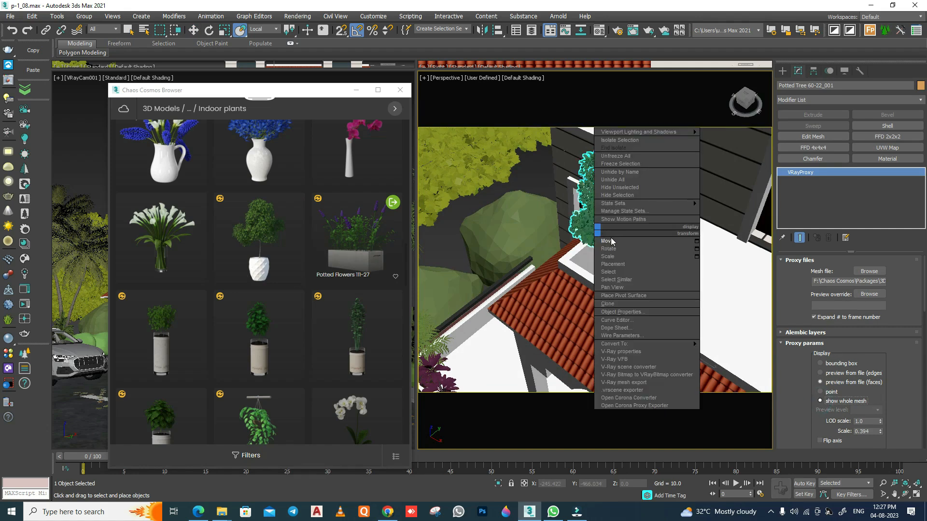
{"action": "left_click", "coordinate": [610, 244]}
{"action": "middle_click_drag", "start_coordinate": [650, 272], "coordinate": [690, 271], "text": "alt"}
{"action": "left_click_drag", "start_coordinate": [681, 266], "coordinate": [672, 268]}
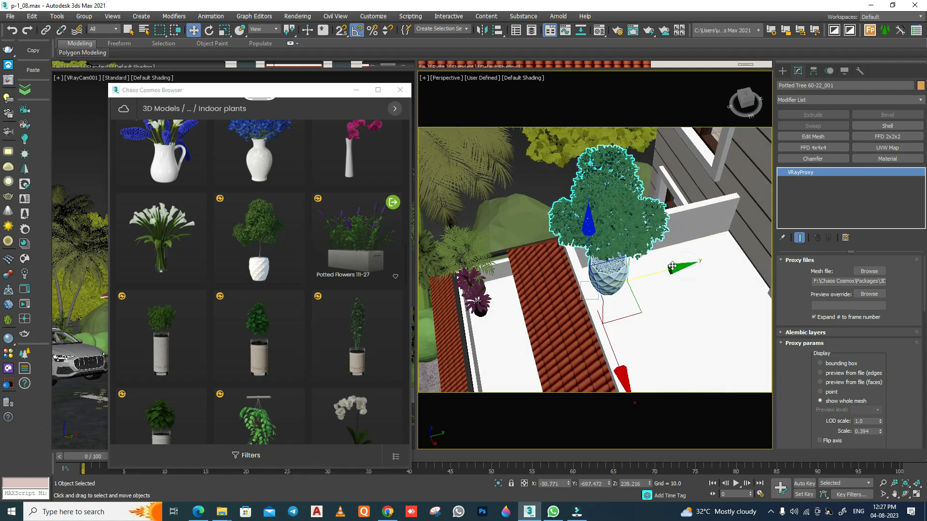
{"action": "middle_click_drag", "start_coordinate": [545, 286], "coordinate": [644, 284], "text": "alt"}
{"action": "left_click_drag", "start_coordinate": [307, 102], "coordinate": [295, 141]}
{"action": "left_click", "coordinate": [475, 189]}
Step: Look over the plants on both balconies and examine the free area of the upper balcony
{"action": "scroll", "coordinate": [493, 196], "scroll_direction": "down", "scroll_amount": 10}
{"action": "middle_click_drag", "start_coordinate": [572, 229], "coordinate": [593, 257]}
{"action": "scroll", "coordinate": [543, 213], "scroll_direction": "up", "scroll_amount": 8}
{"action": "scroll", "coordinate": [529, 255], "scroll_direction": "down", "scroll_amount": 2}
{"action": "middle_click_drag", "start_coordinate": [529, 256], "coordinate": [580, 224]}
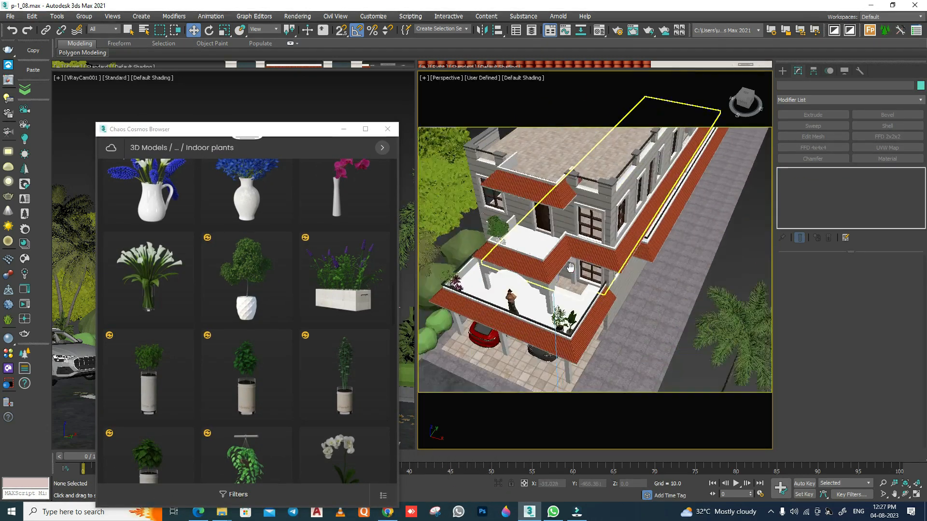
{"action": "scroll", "coordinate": [573, 226], "scroll_direction": "up", "scroll_amount": 2}
{"action": "scroll", "coordinate": [570, 226], "scroll_direction": "up", "scroll_amount": 5}
{"action": "scroll", "coordinate": [570, 226], "scroll_direction": "down", "scroll_amount": 3}
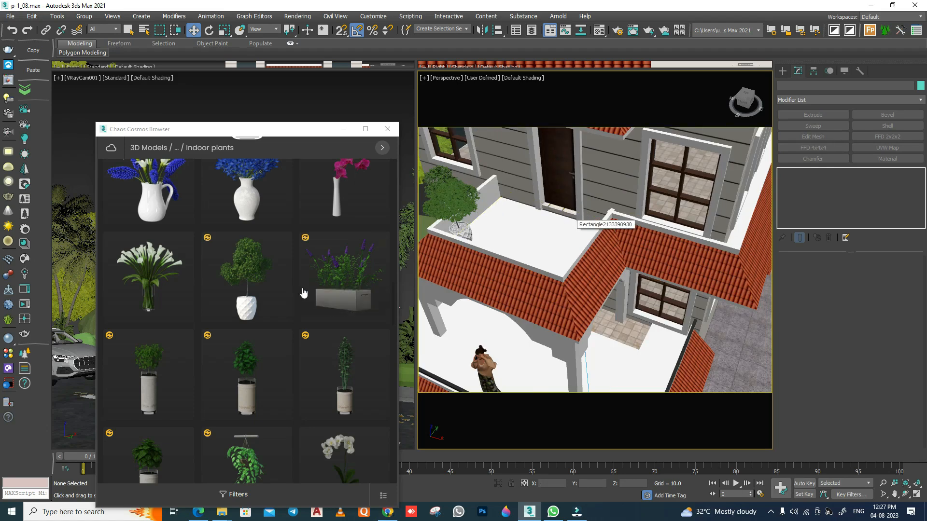
Step: Look through the People category of Chaos Cosmos for a figure that suits the upper balcony
{"action": "scroll", "coordinate": [279, 286], "scroll_direction": "up", "scroll_amount": 3}
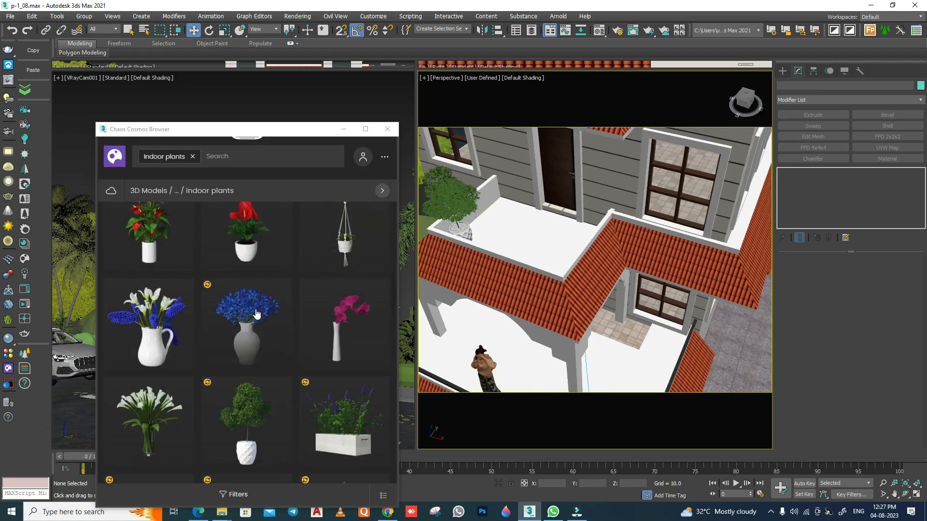
{"action": "scroll", "coordinate": [193, 254], "scroll_direction": "up", "scroll_amount": 2}
{"action": "left_click", "coordinate": [113, 164]}
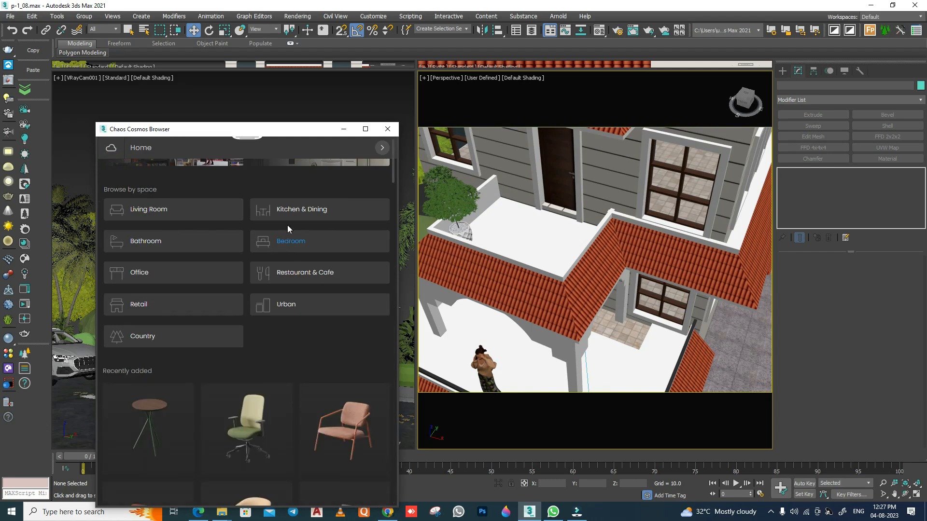
{"action": "left_click", "coordinate": [273, 321]}
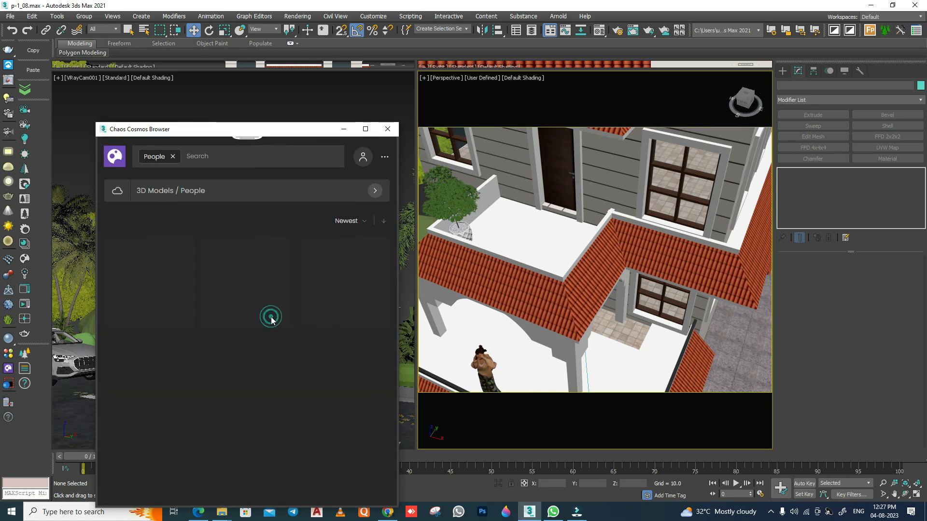
{"action": "scroll", "coordinate": [269, 327], "scroll_direction": "down", "scroll_amount": 10}
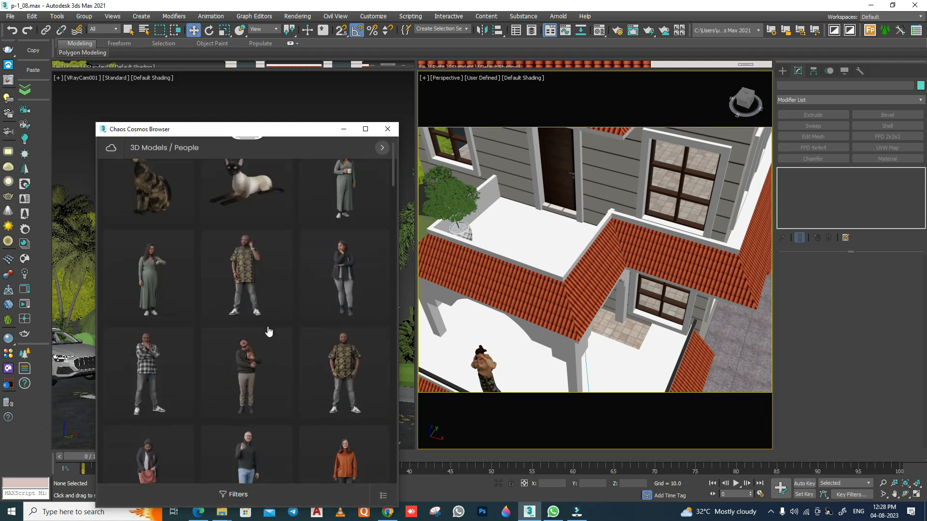
{"action": "scroll", "coordinate": [268, 331], "scroll_direction": "down", "scroll_amount": 10}
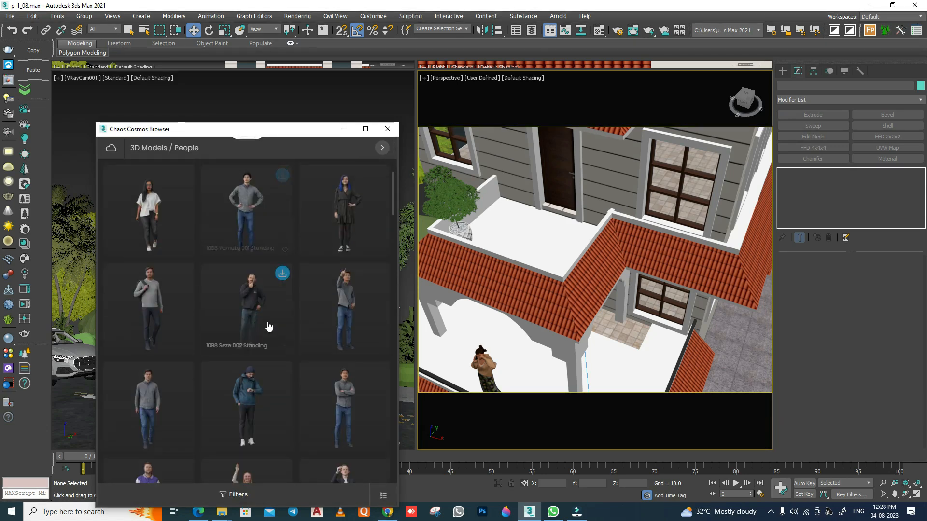
{"action": "scroll", "coordinate": [269, 327], "scroll_direction": "down", "scroll_amount": 10}
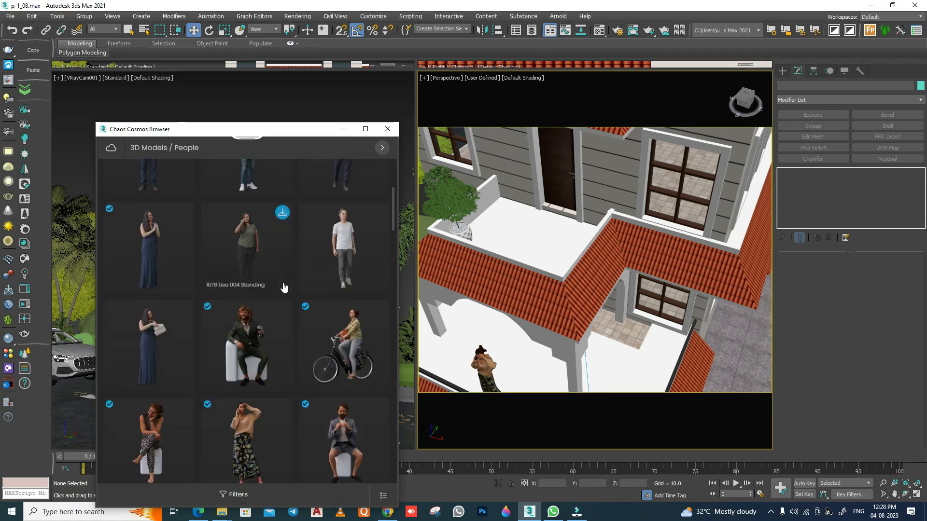
{"action": "scroll", "coordinate": [283, 335], "scroll_direction": "down", "scroll_amount": 10}
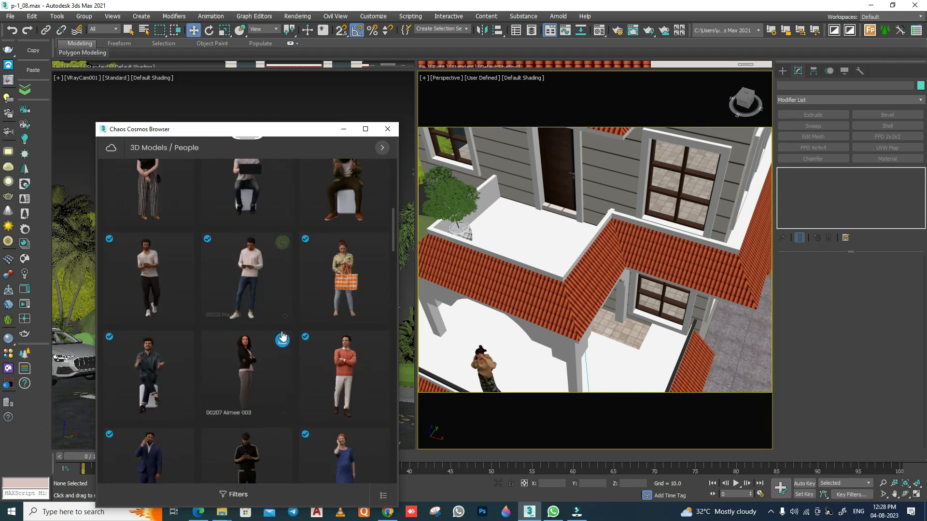
{"action": "scroll", "coordinate": [283, 336], "scroll_direction": "down", "scroll_amount": 10}
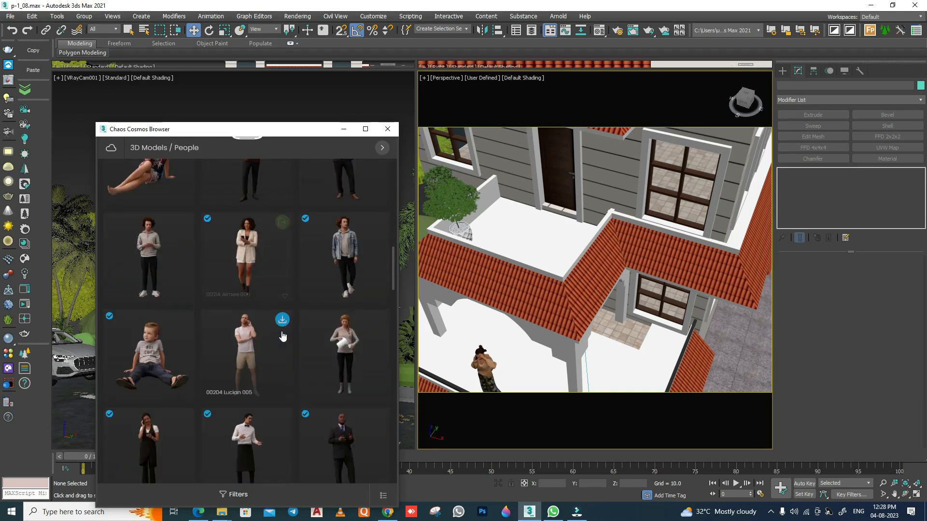
Step: Place a standing man in a dark open jacket from the Standing people category on the upper balcony and display his whole mesh
{"action": "left_click", "coordinate": [165, 148]}
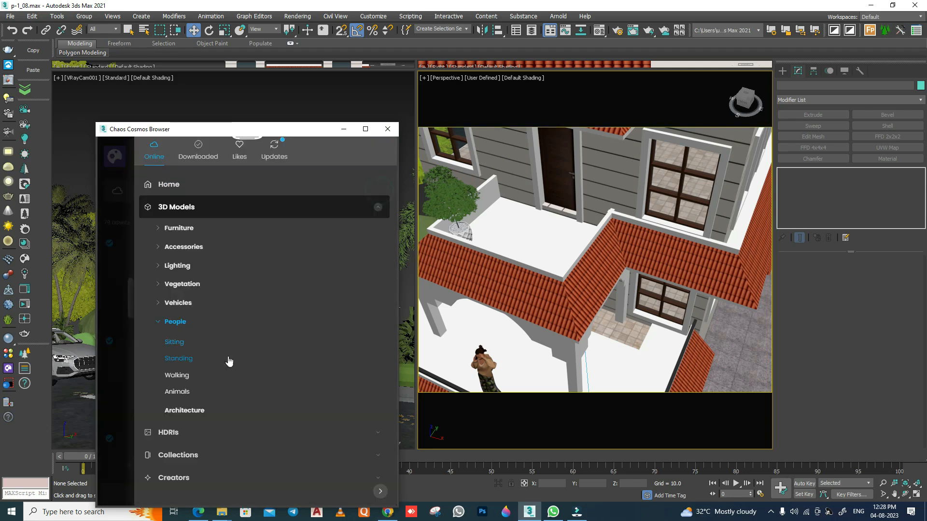
{"action": "left_click", "coordinate": [212, 343]}
{"action": "scroll", "coordinate": [202, 362], "scroll_direction": "down", "scroll_amount": 2}
{"action": "scroll", "coordinate": [205, 364], "scroll_direction": "down", "scroll_amount": 10}
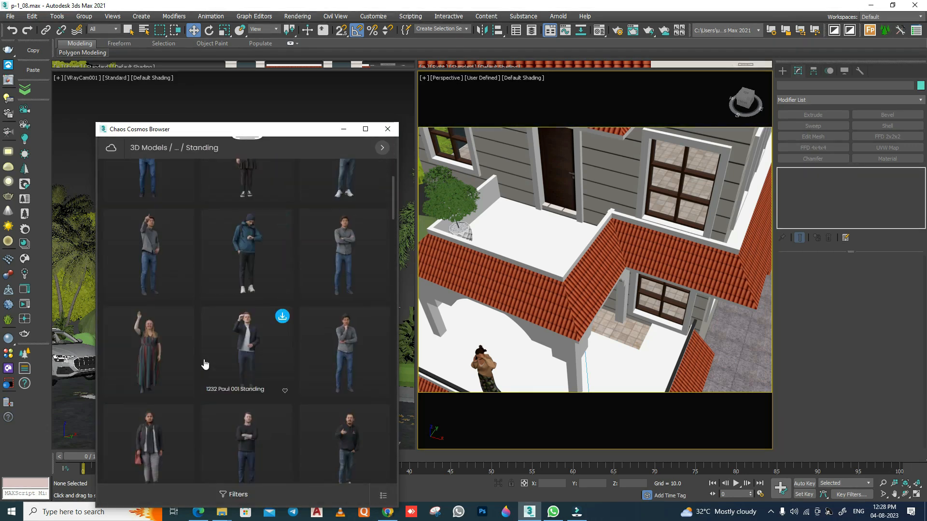
{"action": "scroll", "coordinate": [223, 361], "scroll_direction": "down", "scroll_amount": 10}
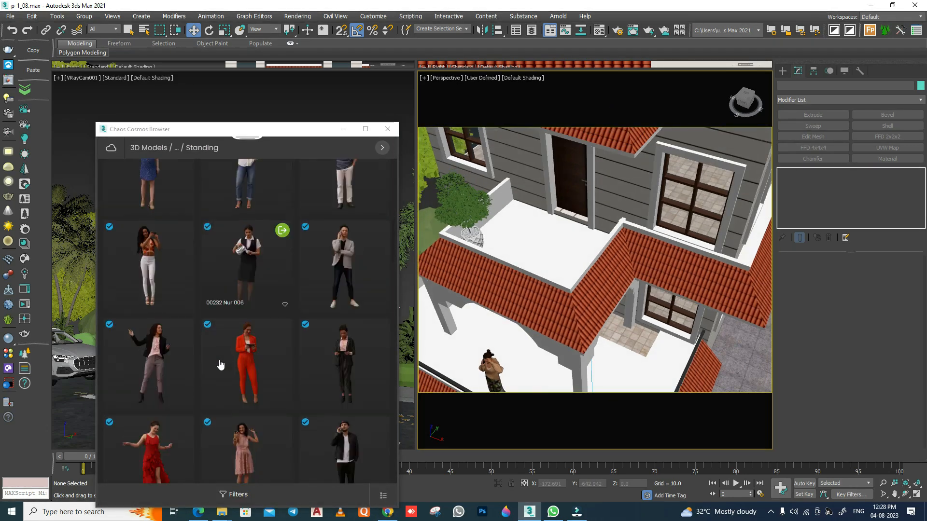
{"action": "scroll", "coordinate": [221, 365], "scroll_direction": "down", "scroll_amount": 2}
{"action": "left_click", "coordinate": [606, 295]}
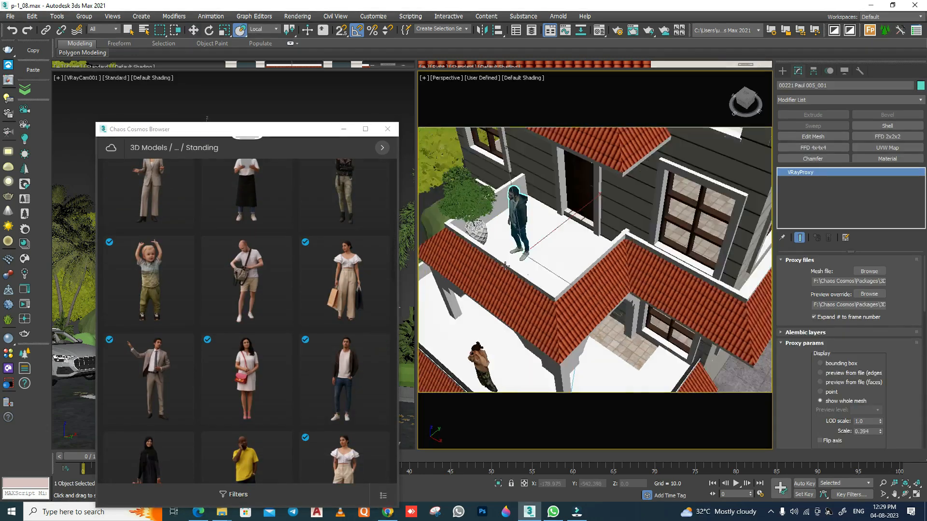
Step: Position the standing man in front of the upper balcony's door, check him in VRayCam001 and the front view, and clear the selection
{"action": "key", "text": "f"}
{"action": "left_click", "coordinate": [555, 260]}
{"action": "key", "text": "p"}
{"action": "key", "text": "z"}
{"action": "scroll", "coordinate": [550, 324], "scroll_direction": "down", "scroll_amount": 5}
{"action": "left_click", "coordinate": [344, 129]}
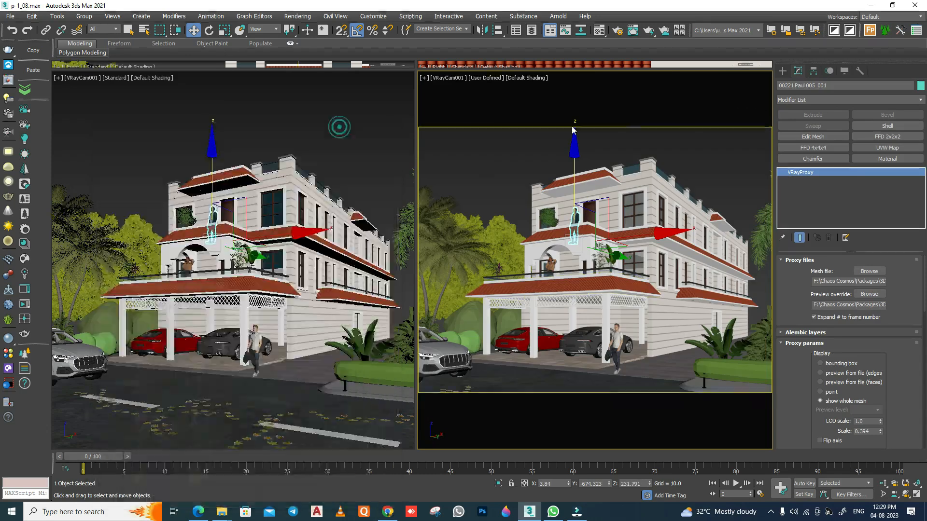
{"action": "key", "text": "f"}
{"action": "key", "text": "z"}
{"action": "right_click", "coordinate": [544, 289]}
{"action": "left_click", "coordinate": [631, 263]}
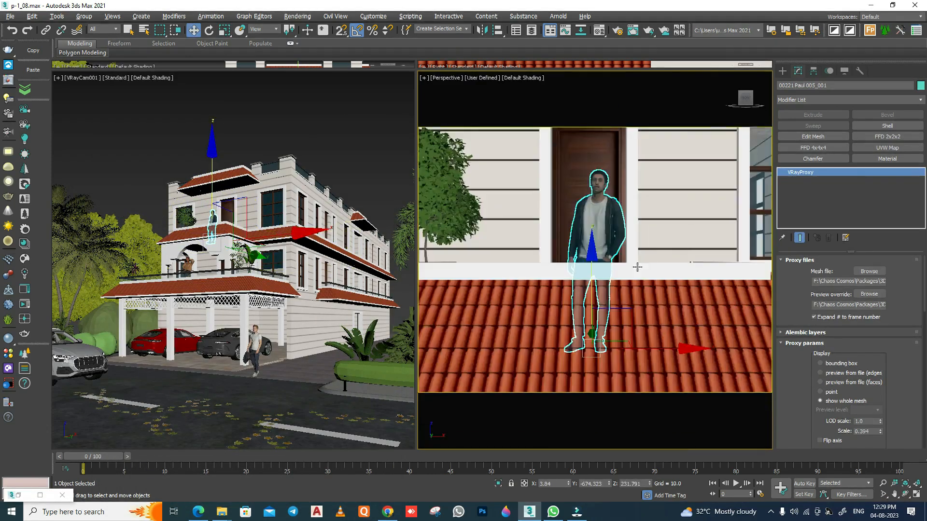
{"action": "key", "text": "p"}
{"action": "scroll", "coordinate": [563, 229], "scroll_direction": "up", "scroll_amount": 5}
{"action": "left_click", "coordinate": [18, 495]}
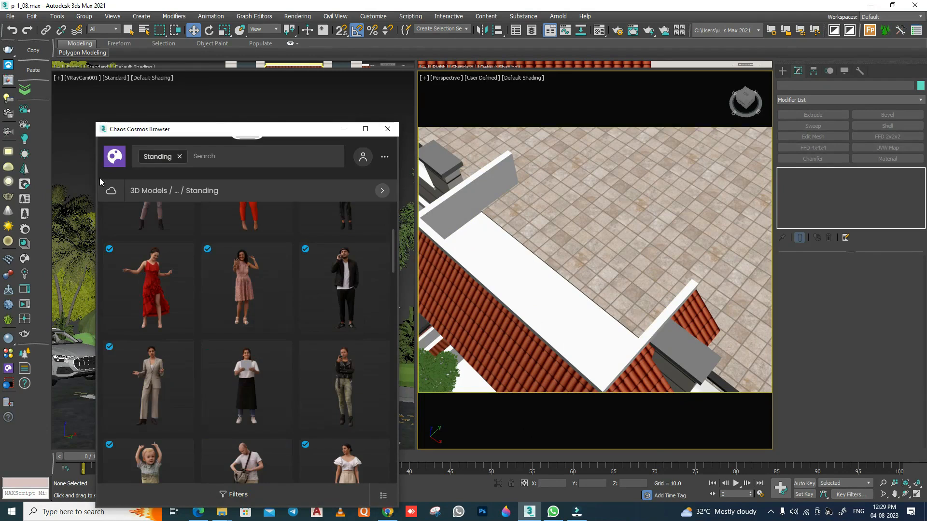
{"action": "left_click", "coordinate": [116, 160]}
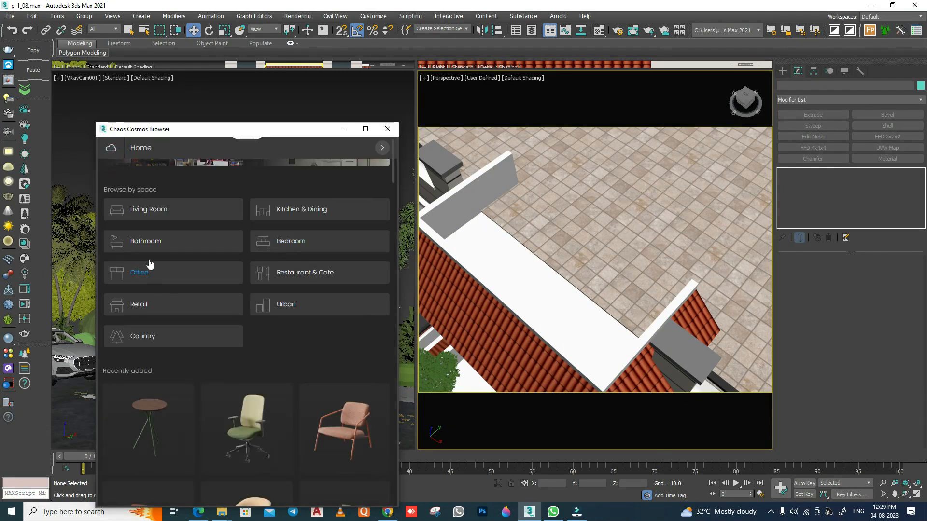
{"action": "left_click", "coordinate": [343, 129]}
Step: Copy Potted Tree 60-30 from the front balcony's corner upward to the height of the building's top floor
{"action": "middle_click_drag", "start_coordinate": [570, 227], "coordinate": [533, 182], "text": "alt"}
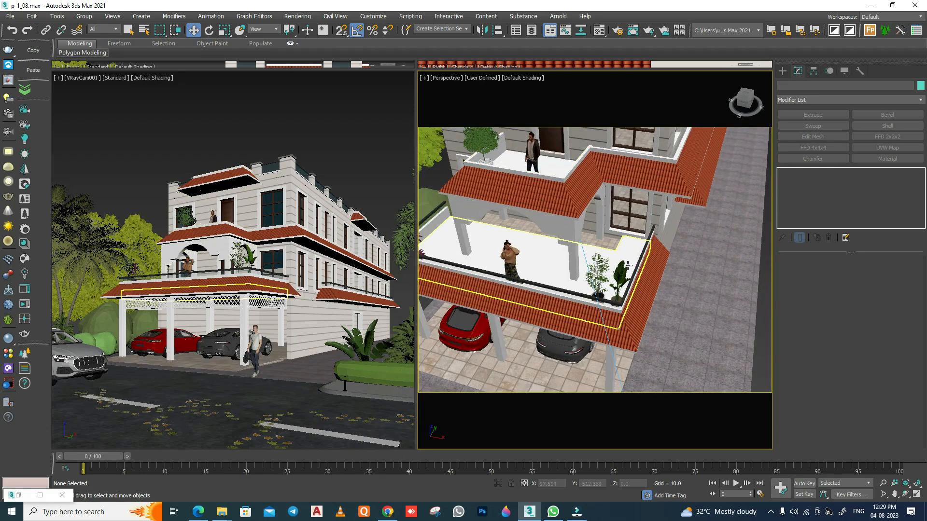
{"action": "left_click", "coordinate": [599, 267]}
{"action": "middle_click_drag", "start_coordinate": [599, 267], "coordinate": [620, 331]}
{"action": "left_click_drag", "start_coordinate": [633, 108], "coordinate": [637, 97], "text": "shift"}
{"action": "left_click", "coordinate": [464, 297]}
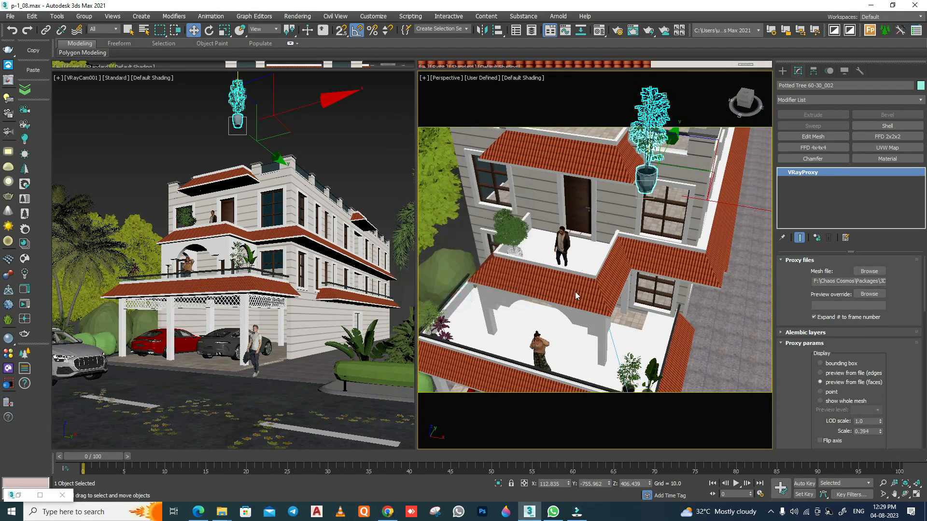
Step: Move the copied Potted Tree 60-30 over the roof terrace's front ledge and lower it behind the sloped tiled roof
{"action": "key", "text": "t"}
{"action": "scroll", "coordinate": [612, 230], "scroll_direction": "down", "scroll_amount": 3}
{"action": "mouse_move", "coordinate": [613, 230]}
{"action": "left_mouse_down"}
{"action": "mouse_move", "coordinate": [591, 221]}
{"action": "mouse_move", "coordinate": [619, 169]}
{"action": "left_mouse_up"}
{"action": "key", "text": "p"}
{"action": "middle_click_drag", "start_coordinate": [582, 288], "coordinate": [627, 159], "text": "alt"}
{"action": "scroll", "coordinate": [627, 160], "scroll_direction": "up", "scroll_amount": 5}
{"action": "scroll", "coordinate": [627, 160], "scroll_direction": "down", "scroll_amount": 10}
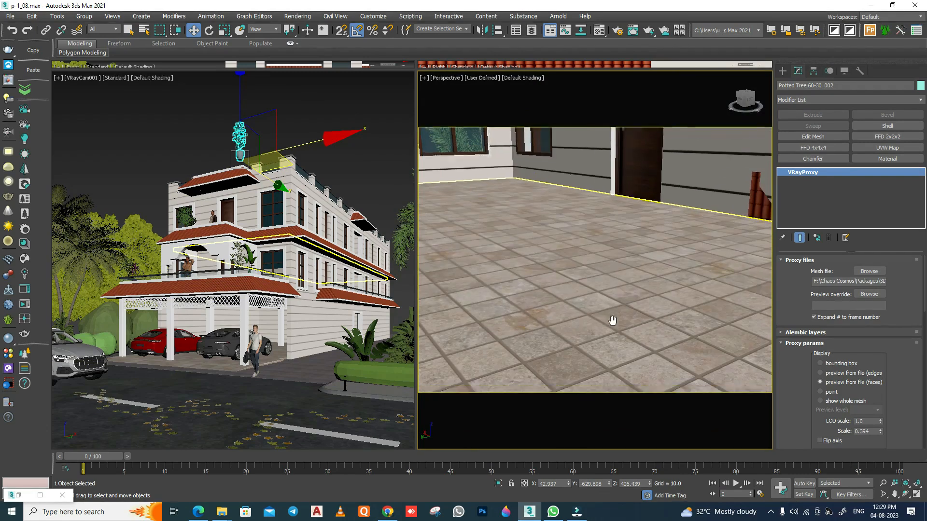
{"action": "middle_click_drag", "start_coordinate": [626, 242], "coordinate": [613, 205], "text": "alt"}
{"action": "left_click_drag", "start_coordinate": [595, 170], "coordinate": [599, 262]}
{"action": "middle_click_drag", "start_coordinate": [668, 378], "coordinate": [518, 376], "text": "alt"}
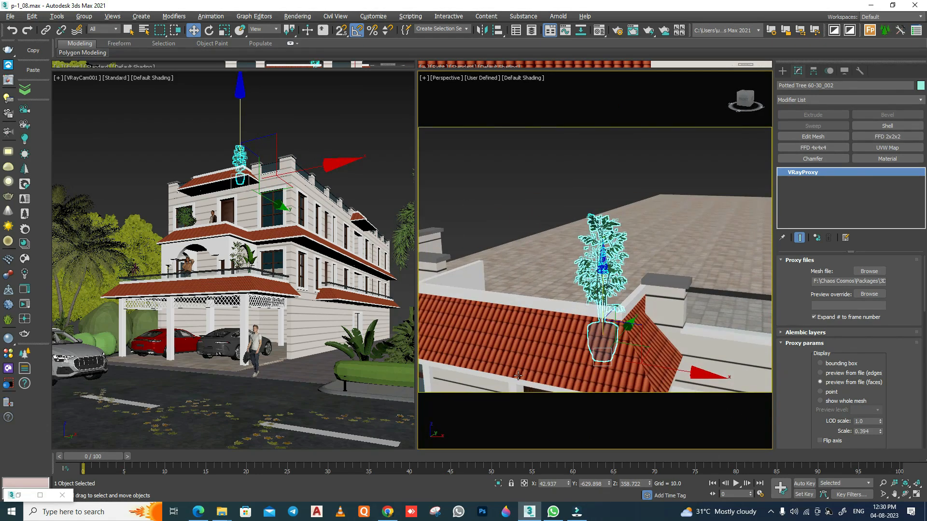
Step: Scale the copied Potted Tree 60-30 down slightly and clear the selection
{"action": "left_click", "coordinate": [665, 172]}
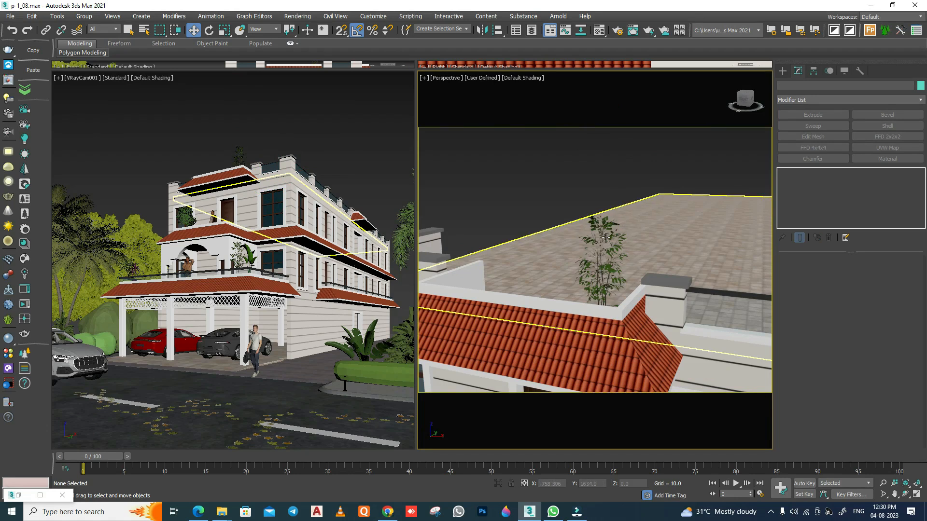
{"action": "left_click", "coordinate": [603, 276]}
{"action": "key", "text": "r"}
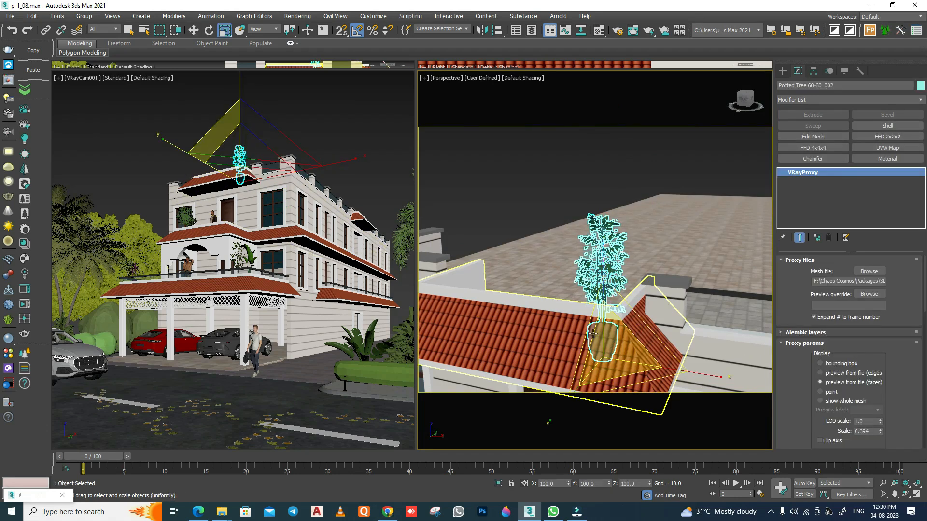
{"action": "left_click_drag", "start_coordinate": [615, 359], "coordinate": [614, 362]}
{"action": "key", "text": "w"}
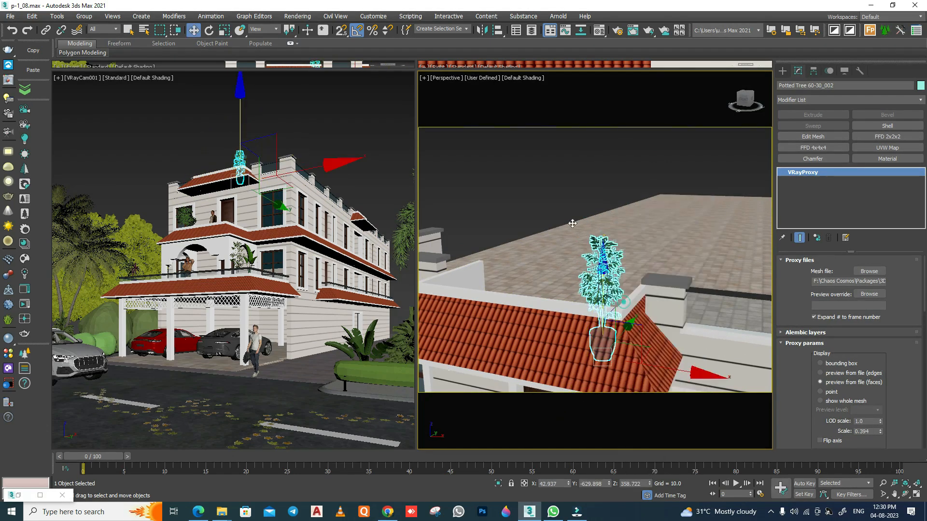
{"action": "left_click", "coordinate": [549, 189]}
Step: Look around the roof terrace and examine the free tiled floor beside its parapet and railing
{"action": "middle_click_drag", "start_coordinate": [550, 191], "coordinate": [586, 286], "text": "alt"}
{"action": "scroll", "coordinate": [577, 293], "scroll_direction": "down", "scroll_amount": 4}
{"action": "middle_click_drag", "start_coordinate": [695, 282], "coordinate": [427, 264], "text": "alt"}
{"action": "middle_click_drag", "start_coordinate": [637, 263], "coordinate": [507, 285], "text": "alt"}
{"action": "middle_click_drag", "start_coordinate": [705, 275], "coordinate": [522, 275]}
{"action": "middle_click_drag", "start_coordinate": [521, 276], "coordinate": [585, 279], "text": "alt"}
{"action": "scroll", "coordinate": [548, 212], "scroll_direction": "up", "scroll_amount": 5}
{"action": "middle_click_drag", "start_coordinate": [469, 326], "coordinate": [548, 265]}
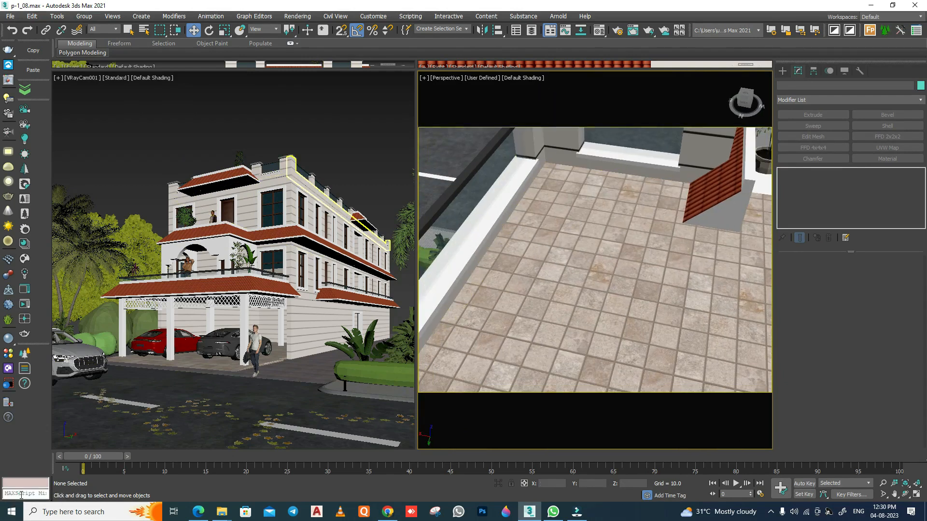
Step: Show the Indoor plants models from the Vegetation category in Chaos Cosmos
{"action": "left_click", "coordinate": [21, 496]}
{"action": "scroll", "coordinate": [285, 242], "scroll_direction": "up", "scroll_amount": 5}
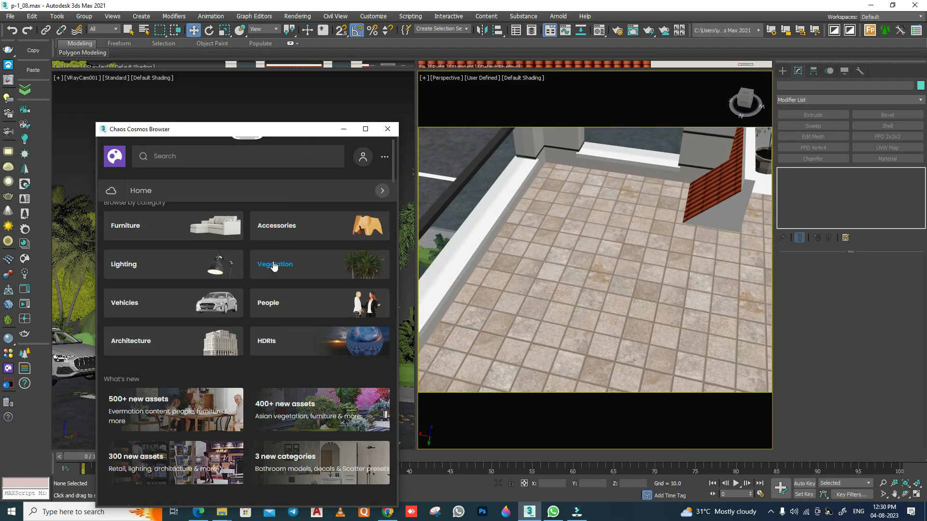
{"action": "left_click", "coordinate": [273, 265]}
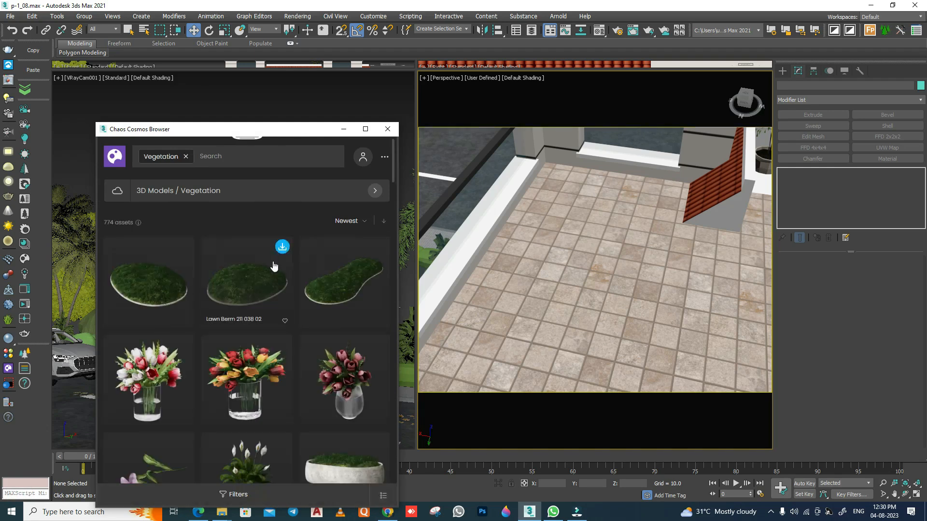
{"action": "left_click", "coordinate": [379, 195]}
{"action": "left_click", "coordinate": [379, 193]}
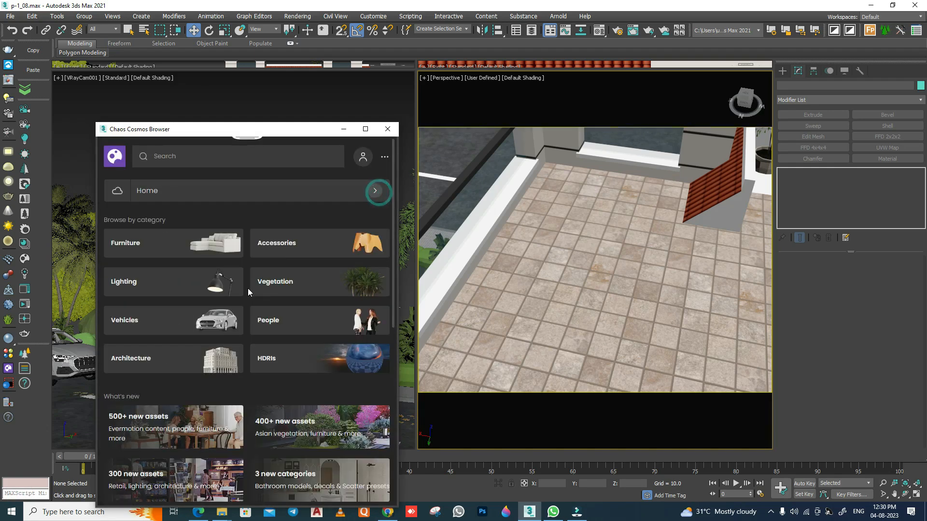
{"action": "left_click", "coordinate": [275, 276]}
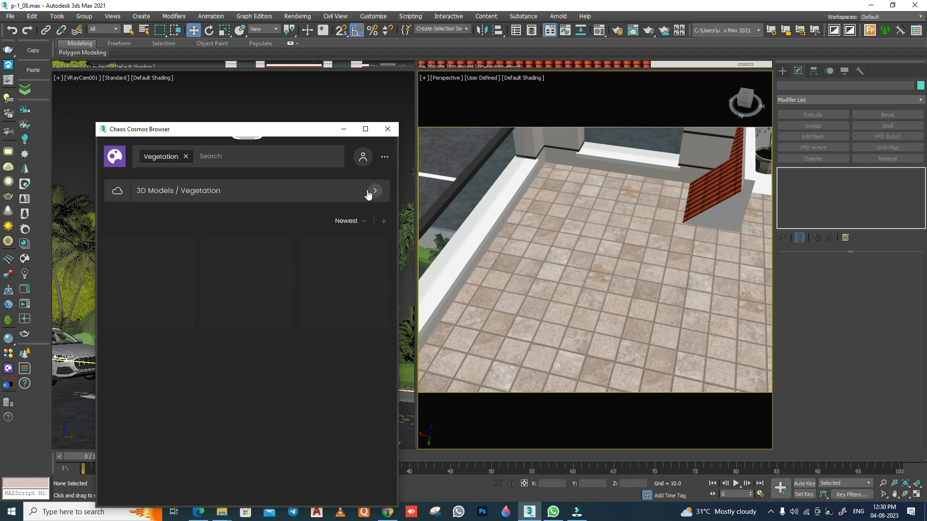
{"action": "left_click", "coordinate": [370, 192]}
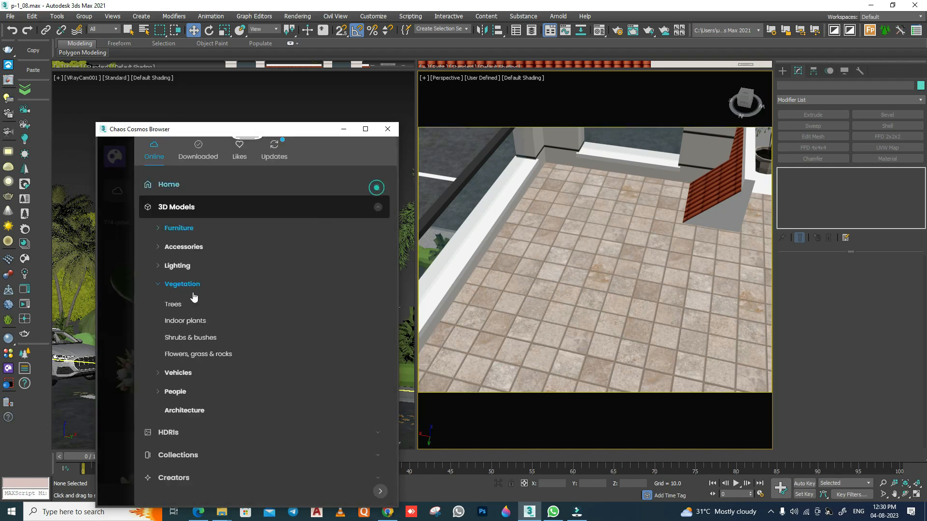
{"action": "left_click", "coordinate": [184, 322]}
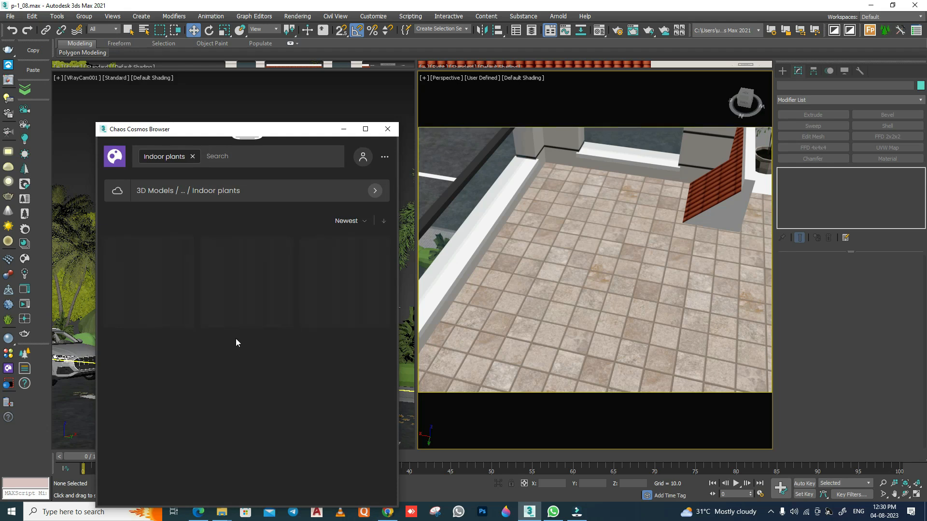
Step: Insert Potted Plant 50-23 from the Chaos Cosmos Indoor plants onto the roof terrace, beside the side parapet
{"action": "left_click_drag", "start_coordinate": [273, 131], "coordinate": [255, 88]}
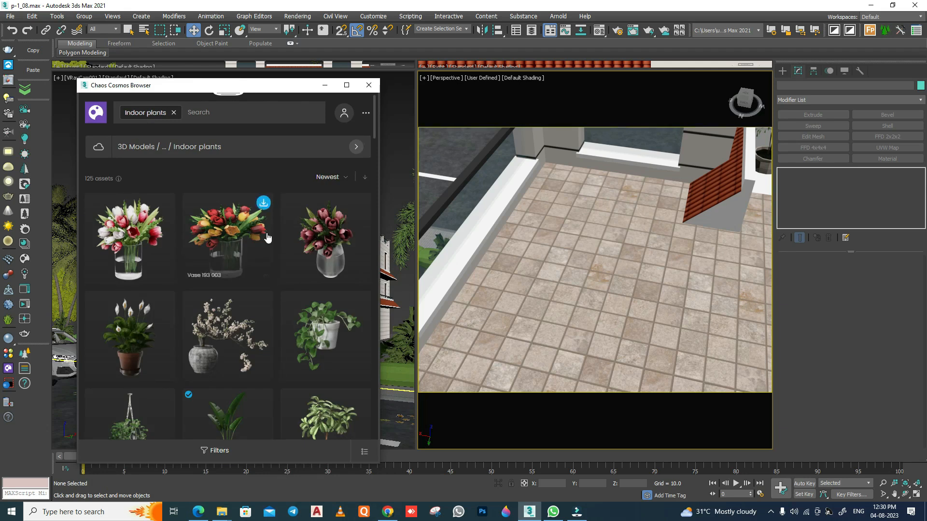
{"action": "scroll", "coordinate": [291, 331], "scroll_direction": "down", "scroll_amount": 5}
{"action": "scroll", "coordinate": [292, 332], "scroll_direction": "down", "scroll_amount": 10}
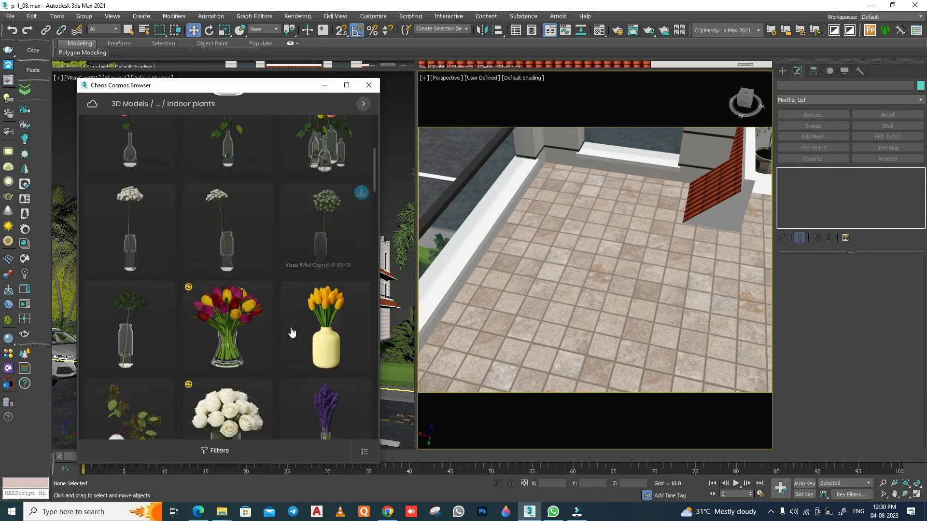
{"action": "scroll", "coordinate": [290, 328], "scroll_direction": "down", "scroll_amount": 2}
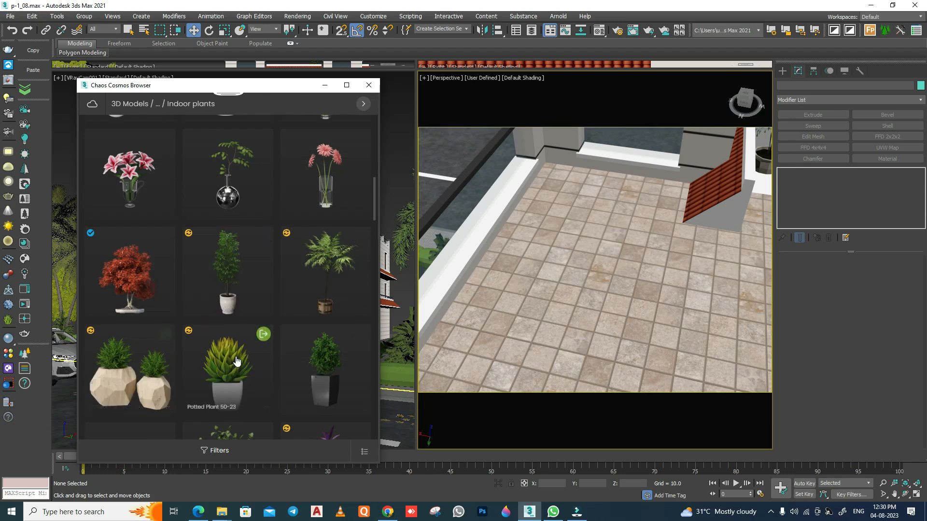
{"action": "left_click_drag", "start_coordinate": [433, 288], "coordinate": [522, 203]}
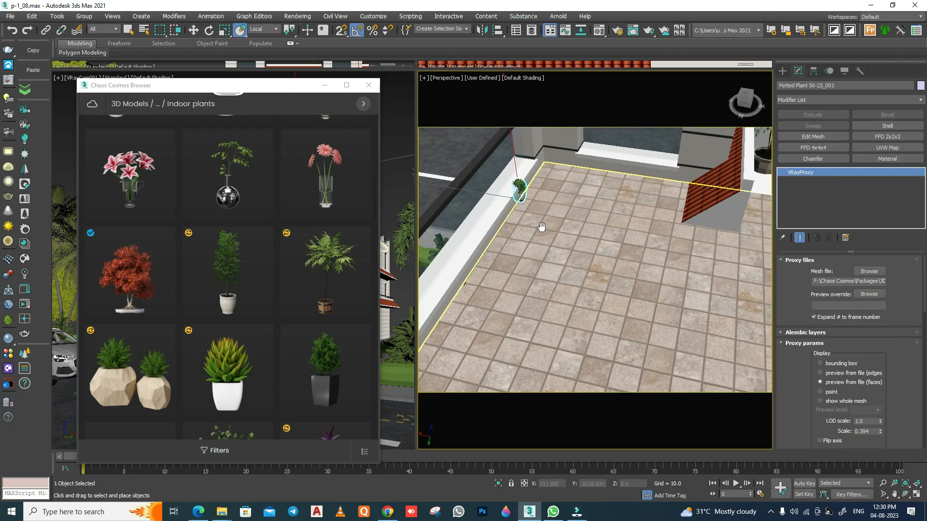
Step: Move Potted Plant 50-23 inward on the tiled floor and close to the railing between the two parapet pillars
{"action": "scroll", "coordinate": [483, 241], "scroll_direction": "down", "scroll_amount": 3}
{"action": "left_click_drag", "start_coordinate": [437, 256], "coordinate": [514, 267]}
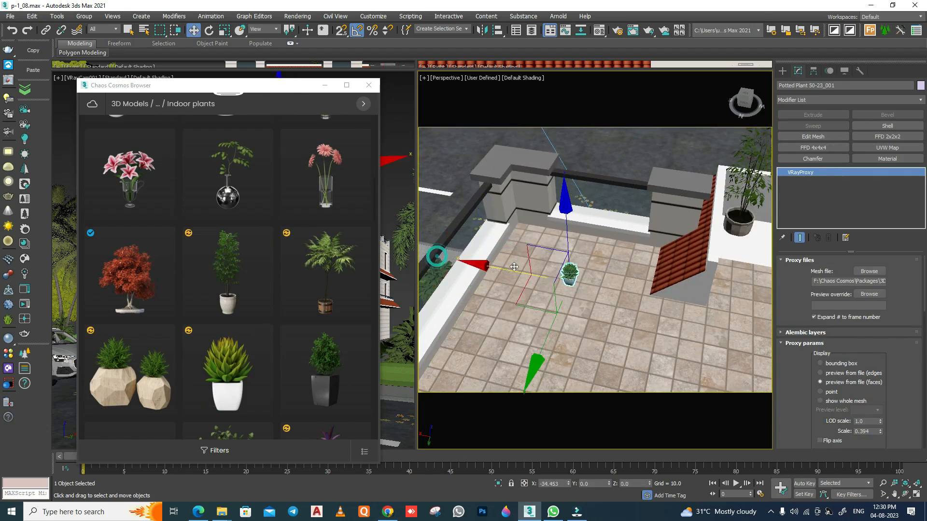
{"action": "left_click_drag", "start_coordinate": [531, 353], "coordinate": [546, 324]}
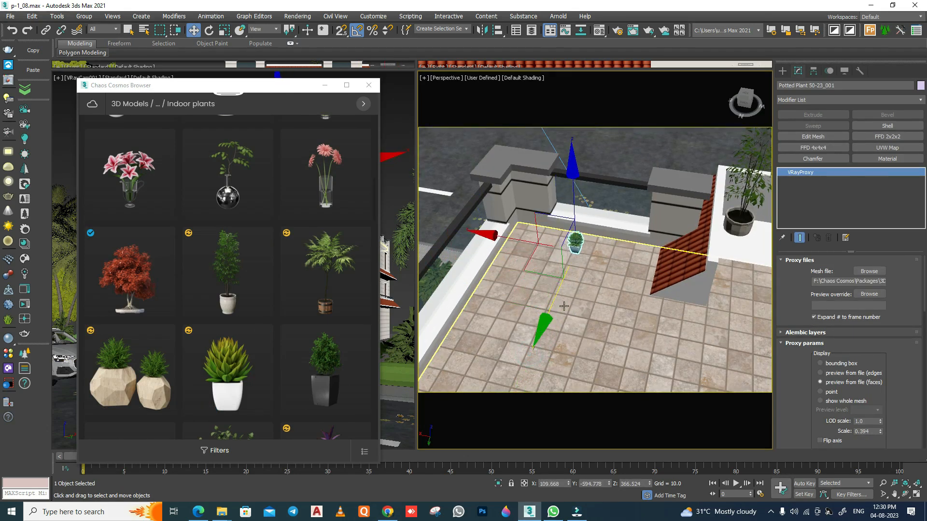
Step: Scale Potted Plant 50-23 up uniformly to several times its size so it stands nearly as high as the parapet pillars
{"action": "key", "text": "r"}
{"action": "left_click_drag", "start_coordinate": [572, 241], "coordinate": [570, 144]}
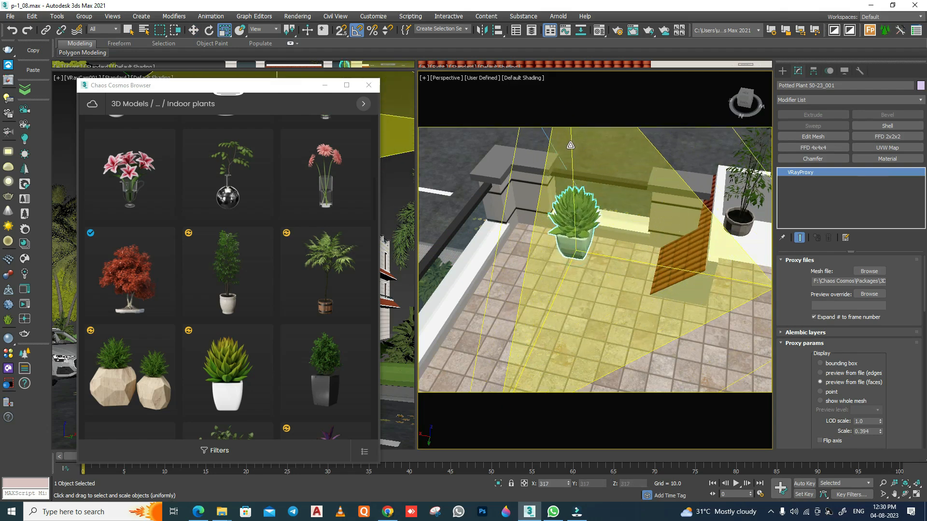
{"action": "right_click", "coordinate": [571, 145]}
{"action": "left_click", "coordinate": [575, 153]}
{"action": "key", "text": "z"}
{"action": "middle_click_drag", "start_coordinate": [602, 280], "coordinate": [609, 259], "text": "alt"}
Step: Insert Potted Plant 15 from the Indoor plants onto the terrace floor in front of a pillar of the side parapet
{"action": "left_click_drag", "start_coordinate": [285, 79], "coordinate": [313, 116]}
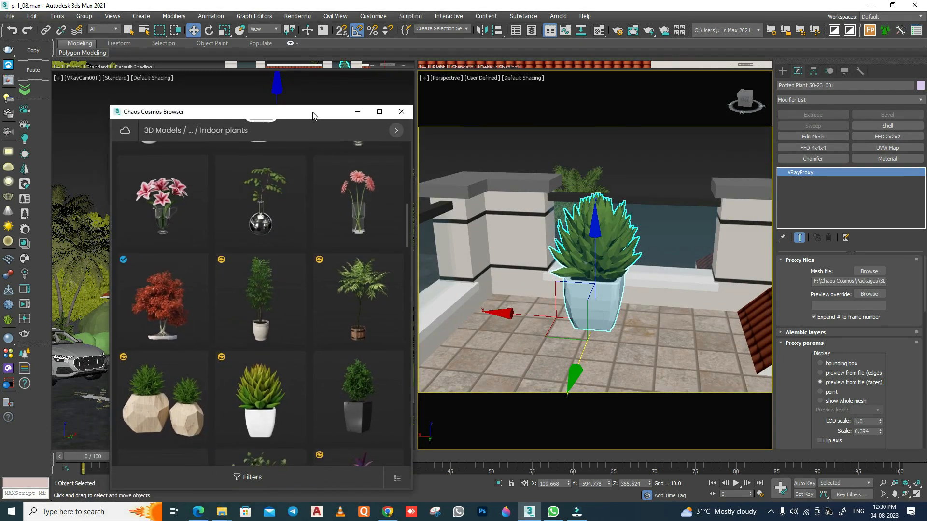
{"action": "left_click", "coordinate": [635, 135]}
{"action": "middle_click_drag", "start_coordinate": [636, 137], "coordinate": [676, 285], "text": "alt"}
{"action": "scroll", "coordinate": [499, 297], "scroll_direction": "down", "scroll_amount": 3}
{"action": "scroll", "coordinate": [572, 283], "scroll_direction": "up", "scroll_amount": 2}
{"action": "scroll", "coordinate": [289, 321], "scroll_direction": "down", "scroll_amount": 5}
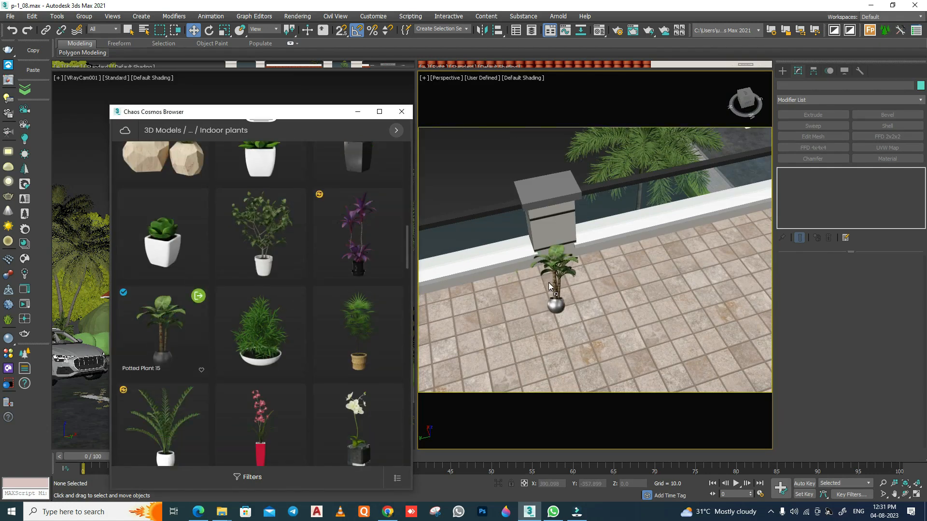
{"action": "left_click", "coordinate": [548, 282]}
{"action": "right_click", "coordinate": [555, 241]}
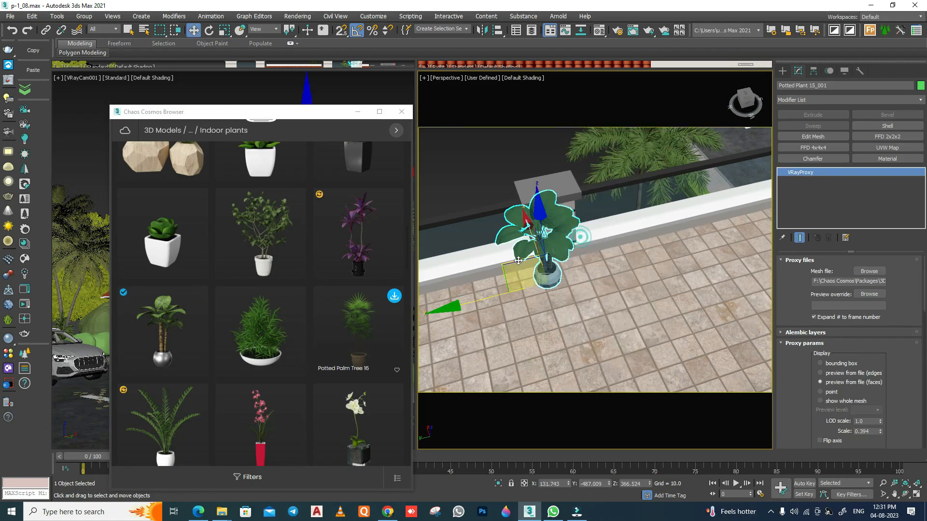
Step: Move Potted Plant 15 along the side parapet to the glass railing between two pillars
{"action": "left_click_drag", "start_coordinate": [484, 302], "coordinate": [404, 316]}
{"action": "middle_click_drag", "start_coordinate": [421, 310], "coordinate": [628, 294]}
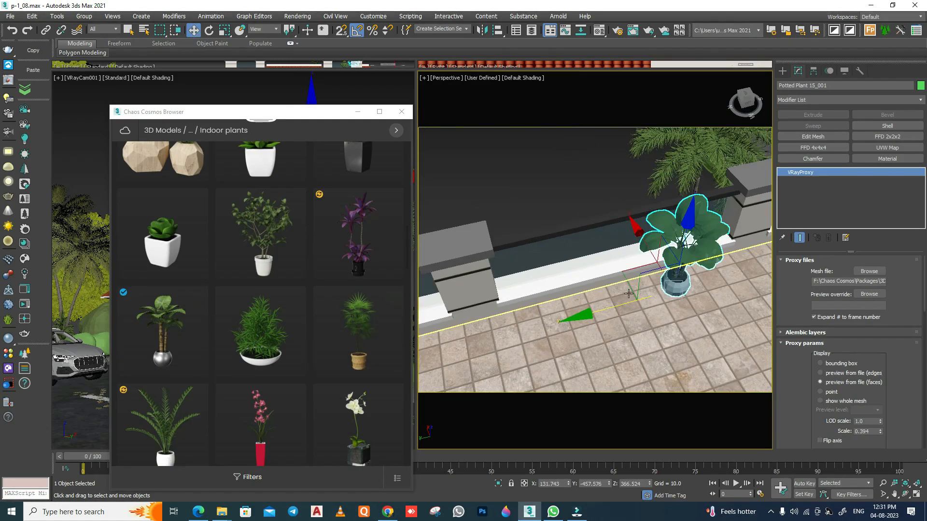
{"action": "left_click_drag", "start_coordinate": [283, 113], "coordinate": [285, 284]}
{"action": "middle_click_drag", "start_coordinate": [682, 266], "coordinate": [658, 273], "text": "alt"}
{"action": "left_click_drag", "start_coordinate": [630, 295], "coordinate": [813, 271]}
{"action": "middle_click_drag", "start_coordinate": [763, 280], "coordinate": [565, 321]}
{"action": "left_click_drag", "start_coordinate": [528, 321], "coordinate": [596, 319]}
Step: Scale Potted Plant 15 up slightly and clear the selection
{"action": "key", "text": "r"}
{"action": "left_click_drag", "start_coordinate": [661, 316], "coordinate": [658, 303]}
{"action": "right_click", "coordinate": [690, 247]}
{"action": "left_click", "coordinate": [698, 255]}
{"action": "middle_click_drag", "start_coordinate": [698, 255], "coordinate": [605, 307], "text": "alt"}
{"action": "left_click", "coordinate": [595, 169]}
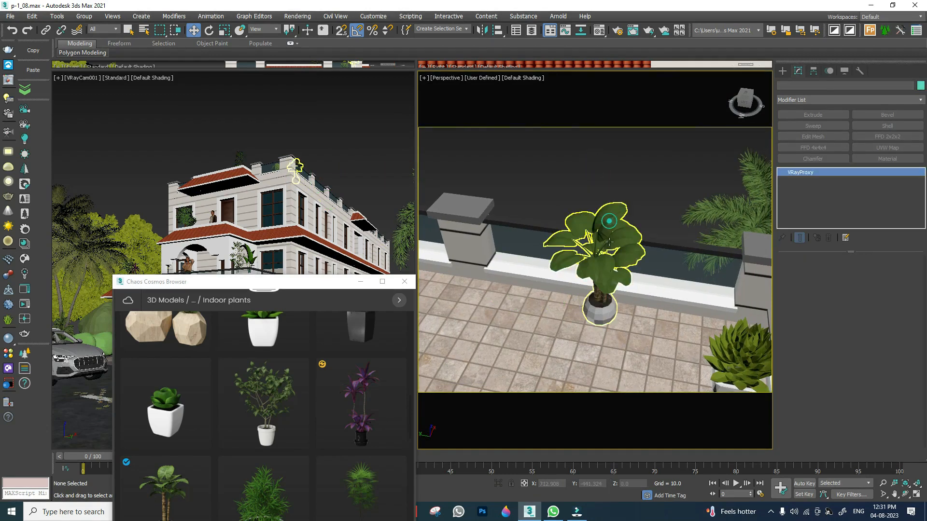
Step: Reselect Potted Plant 15, shift it slightly along the railing, and deselect it
{"action": "left_click", "coordinate": [609, 242]}
{"action": "left_click_drag", "start_coordinate": [517, 305], "coordinate": [482, 300]}
{"action": "left_click", "coordinate": [604, 178]}
{"action": "middle_click_drag", "start_coordinate": [604, 178], "coordinate": [580, 278], "text": "alt"}
Step: Insert Potted Bamboo 60-27 from the Indoor plants on the white ledge behind the sloped tiled roof and show its whole mesh
{"action": "scroll", "coordinate": [610, 267], "scroll_direction": "up", "scroll_amount": 6}
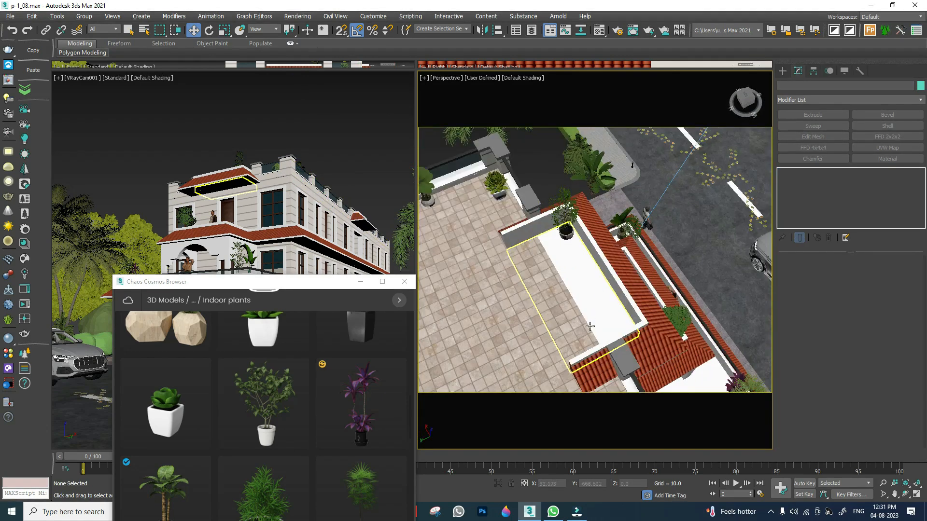
{"action": "scroll", "coordinate": [612, 266], "scroll_direction": "up", "scroll_amount": 2}
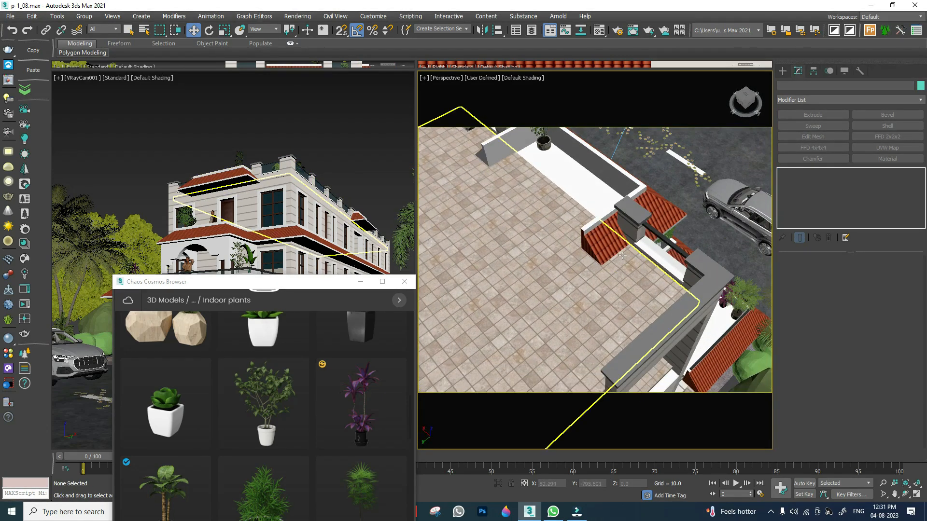
{"action": "scroll", "coordinate": [616, 254], "scroll_direction": "up", "scroll_amount": 3}
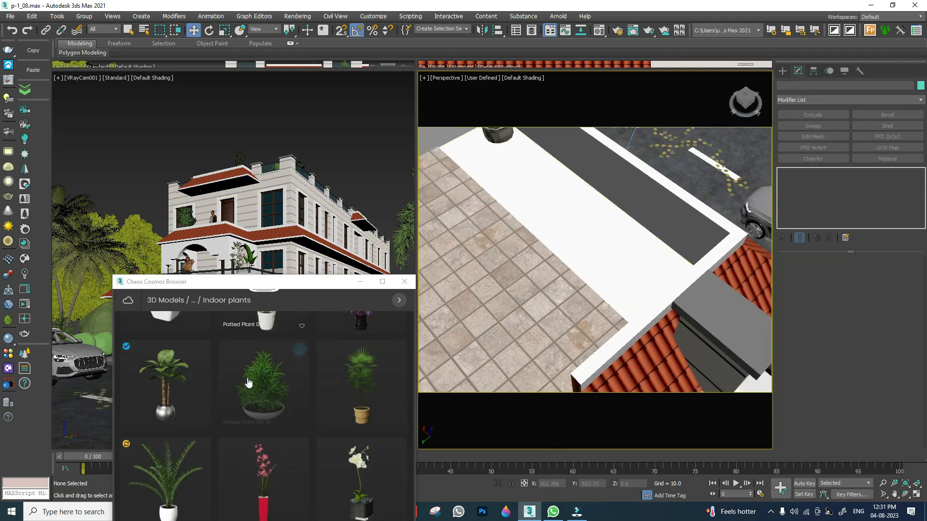
{"action": "left_click_drag", "start_coordinate": [295, 282], "coordinate": [254, 168]}
{"action": "scroll", "coordinate": [225, 341], "scroll_direction": "down", "scroll_amount": 5}
{"action": "scroll", "coordinate": [225, 341], "scroll_direction": "down", "scroll_amount": 4}
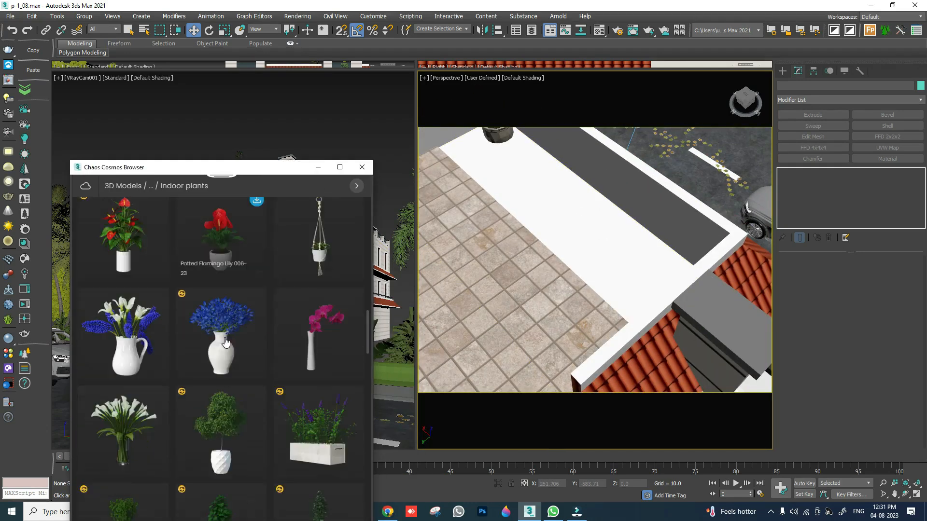
{"action": "scroll", "coordinate": [225, 340], "scroll_direction": "down", "scroll_amount": 5}
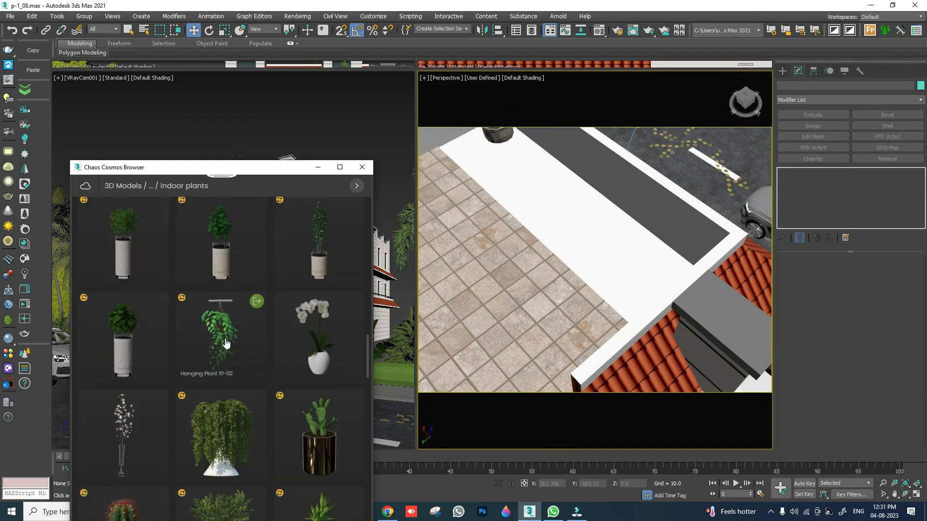
{"action": "left_click_drag", "start_coordinate": [215, 446], "coordinate": [614, 293]}
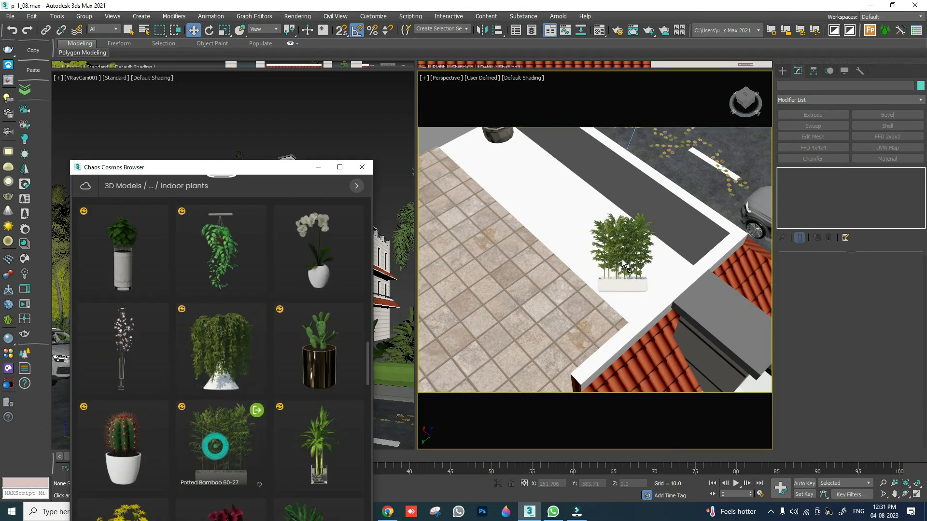
{"action": "left_click", "coordinate": [318, 167]}
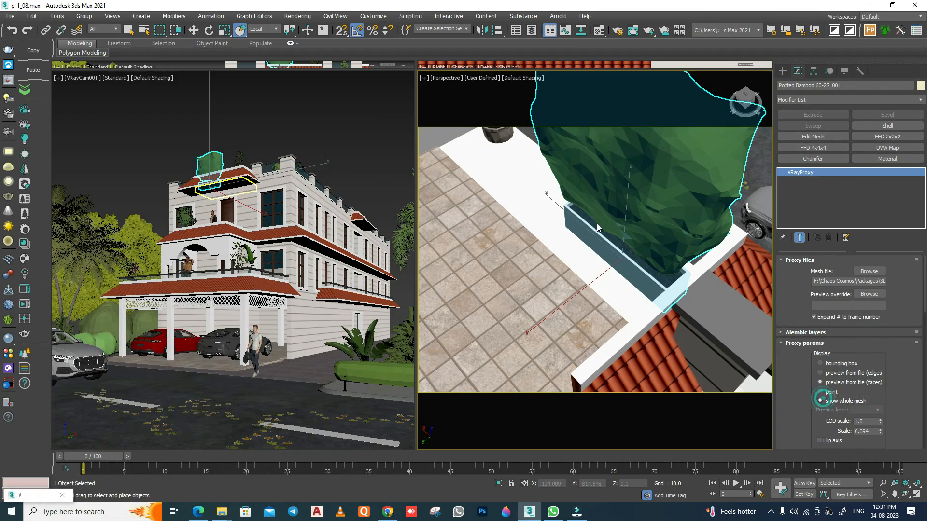
Step: Scale Potted Bamboo 60-27 down on the ledge and clear the selection
{"action": "scroll", "coordinate": [574, 249], "scroll_direction": "down", "scroll_amount": 2}
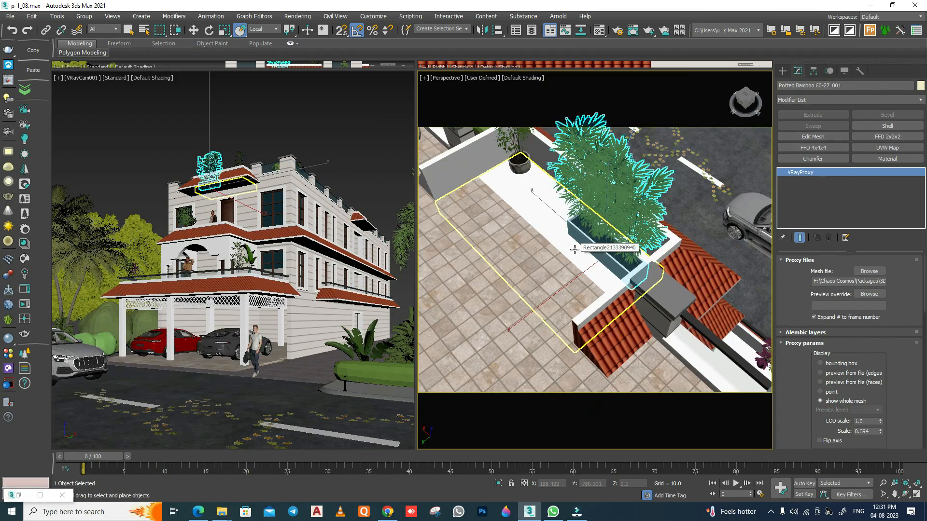
{"action": "key", "text": "r"}
{"action": "left_click_drag", "start_coordinate": [599, 250], "coordinate": [602, 271]}
{"action": "right_click", "coordinate": [601, 271]}
{"action": "left_click", "coordinate": [610, 276]}
{"action": "middle_click_drag", "start_coordinate": [611, 275], "coordinate": [673, 196], "text": "alt"}
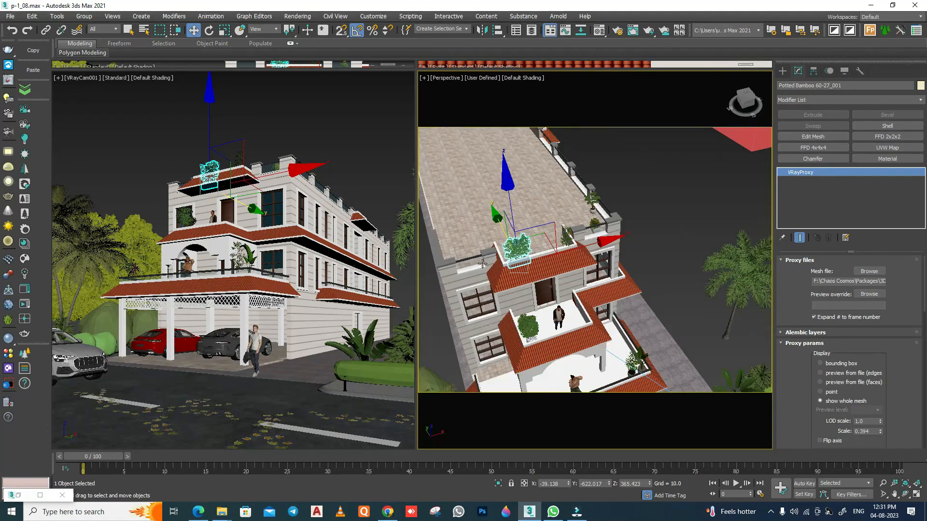
{"action": "left_click", "coordinate": [673, 196]}
Step: Show the scene in top view and examine the free ground around the building and along the road
{"action": "middle_click_drag", "start_coordinate": [618, 280], "coordinate": [673, 181], "text": "alt"}
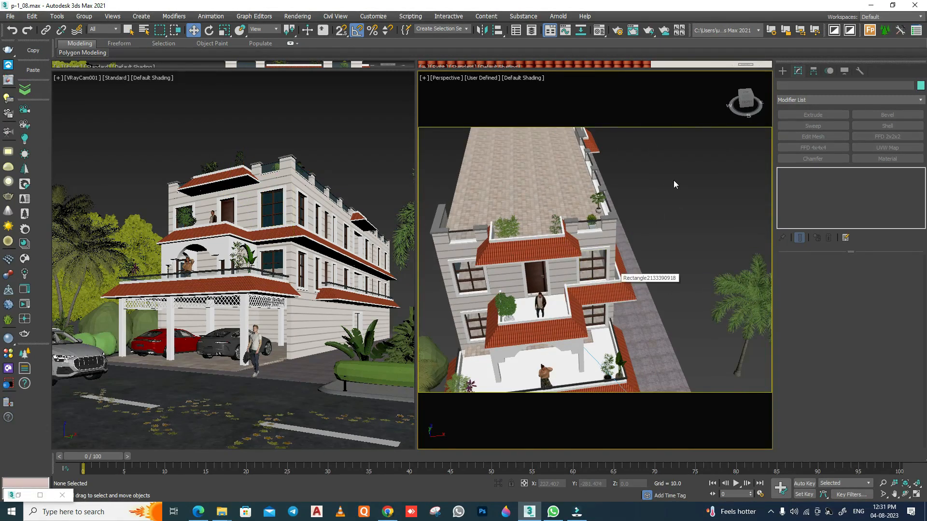
{"action": "key", "text": "t"}
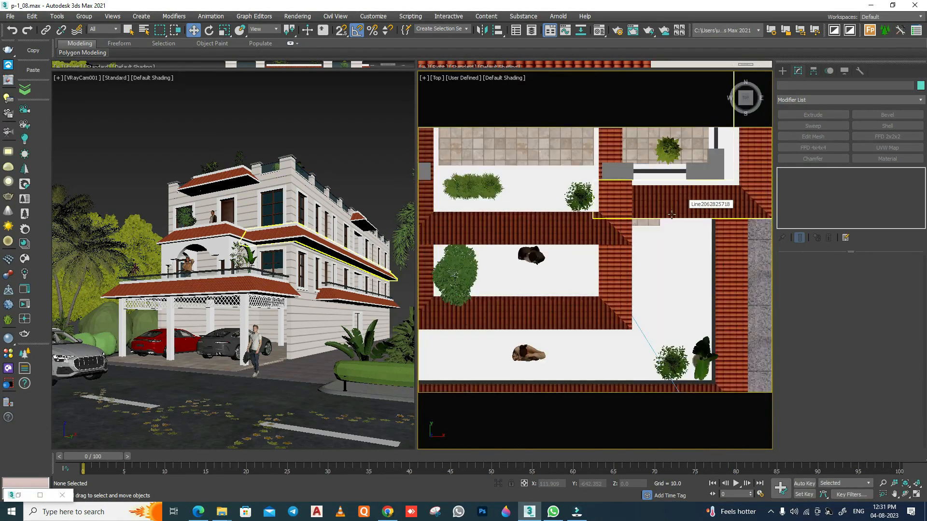
{"action": "scroll", "coordinate": [618, 240], "scroll_direction": "down", "scroll_amount": 5}
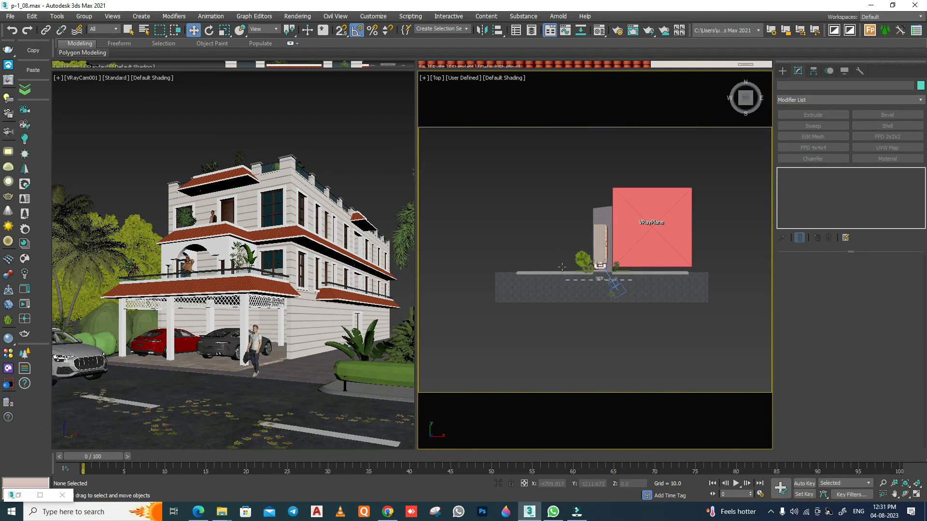
{"action": "scroll", "coordinate": [589, 267], "scroll_direction": "up", "scroll_amount": 6}
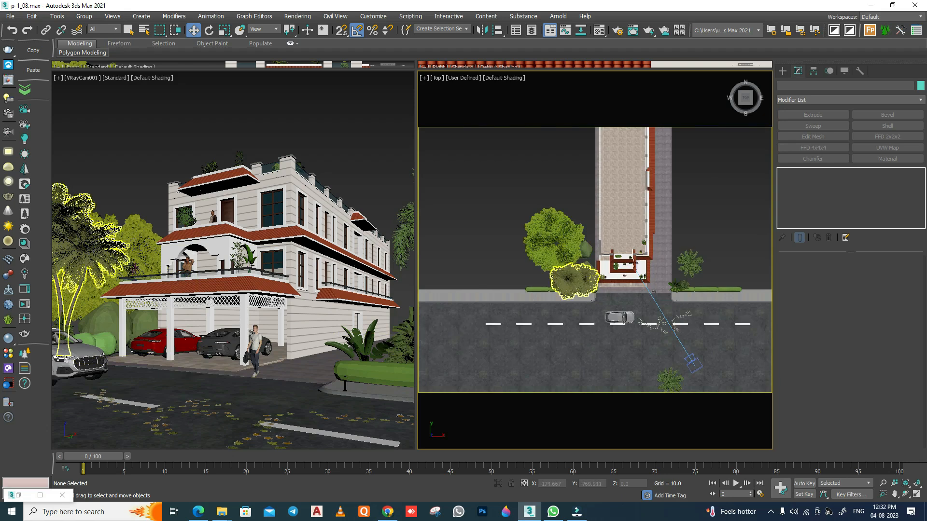
{"action": "scroll", "coordinate": [587, 273], "scroll_direction": "down", "scroll_amount": 3}
{"action": "middle_click_drag", "start_coordinate": [675, 199], "coordinate": [584, 252]}
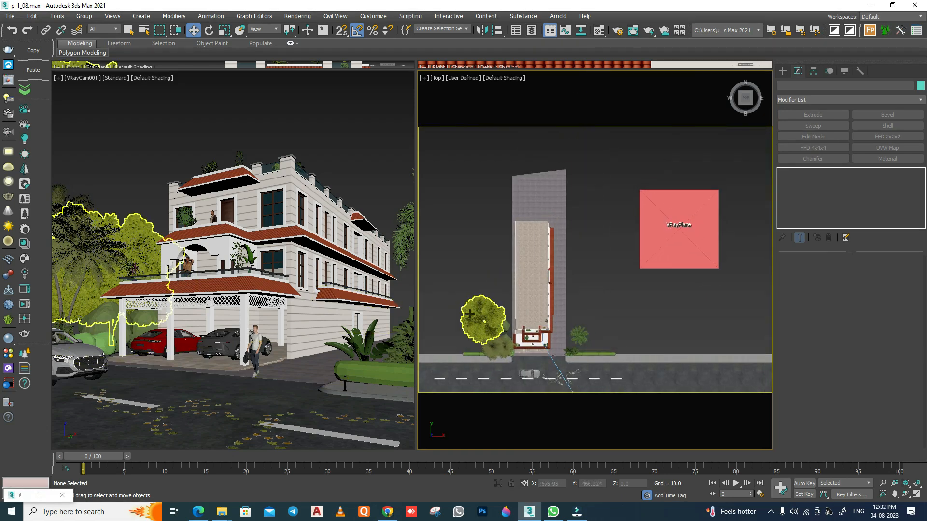
Step: Reopen the Chaos Cosmos library and switch its vegetation models to the Trees category
{"action": "left_click", "coordinate": [18, 495]}
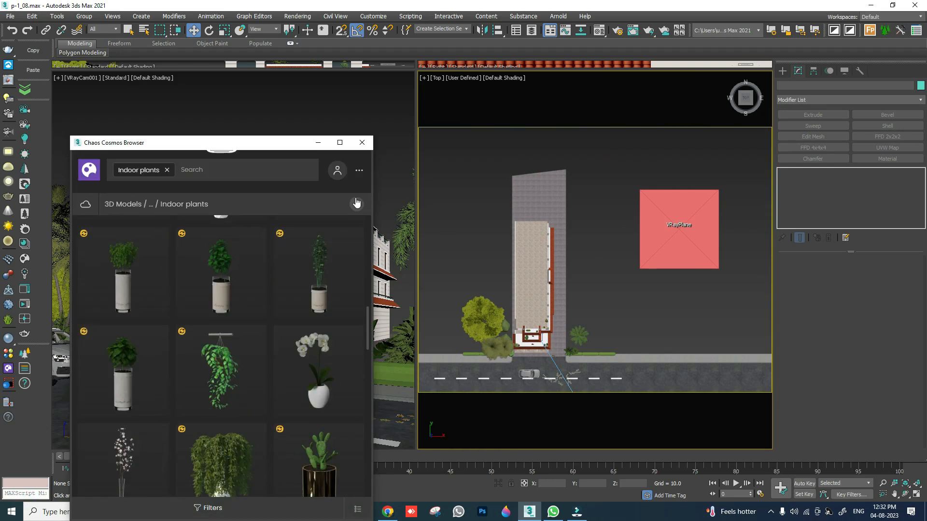
{"action": "left_click", "coordinate": [356, 203]}
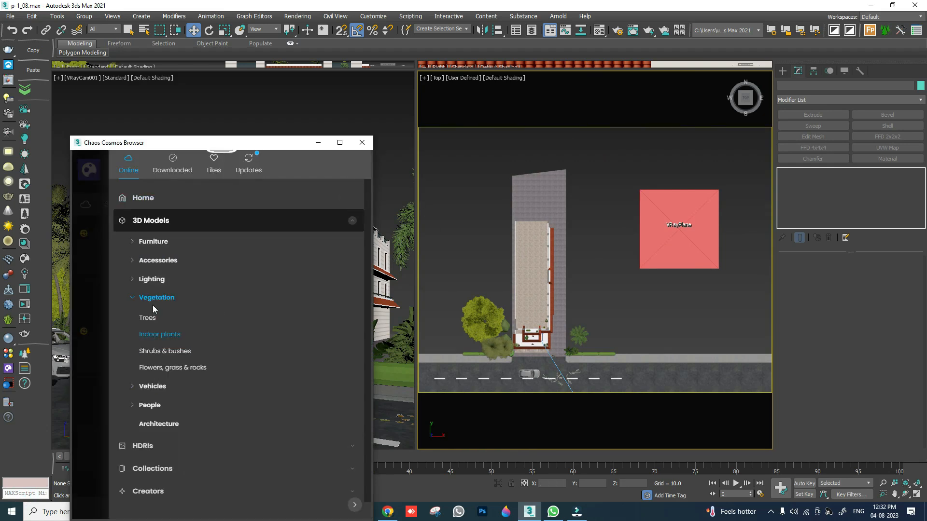
{"action": "left_click", "coordinate": [146, 320]}
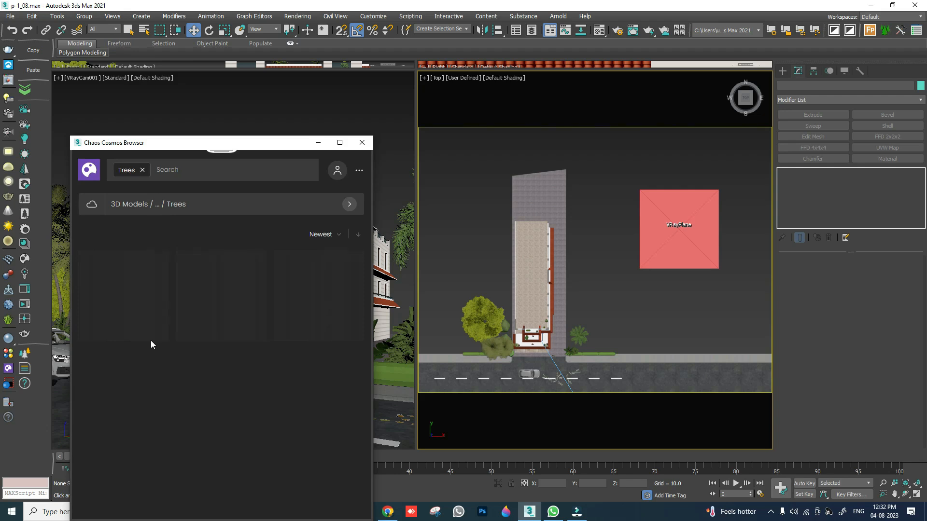
{"action": "scroll", "coordinate": [269, 400], "scroll_direction": "down", "scroll_amount": 5}
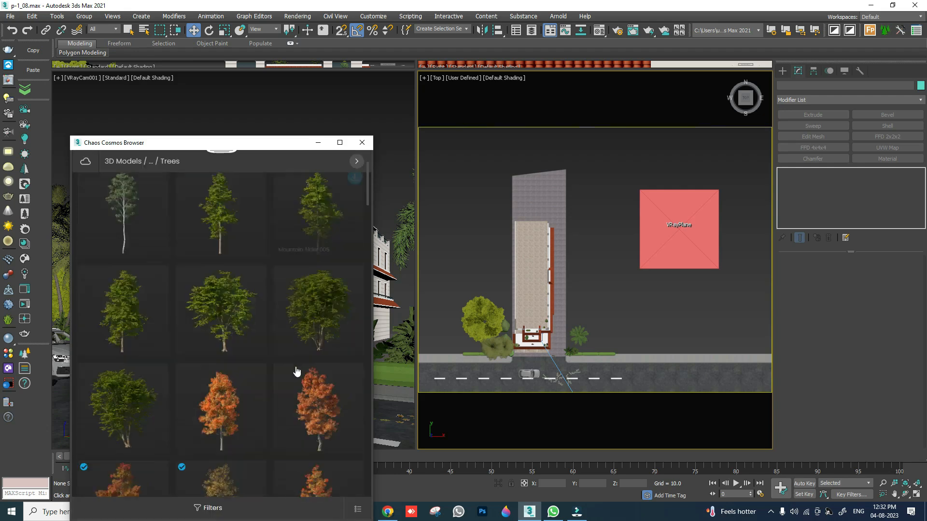
Step: Find Manna Ash 003 among the Cosmos trees and insert it near the rear corner of the paved plot
{"action": "left_click_drag", "start_coordinate": [244, 146], "coordinate": [241, 51]}
{"action": "scroll", "coordinate": [259, 253], "scroll_direction": "down", "scroll_amount": 10}
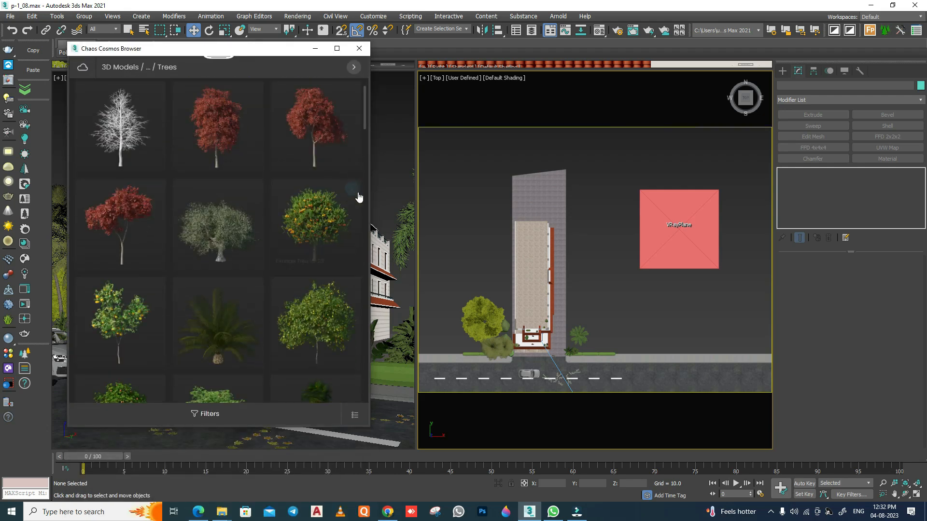
{"action": "left_click_drag", "start_coordinate": [365, 111], "coordinate": [366, 352]}
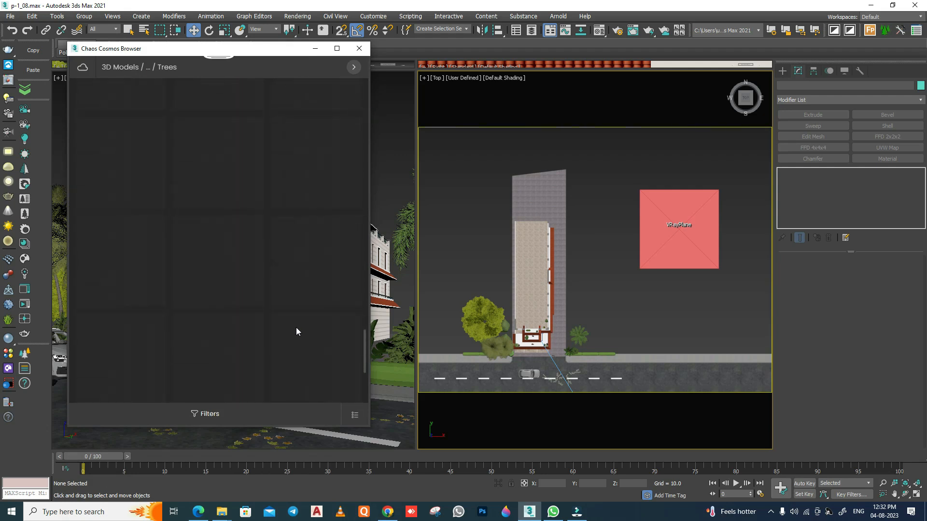
{"action": "mouse_move", "coordinate": [271, 285]}
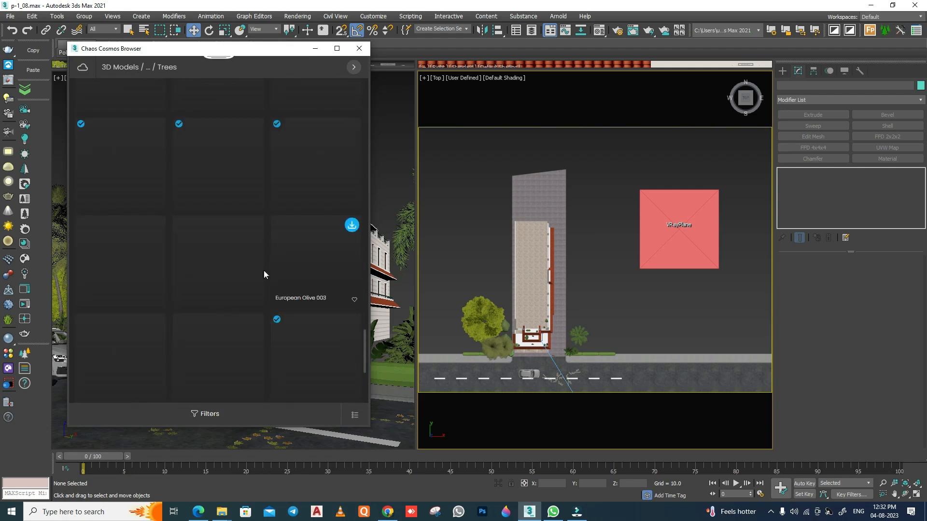
{"action": "left_click_drag", "start_coordinate": [227, 48], "coordinate": [250, 76]}
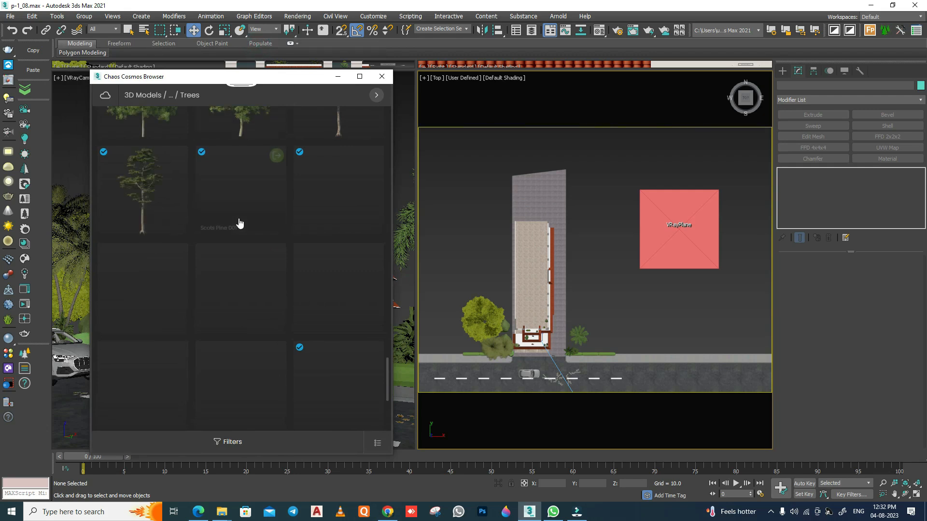
{"action": "scroll", "coordinate": [239, 223], "scroll_direction": "down", "scroll_amount": 3}
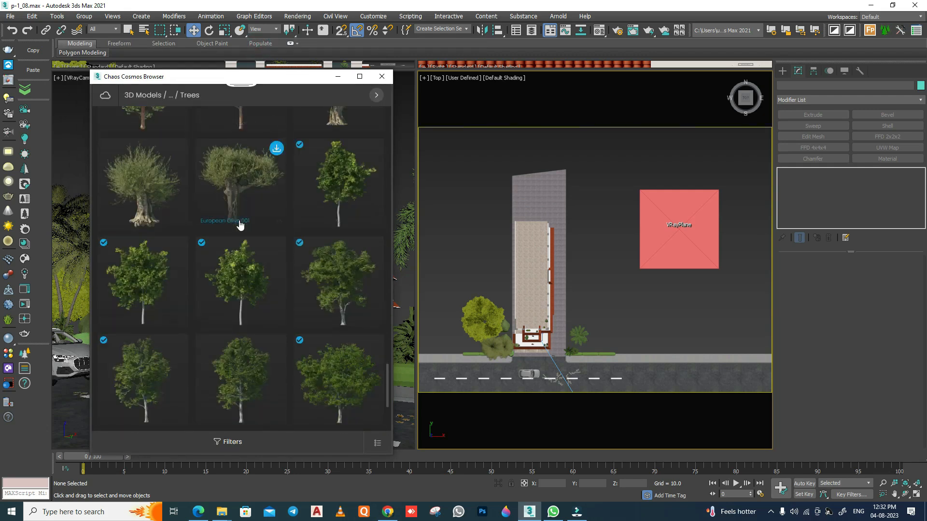
{"action": "scroll", "coordinate": [240, 224], "scroll_direction": "down", "scroll_amount": 5}
{"action": "scroll", "coordinate": [236, 224], "scroll_direction": "up", "scroll_amount": 5}
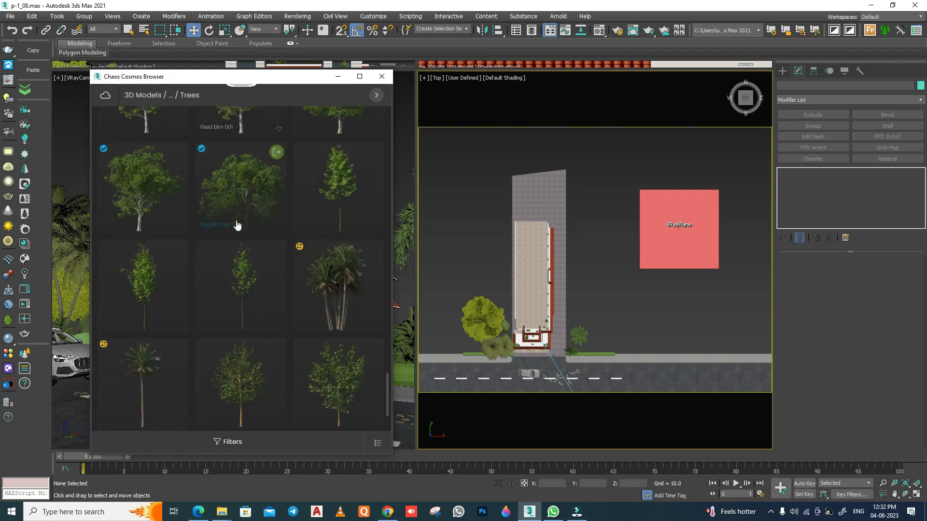
{"action": "scroll", "coordinate": [235, 223], "scroll_direction": "up", "scroll_amount": 5}
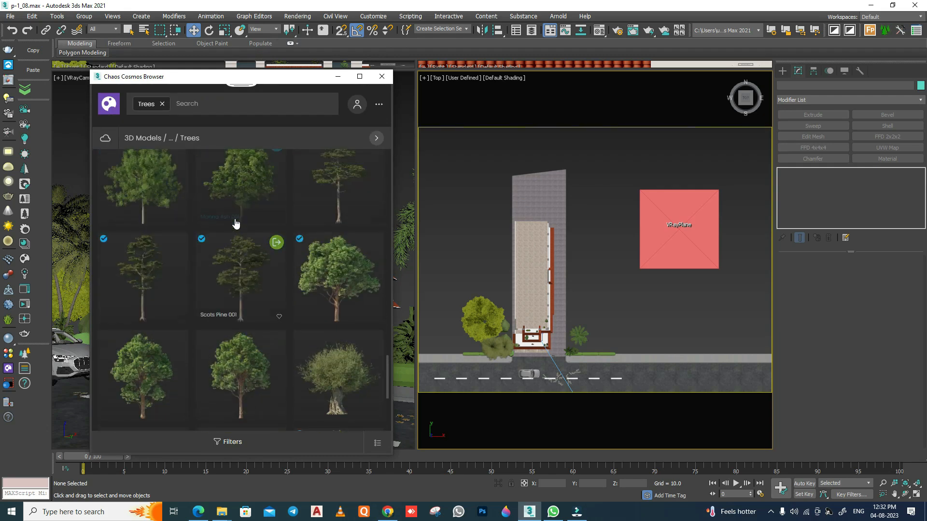
{"action": "left_click_drag", "start_coordinate": [310, 228], "coordinate": [591, 182]}
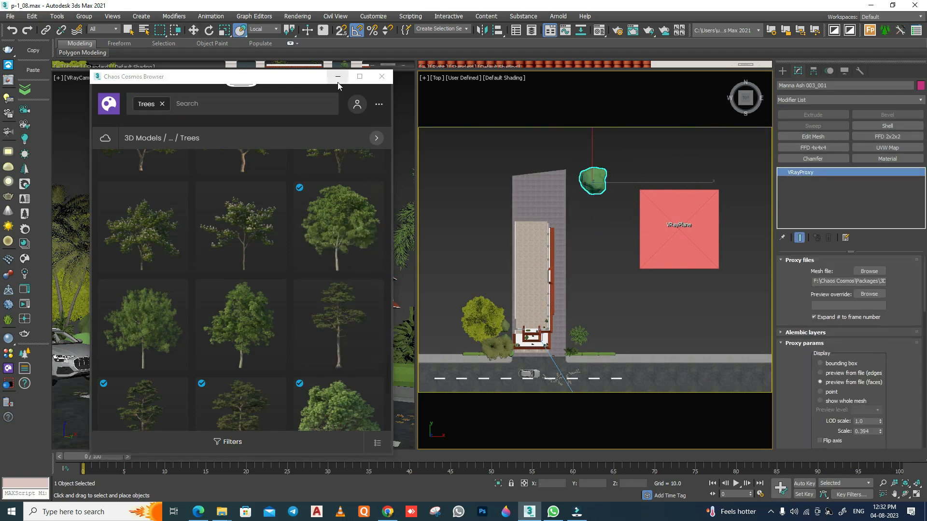
{"action": "left_click", "coordinate": [338, 77]}
Step: Move the Manna Ash 003 tree to the rear edge of the paving behind the building
{"action": "right_click", "coordinate": [606, 196]}
{"action": "left_click", "coordinate": [620, 204]}
{"action": "left_click_drag", "start_coordinate": [604, 158], "coordinate": [567, 128]}
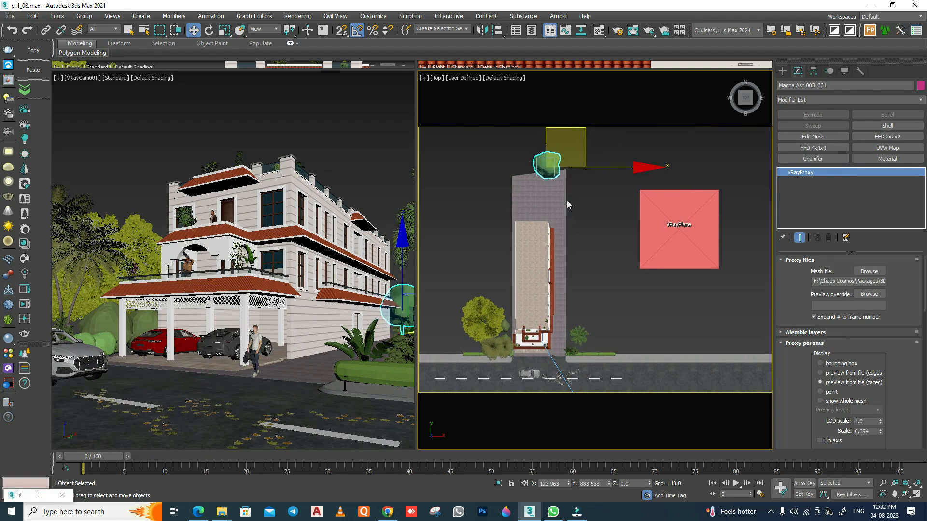
Step: Scale the Manna Ash 003 tree up behind the building and return to the Move tool
{"action": "middle_click_drag", "start_coordinate": [567, 205], "coordinate": [566, 225]}
{"action": "key", "text": "r"}
{"action": "left_click_drag", "start_coordinate": [550, 179], "coordinate": [544, 132]}
{"action": "right_click", "coordinate": [545, 132]}
{"action": "left_click", "coordinate": [568, 147]}
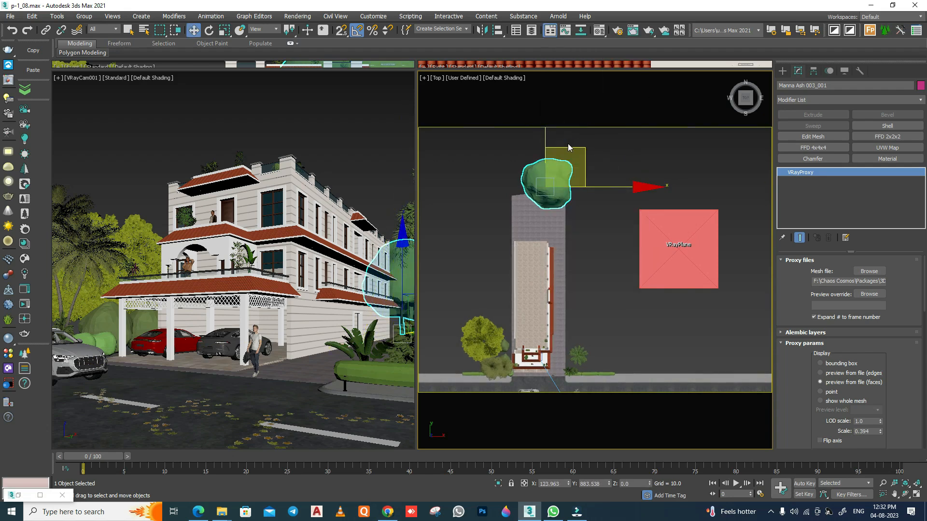
Step: Show the Manna Ash 003's whole mesh, fine-tune its position across the rear edge, and deselect it
{"action": "left_click", "coordinate": [821, 402]}
{"action": "left_click_drag", "start_coordinate": [570, 150], "coordinate": [567, 148]}
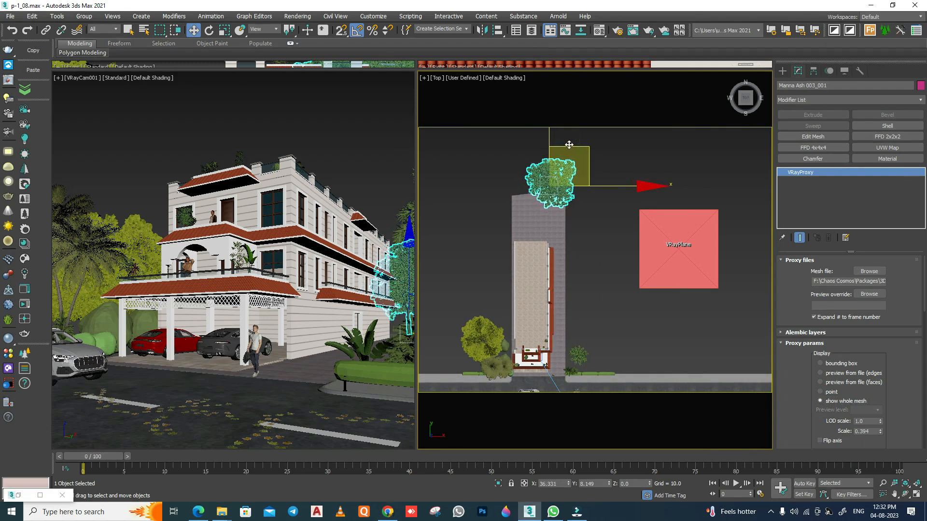
{"action": "left_click", "coordinate": [595, 213]}
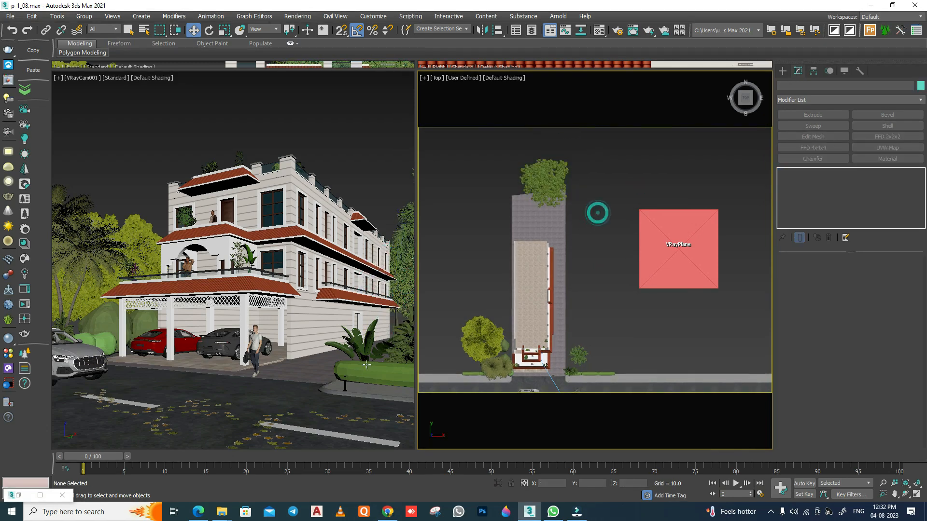
Step: Copy the small Common Hazel Tree 54-19 beside the building to the paving's rear edge under the Manna Ash, then deselect it
{"action": "scroll", "coordinate": [505, 359], "scroll_direction": "up", "scroll_amount": 4}
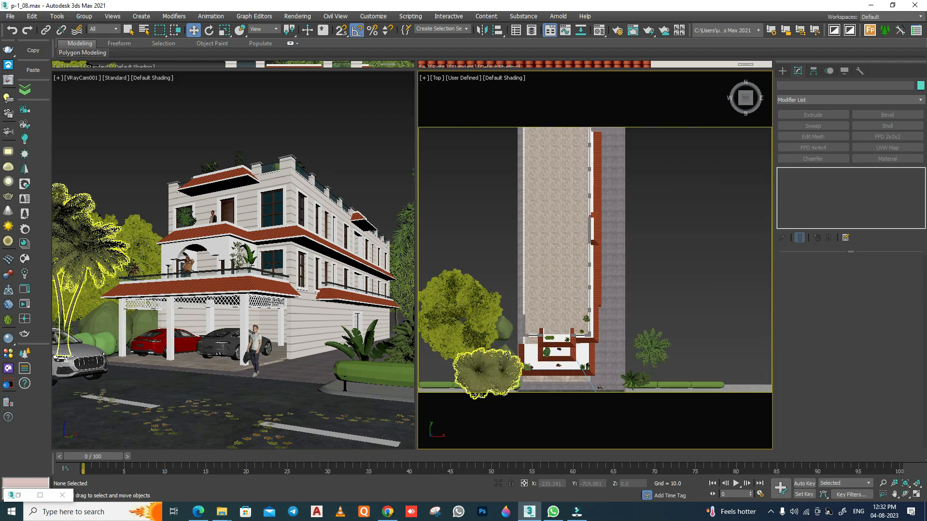
{"action": "left_click", "coordinate": [503, 323]}
{"action": "scroll", "coordinate": [502, 325], "scroll_direction": "down", "scroll_amount": 4}
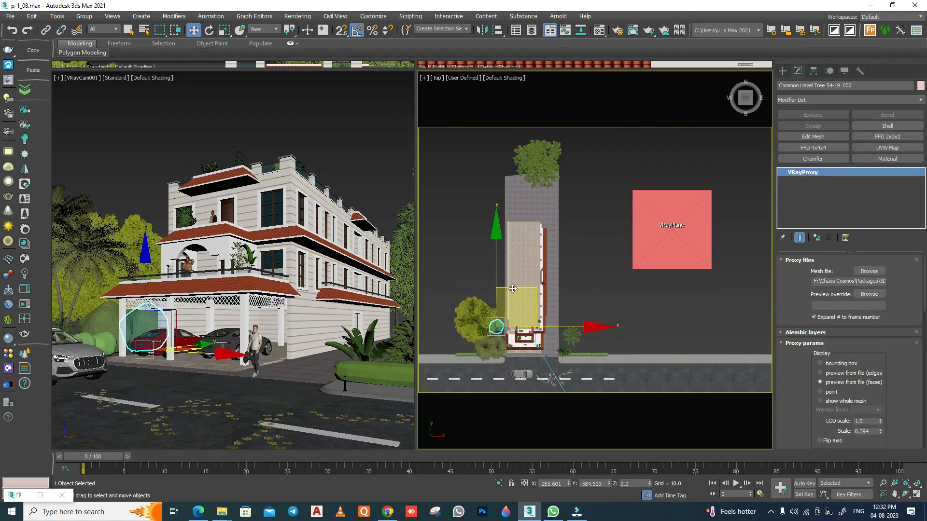
{"action": "left_click", "coordinate": [550, 157]}
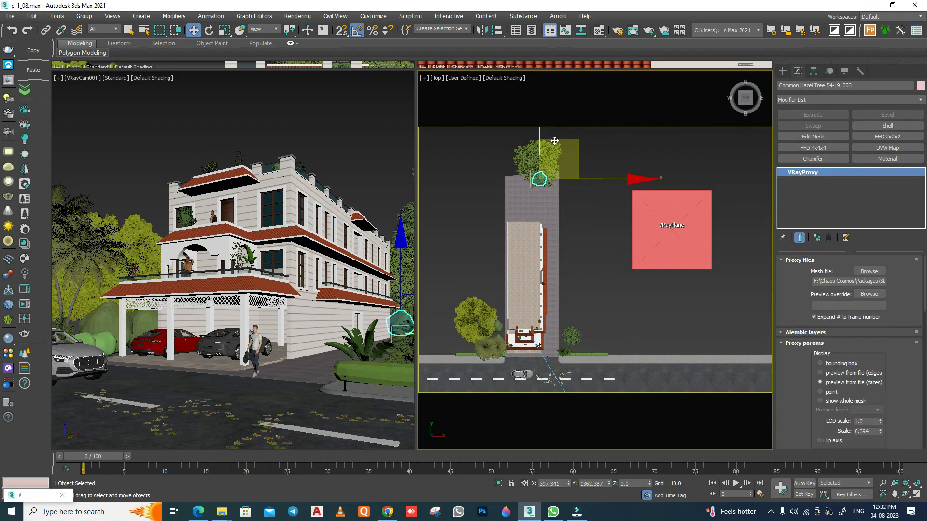
{"action": "key", "text": "ctrl+v"}
{"action": "left_click", "coordinate": [467, 294]}
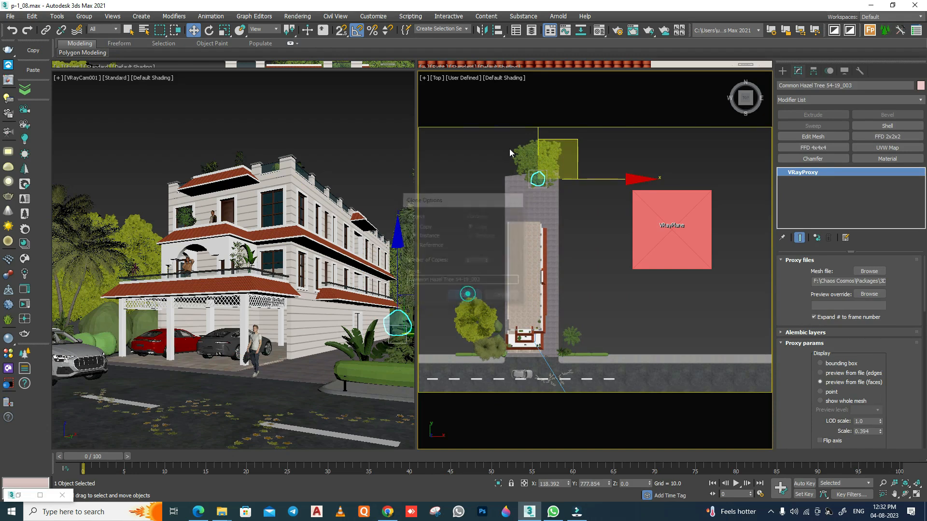
{"action": "scroll", "coordinate": [554, 175], "scroll_direction": "up", "scroll_amount": 4}
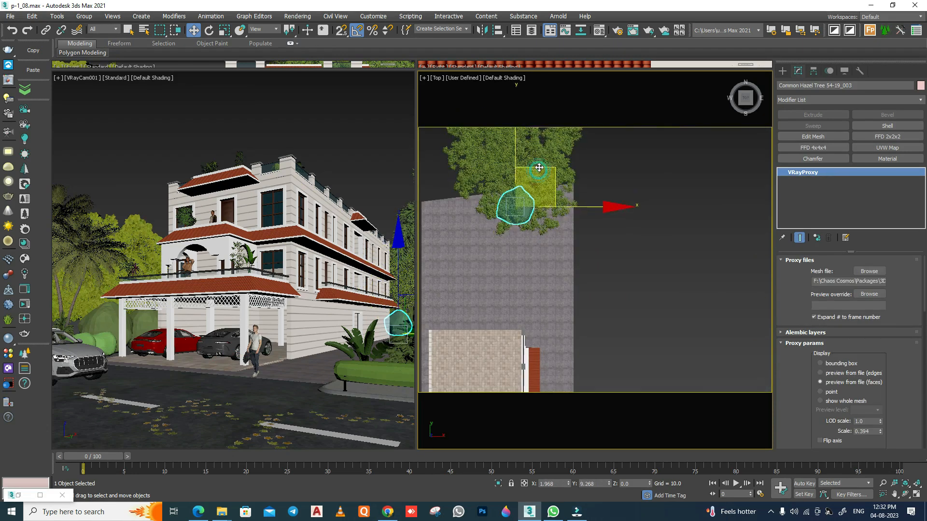
{"action": "left_click", "coordinate": [651, 255]}
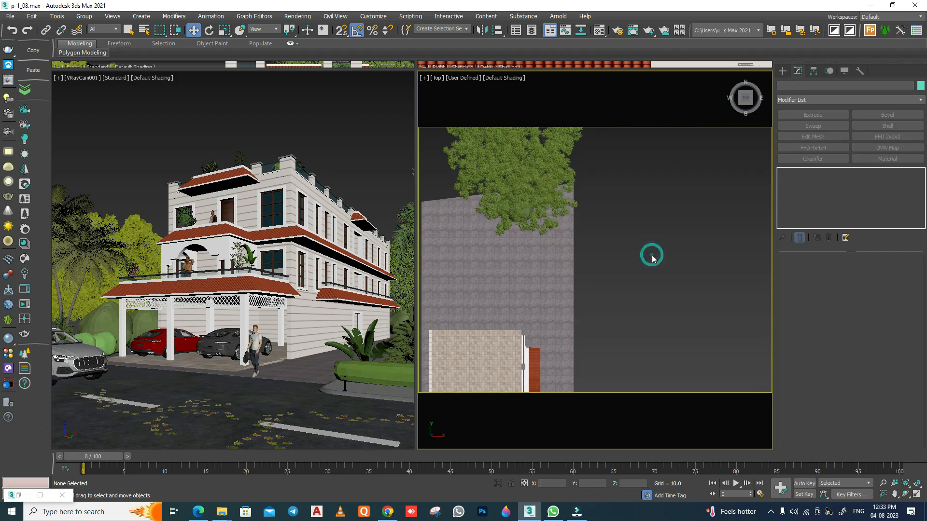
Step: Maximize the VRayCam001 view with its safe frame shown
{"action": "right_click", "coordinate": [289, 121]}
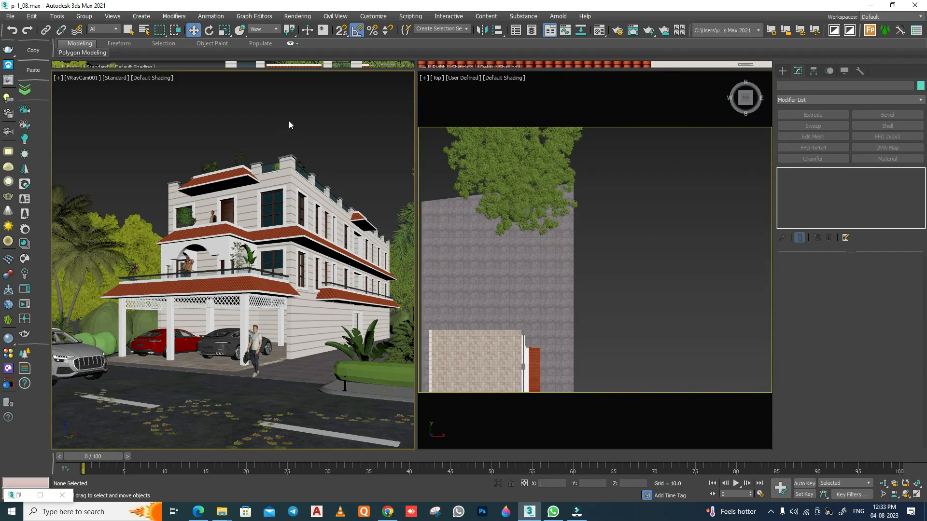
{"action": "key", "text": "alt+w"}
{"action": "key", "text": "shift+f"}
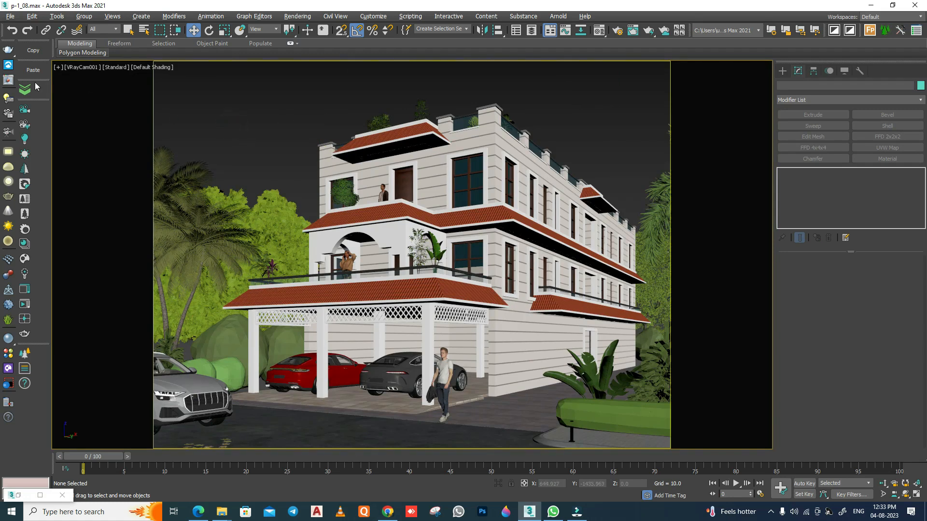
Step: Start an interactive V-Ray render of VRayCam001 in the frame buffer, dismiss the Substance and V-Ray message windows, and restore the buffer window
{"action": "left_click", "coordinate": [9, 83]}
{"action": "left_click", "coordinate": [887, 35]}
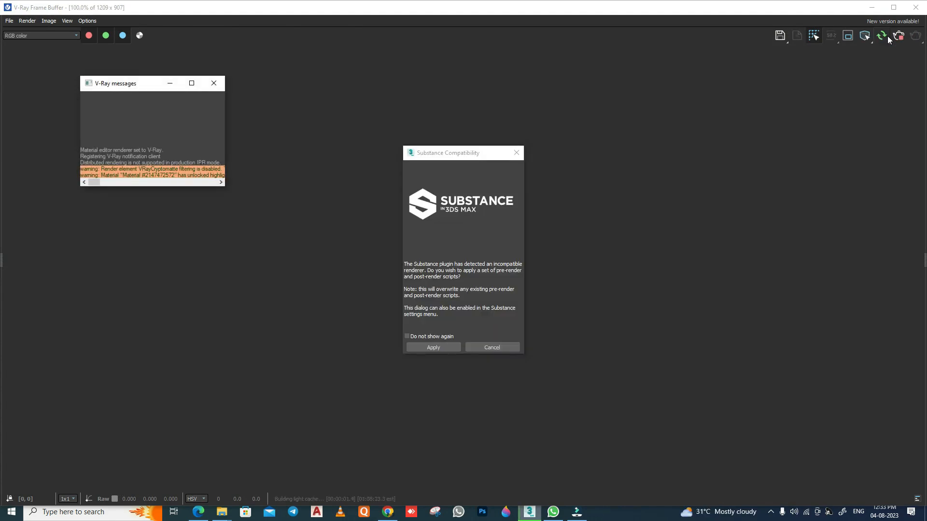
{"action": "left_click", "coordinate": [517, 152]}
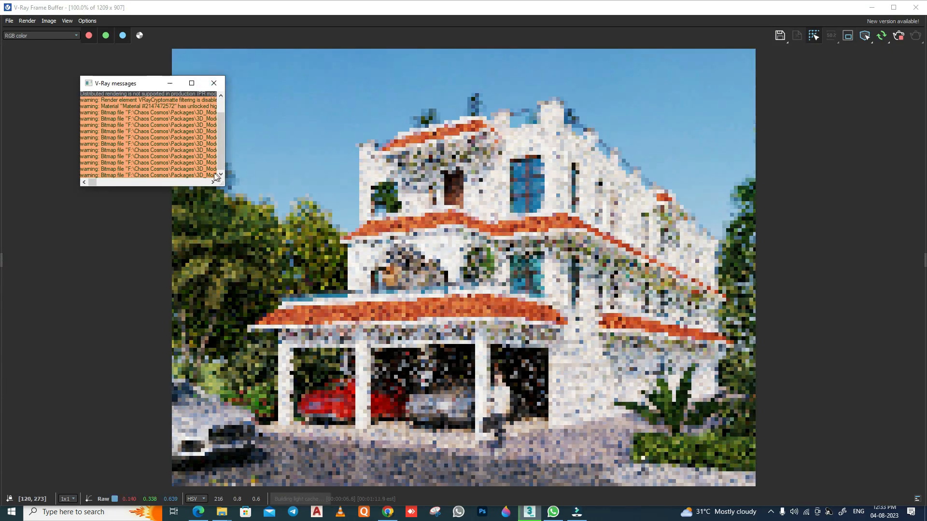
{"action": "left_click", "coordinate": [215, 84]}
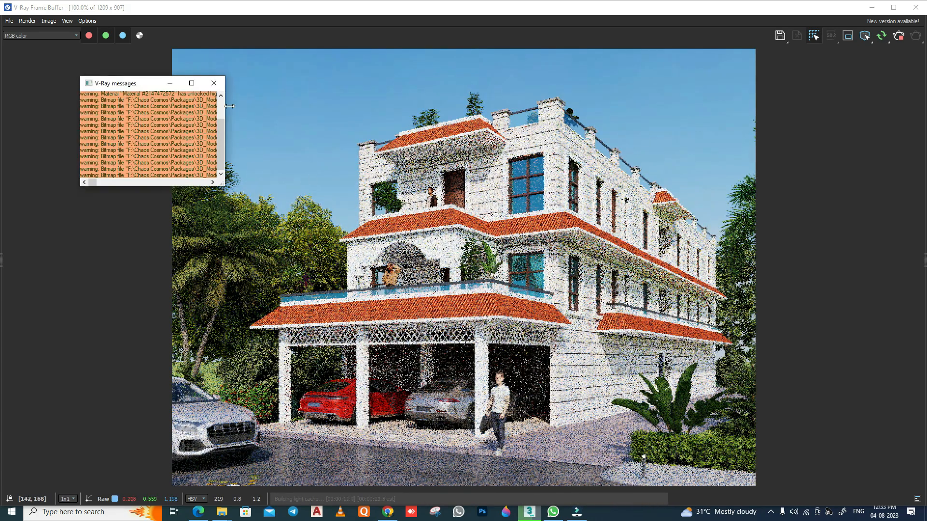
{"action": "left_click", "coordinate": [214, 83]}
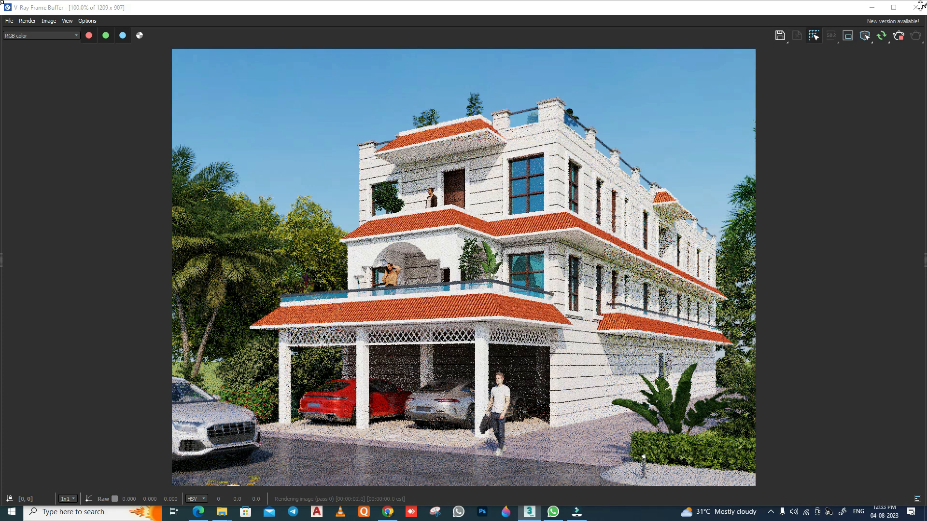
{"action": "left_click", "coordinate": [894, 7]}
{"action": "left_click_drag", "start_coordinate": [256, 5], "coordinate": [184, 18]}
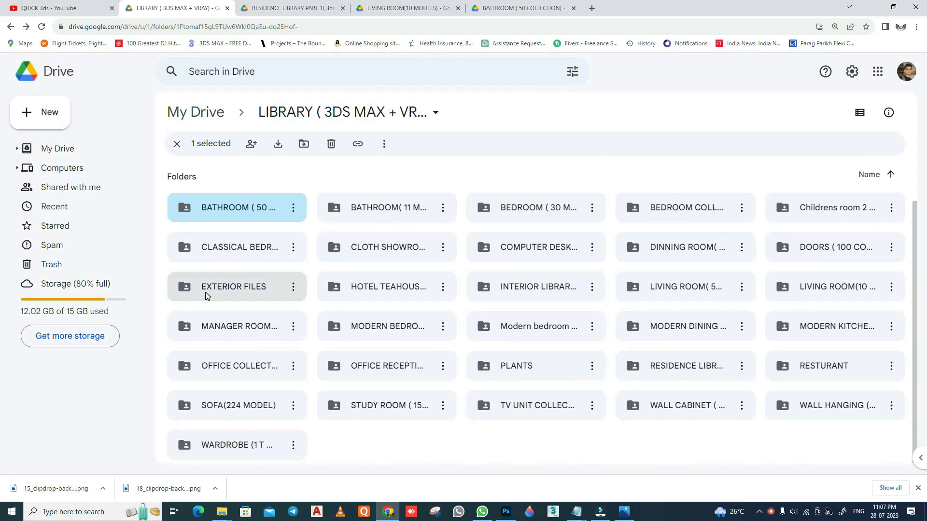
Step: Look through the RESIDENCE LIBRARY PART 1 and LIVING ROOM (10 MODELS) folders in Google Drive
{"action": "left_click", "coordinate": [290, 6]}
{"action": "scroll", "coordinate": [281, 348], "scroll_direction": "down", "scroll_amount": 3}
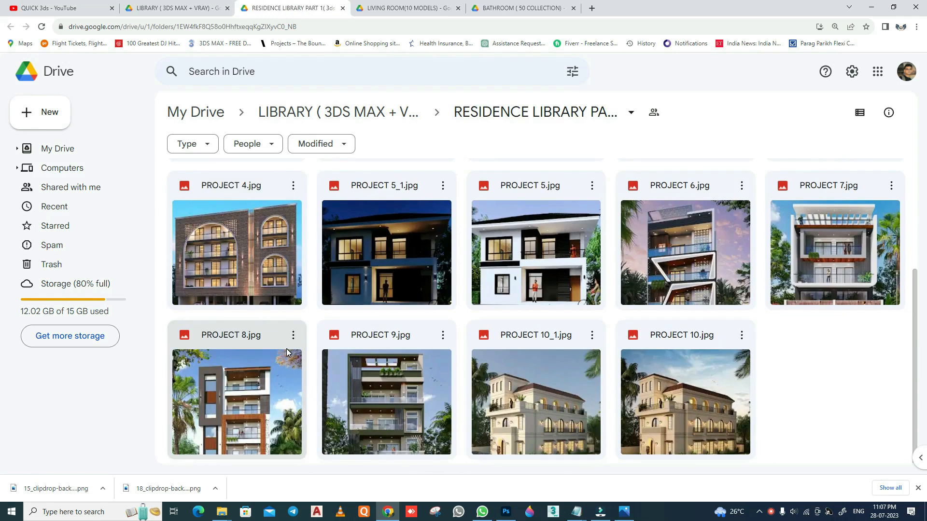
{"action": "scroll", "coordinate": [286, 352], "scroll_direction": "up", "scroll_amount": 3}
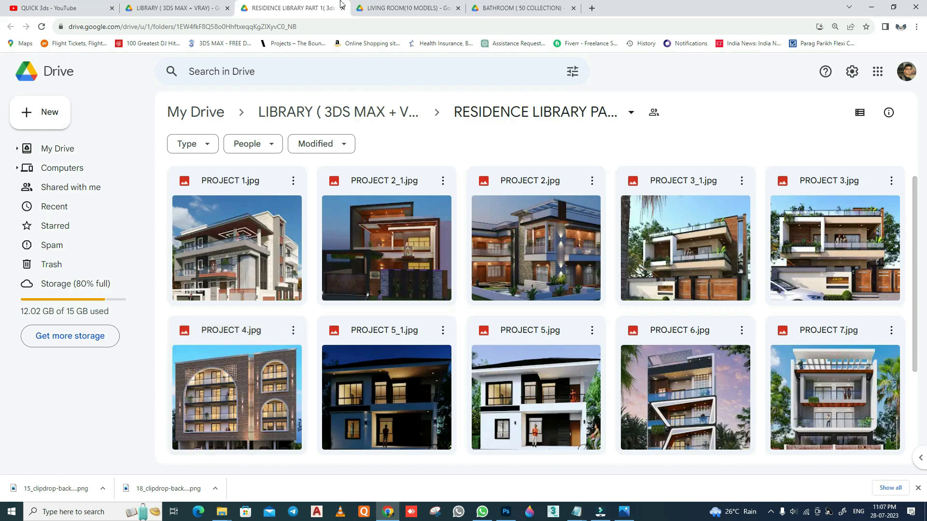
{"action": "left_click", "coordinate": [408, 8]}
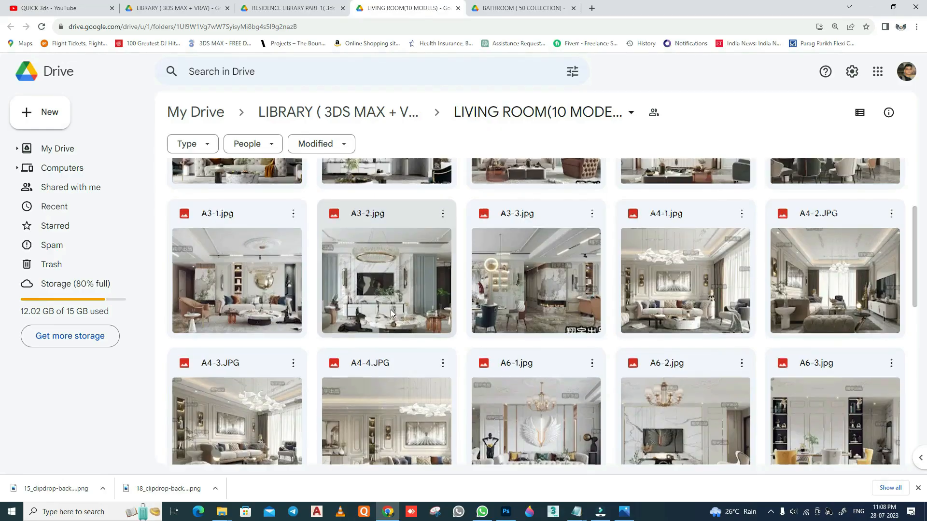
{"action": "scroll", "coordinate": [390, 309], "scroll_direction": "down", "scroll_amount": 5}
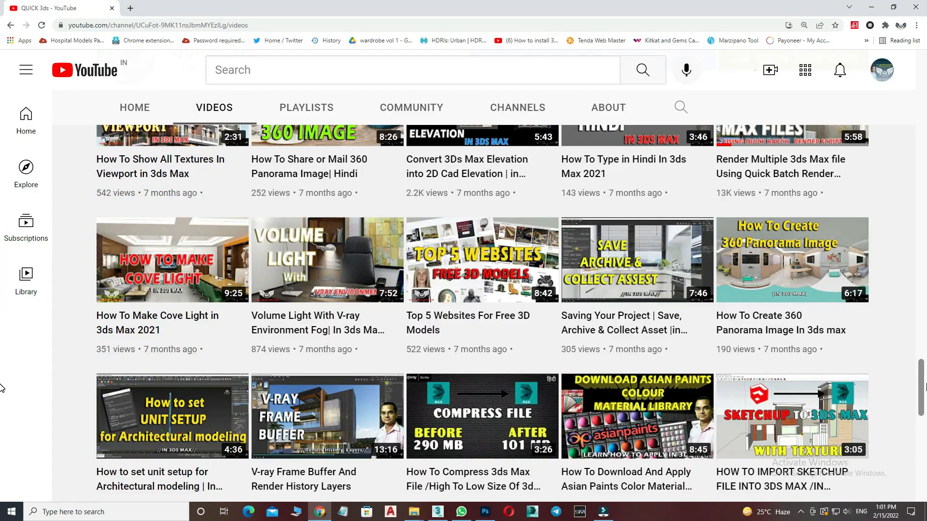
Step: Look through the video list of the QUICK 3ds channel on YouTube
{"action": "scroll", "coordinate": [894, 430], "scroll_direction": "up", "scroll_amount": 5}
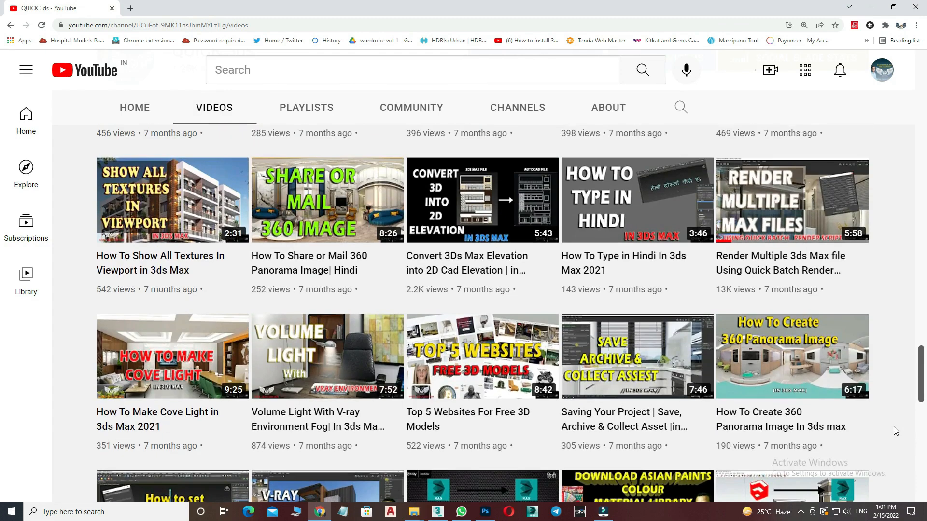
{"action": "scroll", "coordinate": [893, 430], "scroll_direction": "up", "scroll_amount": 5}
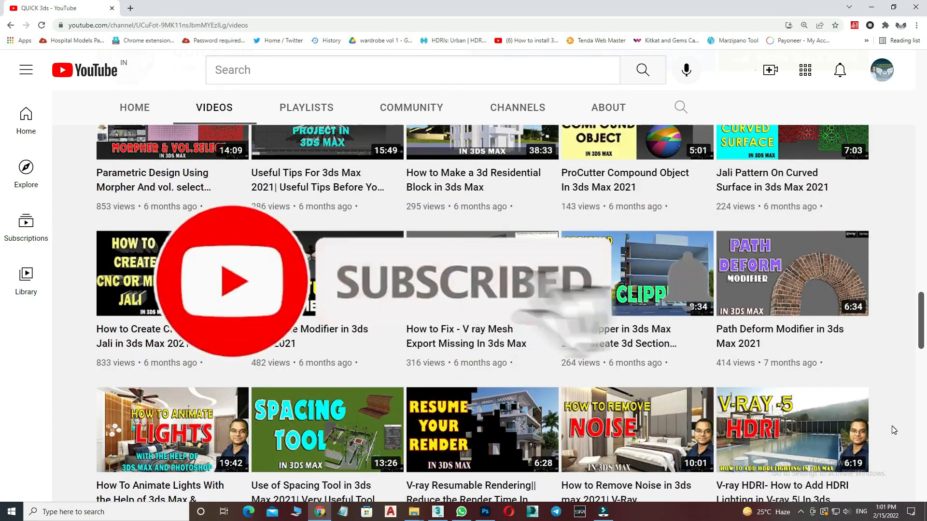